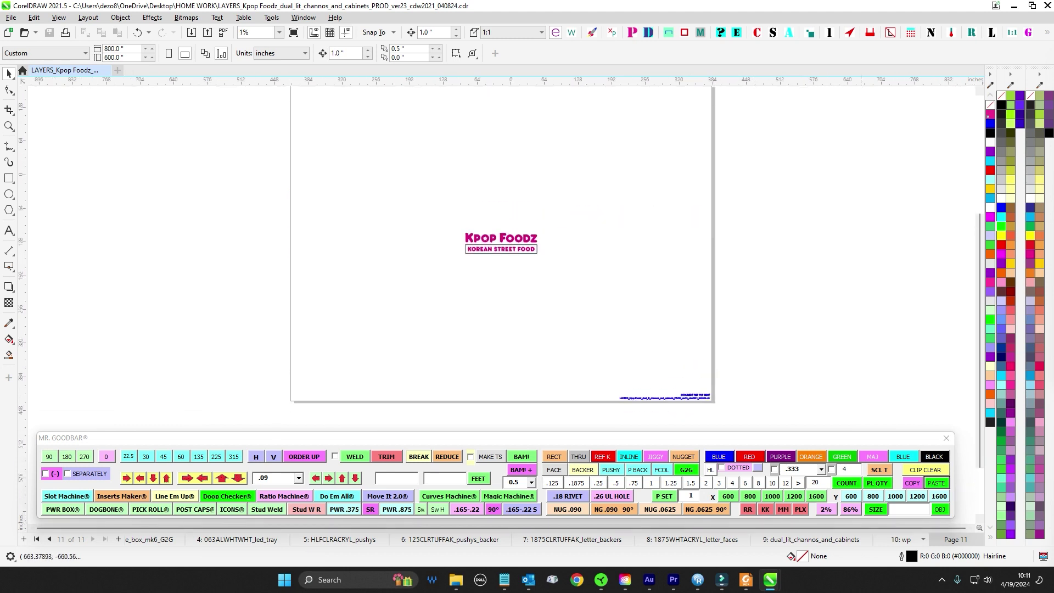
Switch to the permit drawing PDF in Foxit PDF Reader, review the sign elevation, specifications and title block, and return to CorelDRAW
{"action": "left_click", "coordinate": [746, 579]}
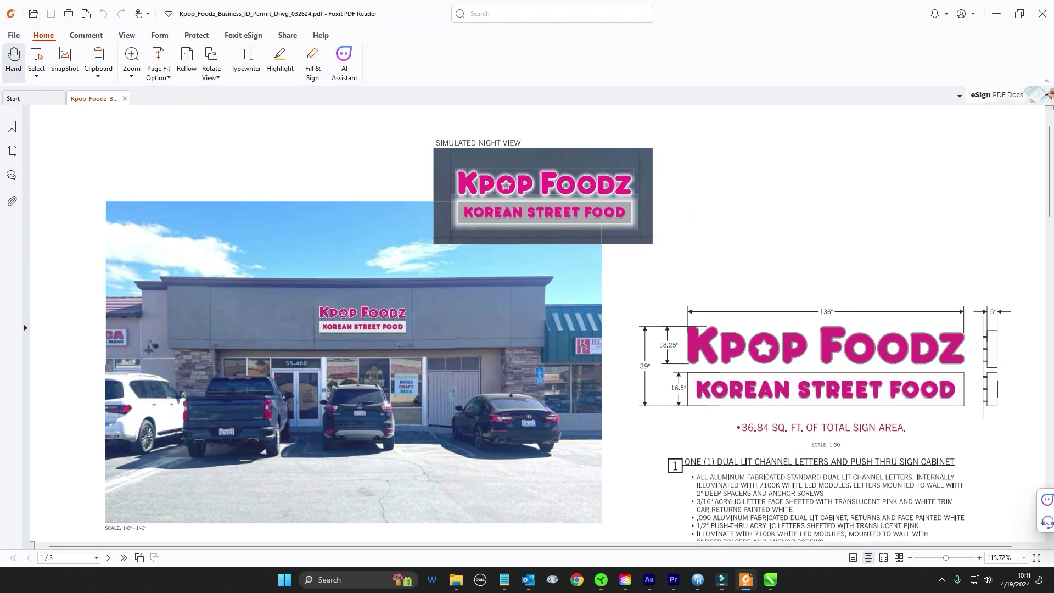
{"action": "middle_click", "coordinate": [757, 272]}
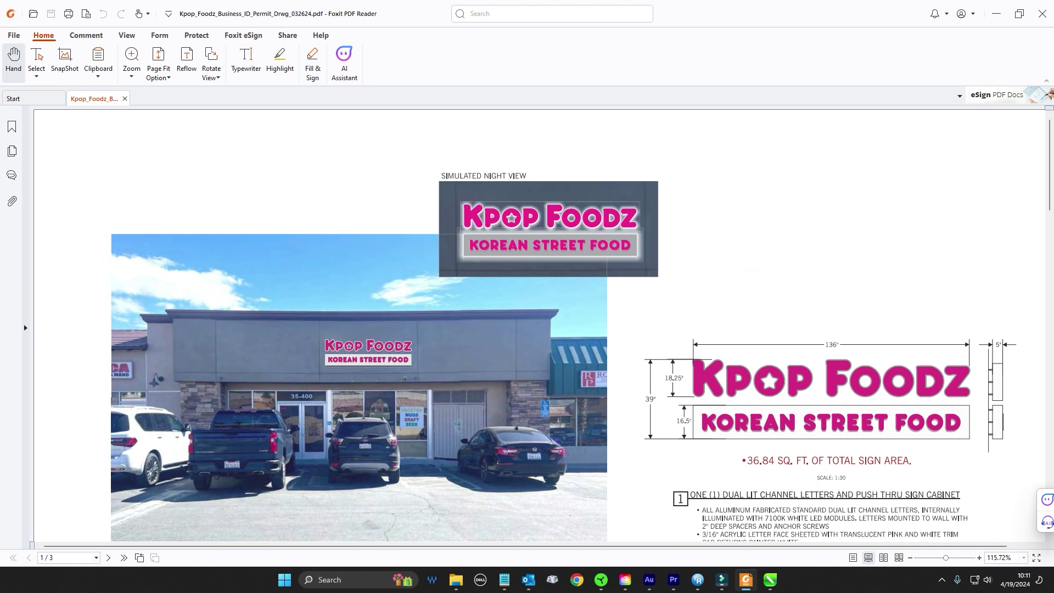
{"action": "scroll", "coordinate": [758, 271], "scroll_direction": "down", "scroll_amount": 3}
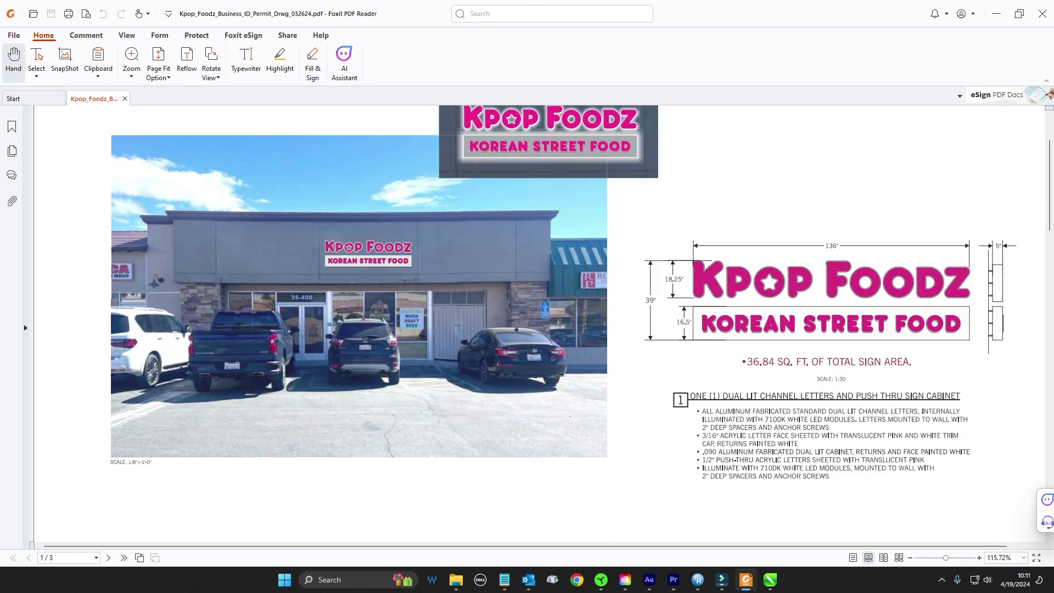
{"action": "scroll", "coordinate": [539, 324], "scroll_direction": "up", "scroll_amount": 3}
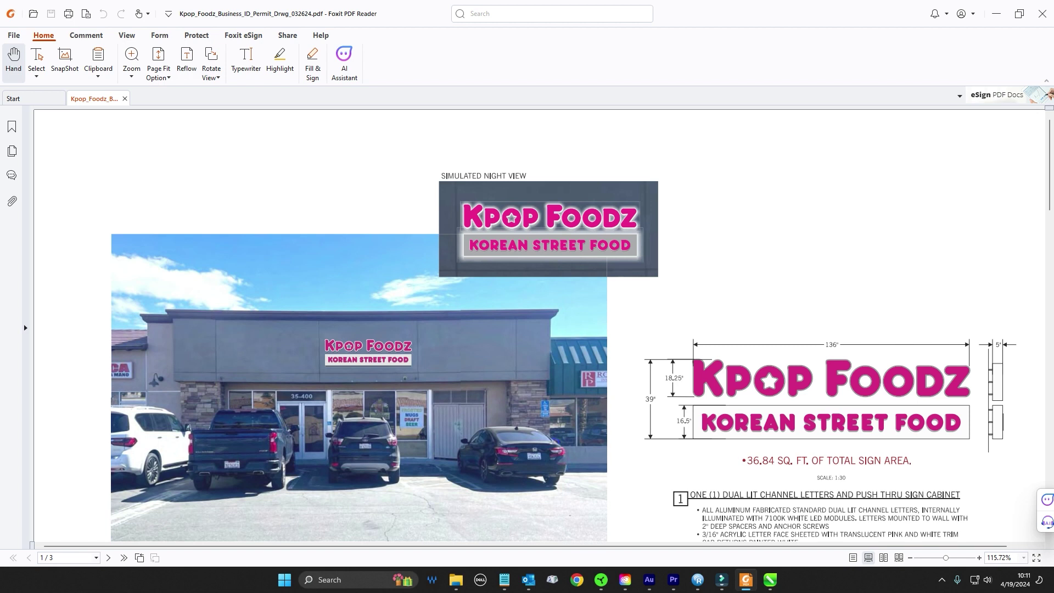
{"action": "scroll", "coordinate": [539, 324], "scroll_direction": "down", "scroll_amount": 8}
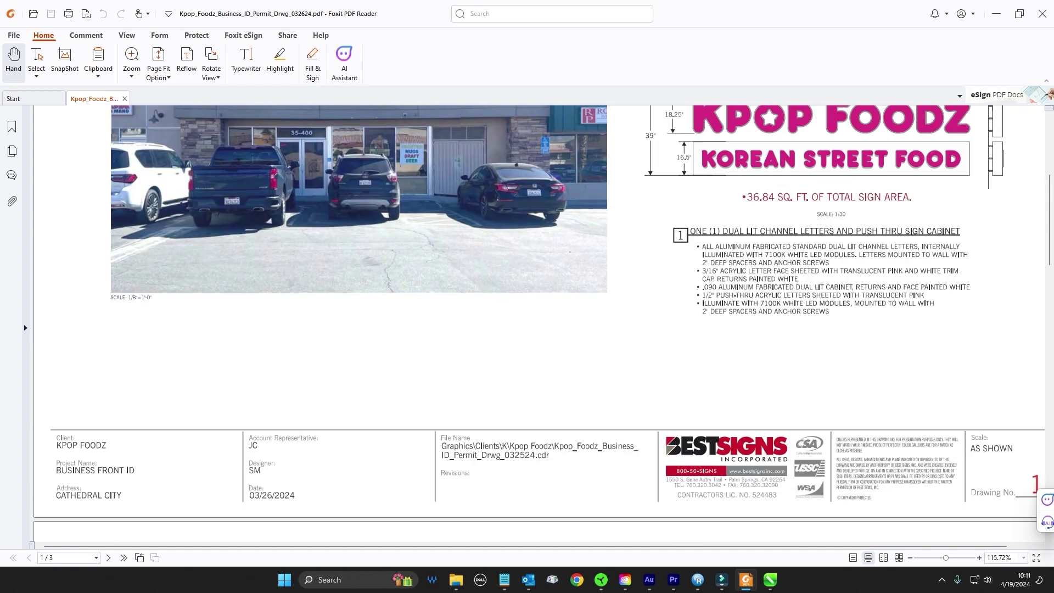
{"action": "scroll", "coordinate": [539, 323], "scroll_direction": "up", "scroll_amount": 5}
{"action": "scroll", "coordinate": [539, 324], "scroll_direction": "up", "scroll_amount": 2}
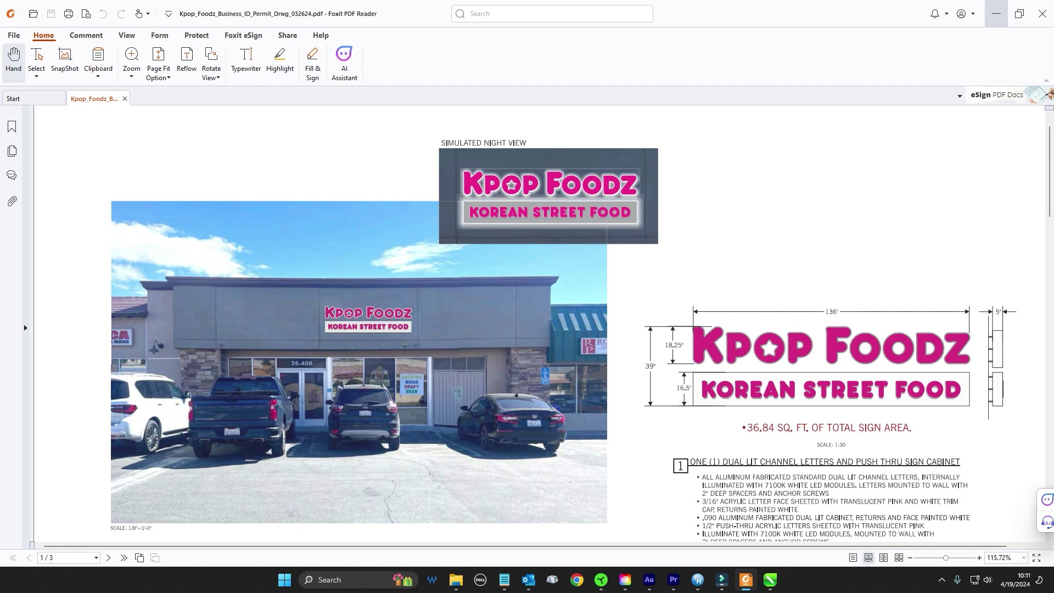
{"action": "left_click", "coordinate": [996, 13]}
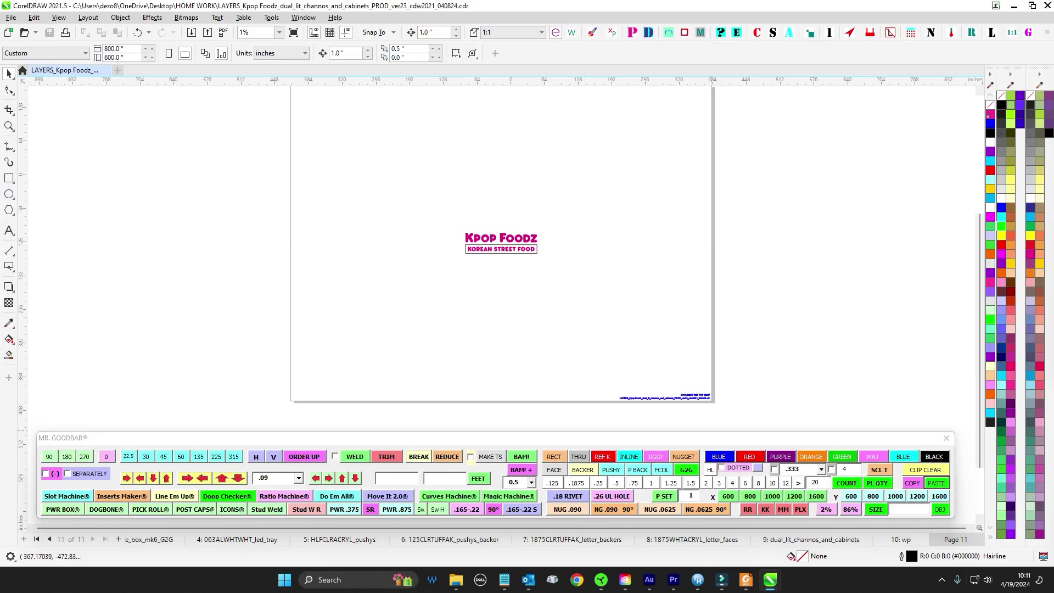
Open the wp page and look over the complete layout of letters, cabinet and parts
{"action": "left_click", "coordinate": [900, 539]}
{"action": "scroll", "coordinate": [472, 233], "scroll_direction": "up", "scroll_amount": 3}
{"action": "scroll", "coordinate": [713, 245], "scroll_direction": "down", "scroll_amount": 3}
{"action": "scroll", "coordinate": [664, 159], "scroll_direction": "up", "scroll_amount": 4}
{"action": "scroll", "coordinate": [653, 214], "scroll_direction": "down", "scroll_amount": 6}
{"action": "left_click_drag", "start_coordinate": [671, 222], "coordinate": [683, 310]}
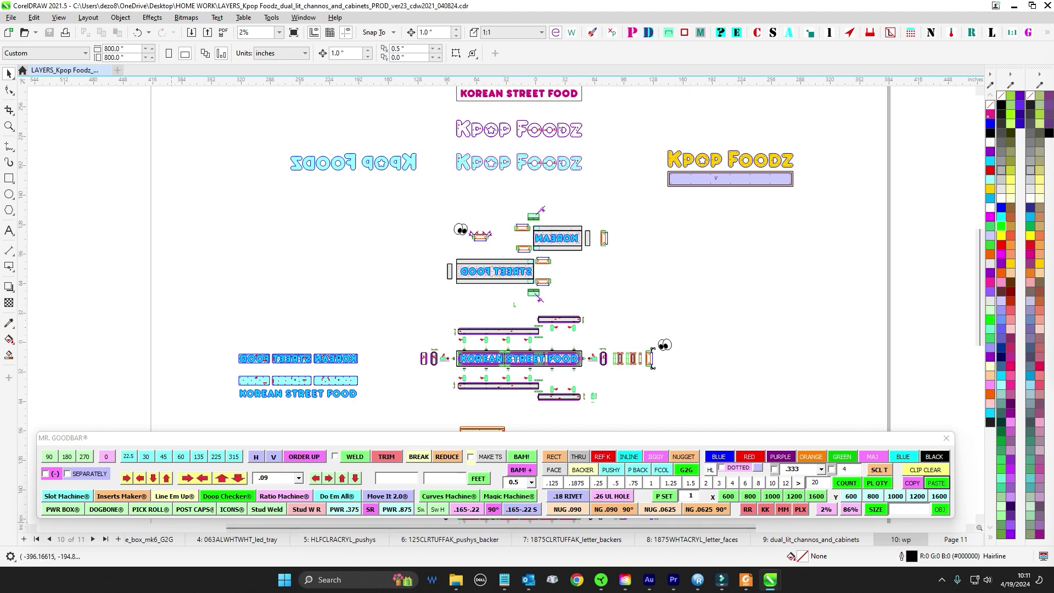
Go to the 090AL_cabinet_parts page, inspect the cabinet parts and select the quantity-marked bracket sets
{"action": "left_click", "coordinate": [37, 539]}
{"action": "scroll", "coordinate": [442, 361], "scroll_direction": "up", "scroll_amount": 2}
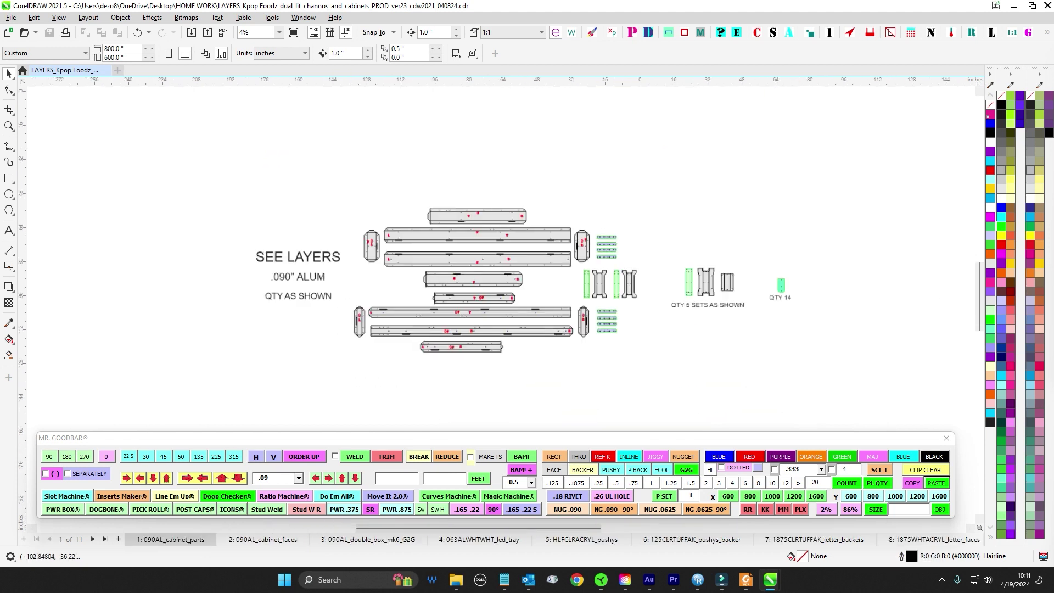
{"action": "scroll", "coordinate": [606, 278], "scroll_direction": "up", "scroll_amount": 2}
{"action": "left_click_drag", "start_coordinate": [606, 277], "coordinate": [430, 257]}
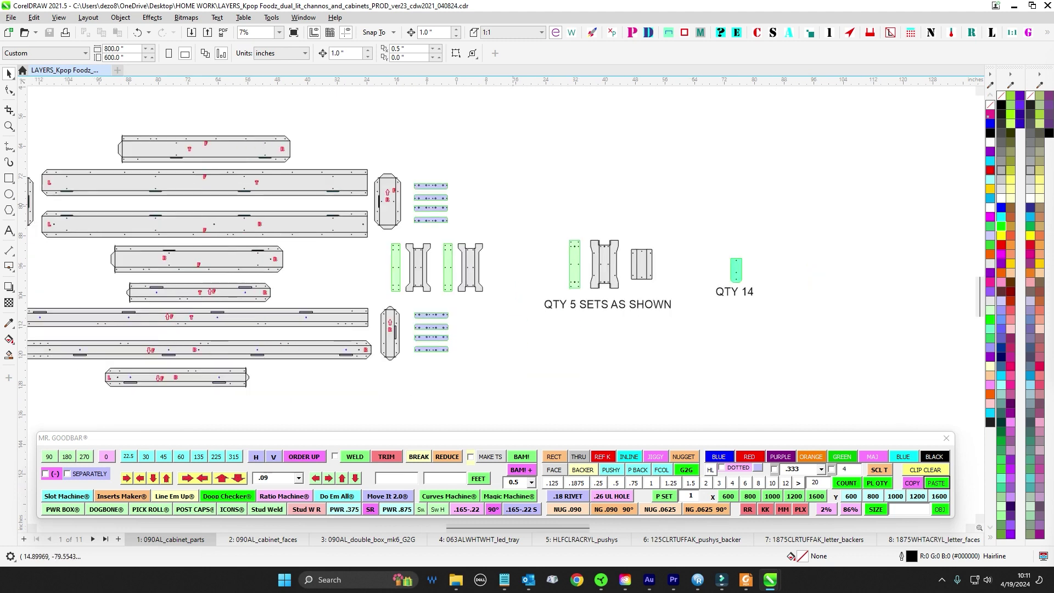
{"action": "left_click_drag", "start_coordinate": [517, 212], "coordinate": [790, 341]}
{"action": "scroll", "coordinate": [727, 143], "scroll_direction": "down", "scroll_amount": 2}
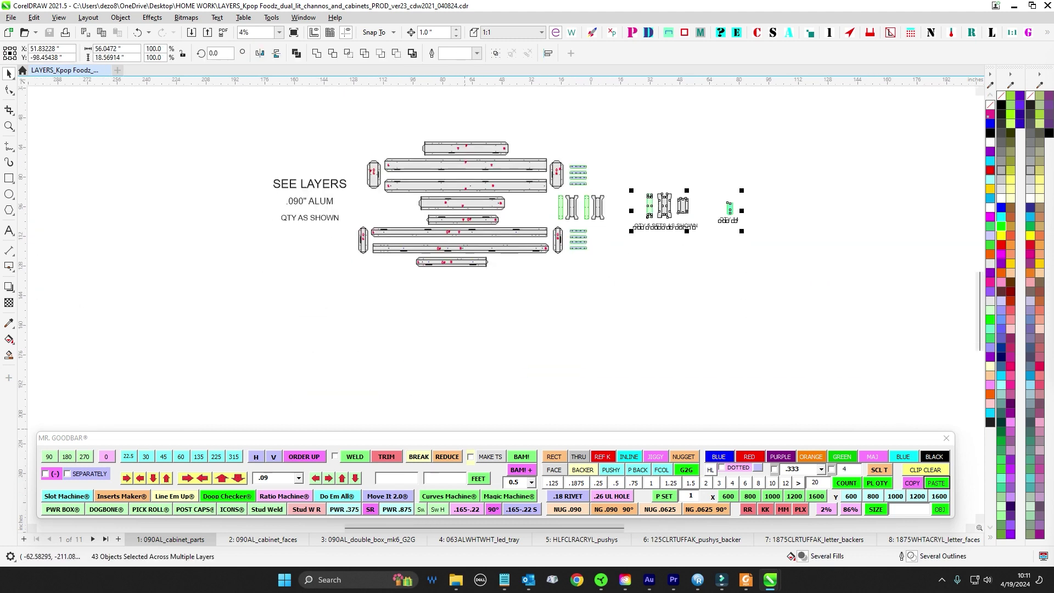
Open the 090AL_cabinet_faces page and inspect the mirrored KOREAN STREET FOOD face panels and end pieces
{"action": "left_click", "coordinate": [263, 540]}
{"action": "scroll", "coordinate": [517, 155], "scroll_direction": "up", "scroll_amount": 1}
{"action": "scroll", "coordinate": [698, 185], "scroll_direction": "up", "scroll_amount": 2}
{"action": "scroll", "coordinate": [508, 266], "scroll_direction": "down", "scroll_amount": 3}
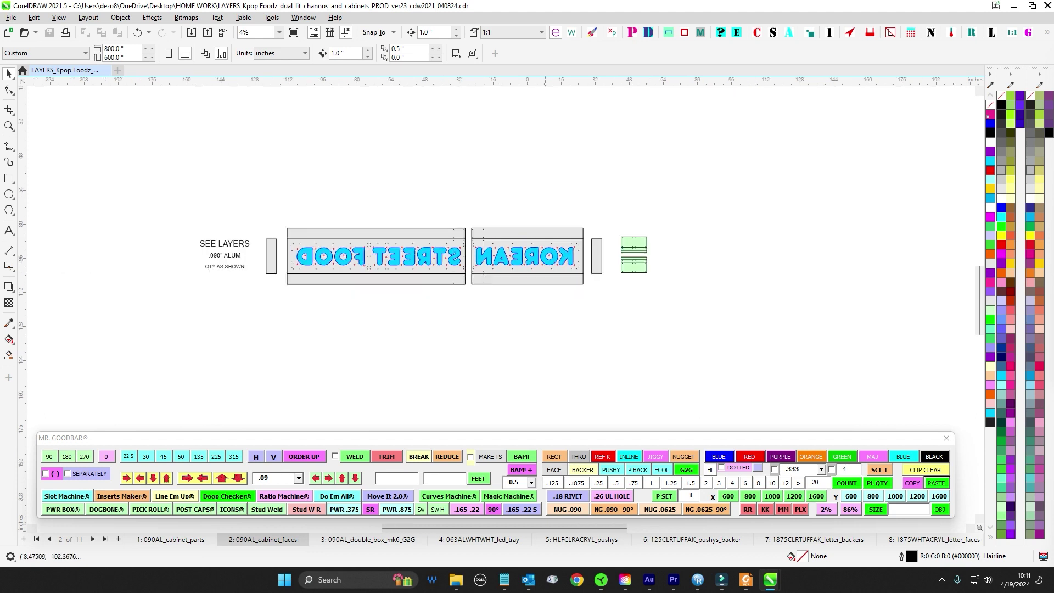
{"action": "scroll", "coordinate": [582, 223], "scroll_direction": "up", "scroll_amount": 1}
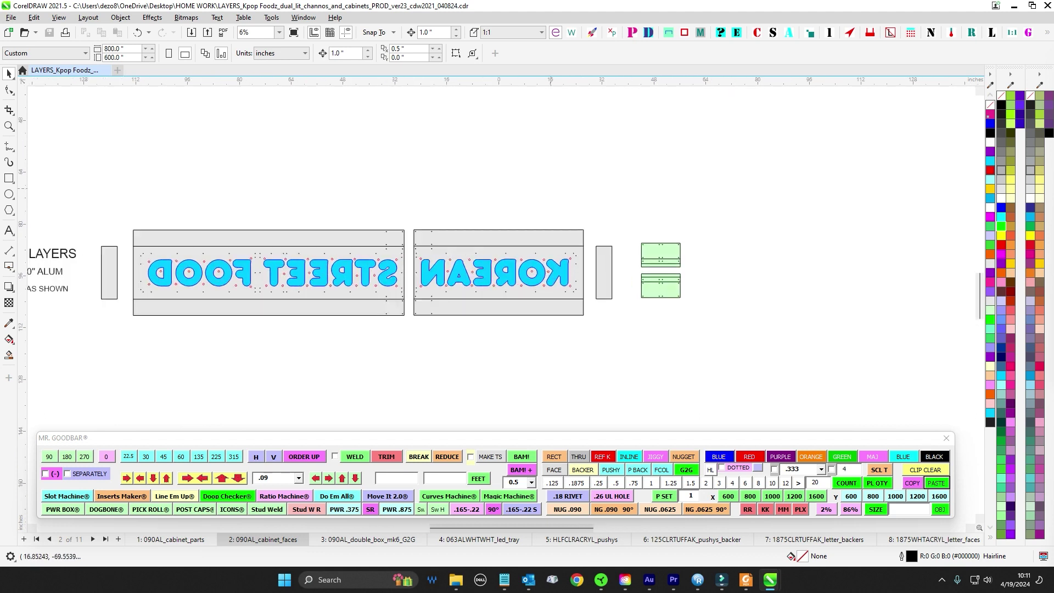
Open the 090AL_double_box_mk6_G2G page and examine the two sets of flat box parts
{"action": "left_click", "coordinate": [396, 539]}
{"action": "left_click_drag", "start_coordinate": [472, 219], "coordinate": [603, 199]}
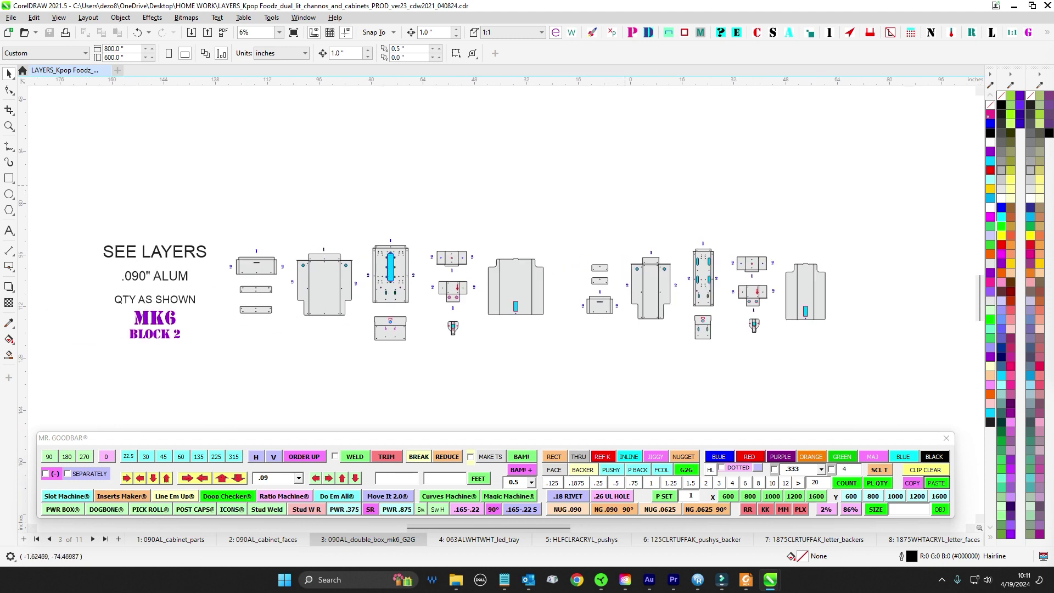
{"action": "scroll", "coordinate": [636, 296], "scroll_direction": "up", "scroll_amount": 1}
{"action": "left_click_drag", "start_coordinate": [579, 196], "coordinate": [616, 183]}
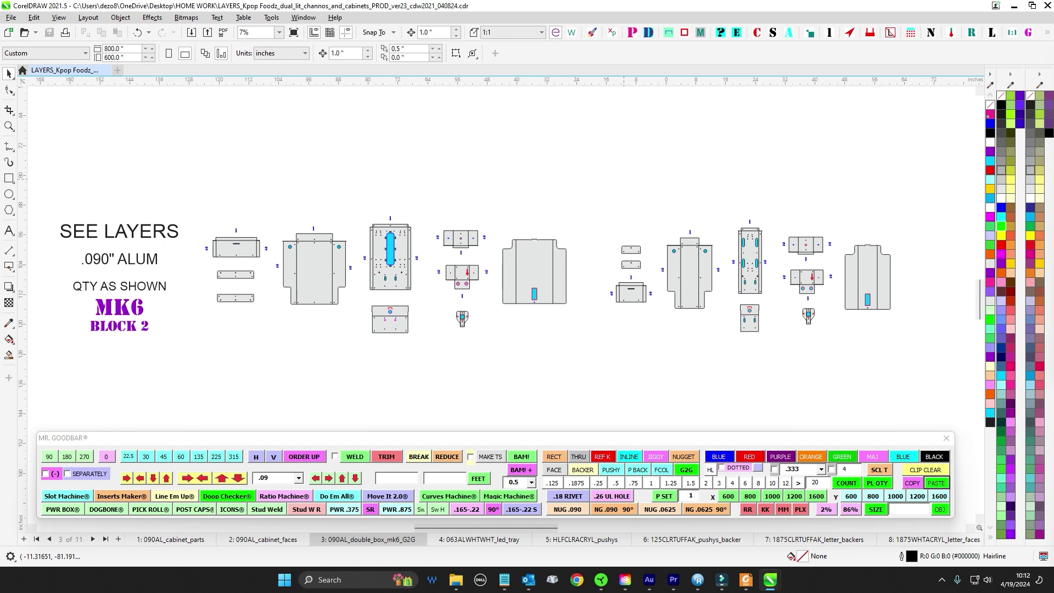
{"action": "left_click_drag", "start_coordinate": [613, 197], "coordinate": [610, 175]}
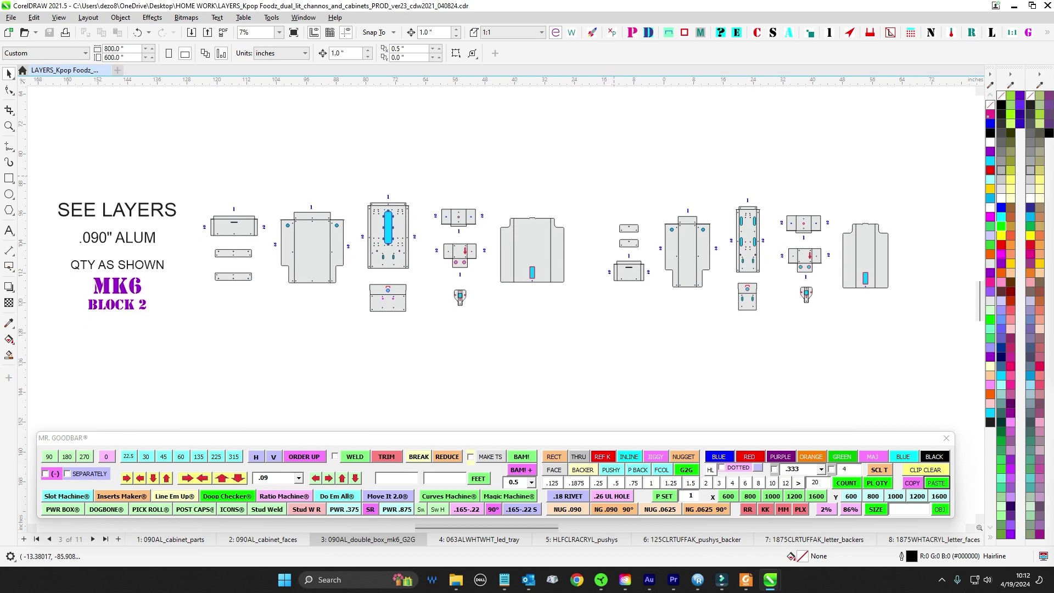
{"action": "left_click_drag", "start_coordinate": [617, 175], "coordinate": [574, 183]}
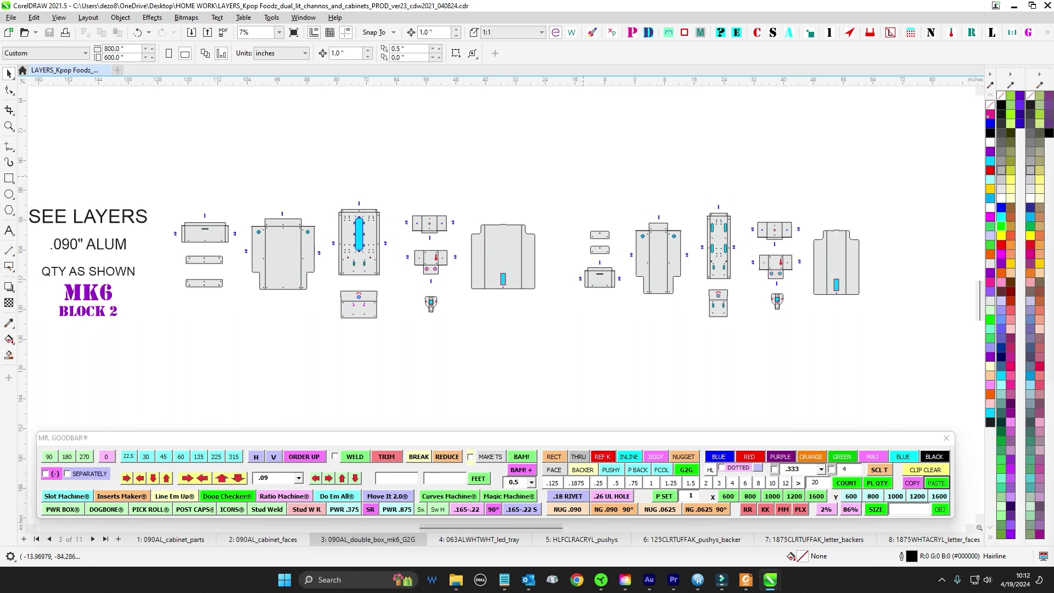
{"action": "mouse_move", "coordinate": [575, 179]}
{"action": "left_mouse_down"}
{"action": "mouse_move", "coordinate": [585, 180]}
{"action": "mouse_move", "coordinate": [577, 182]}
{"action": "left_mouse_up"}
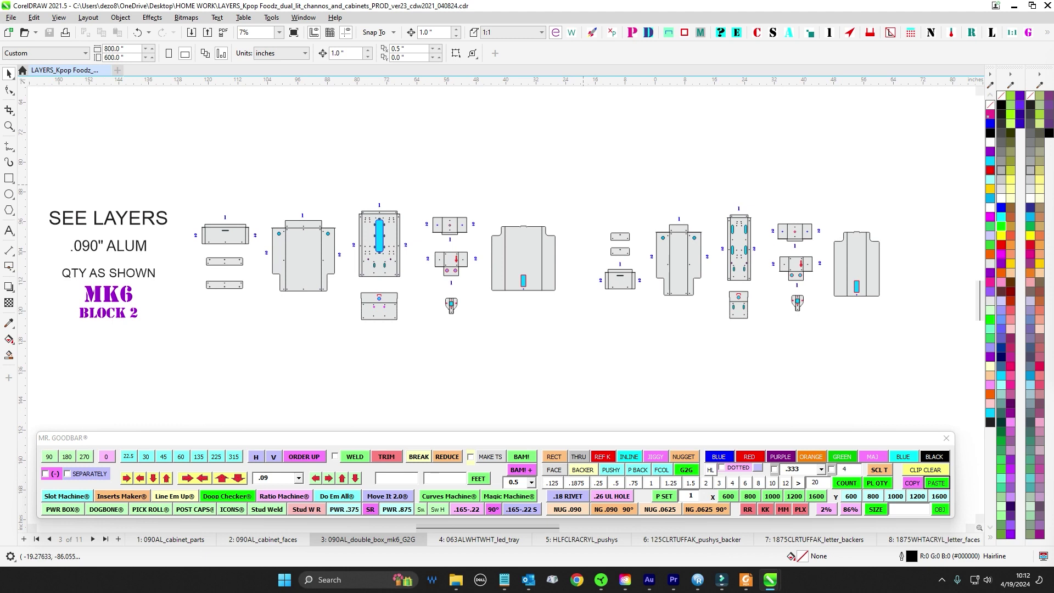
Select all parts of the larger box set to point it out, clear the selection and inspect both sets again
{"action": "left_click_drag", "start_coordinate": [591, 193], "coordinate": [561, 159]}
{"action": "left_click_drag", "start_coordinate": [561, 159], "coordinate": [695, 178]}
{"action": "left_click_drag", "start_coordinate": [685, 171], "coordinate": [294, 362]}
{"action": "left_click_drag", "start_coordinate": [650, 392], "coordinate": [590, 352]}
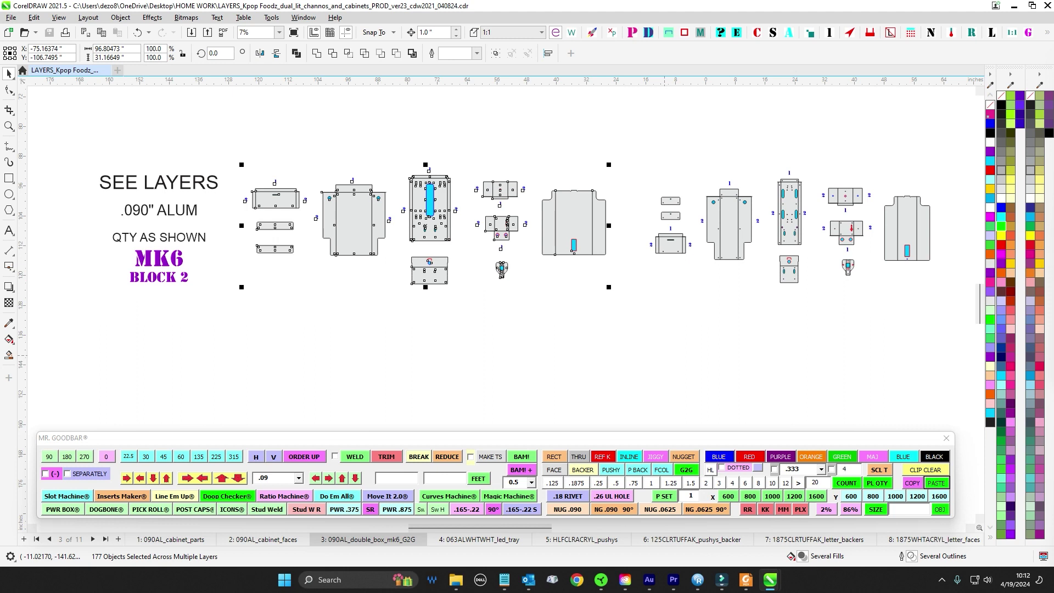
{"action": "left_click", "coordinate": [665, 356]}
{"action": "left_click_drag", "start_coordinate": [664, 355], "coordinate": [705, 347]}
{"action": "scroll", "coordinate": [653, 195], "scroll_direction": "up", "scroll_amount": 3}
{"action": "scroll", "coordinate": [682, 236], "scroll_direction": "down", "scroll_amount": 7}
{"action": "scroll", "coordinate": [538, 377], "scroll_direction": "up", "scroll_amount": 1}
{"action": "scroll", "coordinate": [549, 252], "scroll_direction": "down", "scroll_amount": 2}
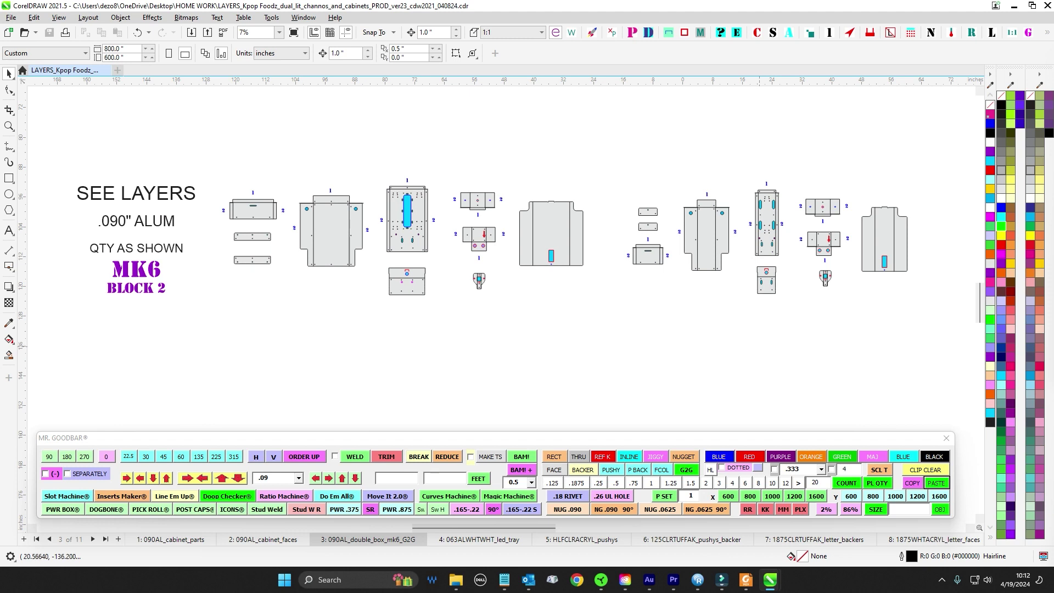
View the 063ALWHTWHT_led_tray page and the HLFCLRACRYL_pushys page with the clear acrylic letters
{"action": "left_click", "coordinate": [479, 539]}
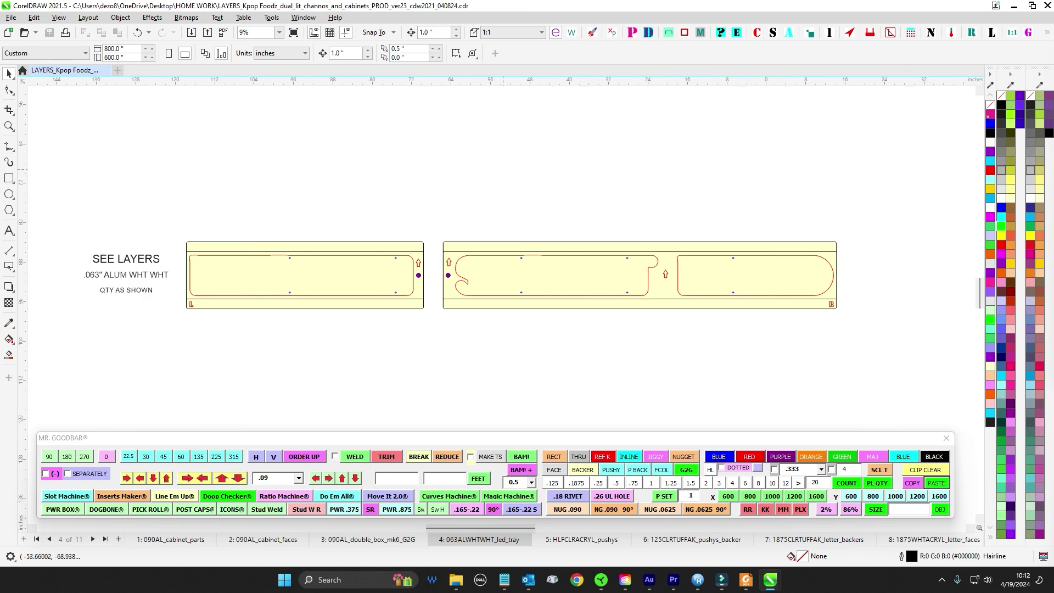
{"action": "left_click", "coordinate": [585, 539]}
{"action": "left_click_drag", "start_coordinate": [549, 206], "coordinate": [572, 177]}
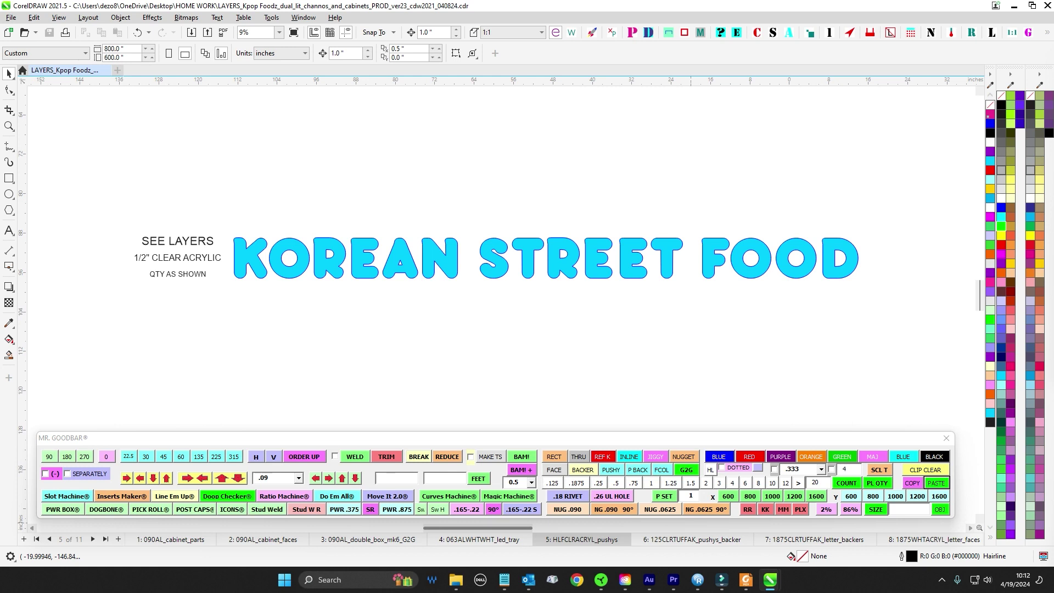
Page through the pushys backer, letter backers, letter faces and dual_lit_channos_and_cabinets pages, returning to the letter faces
{"action": "key", "text": "Page_Down"}
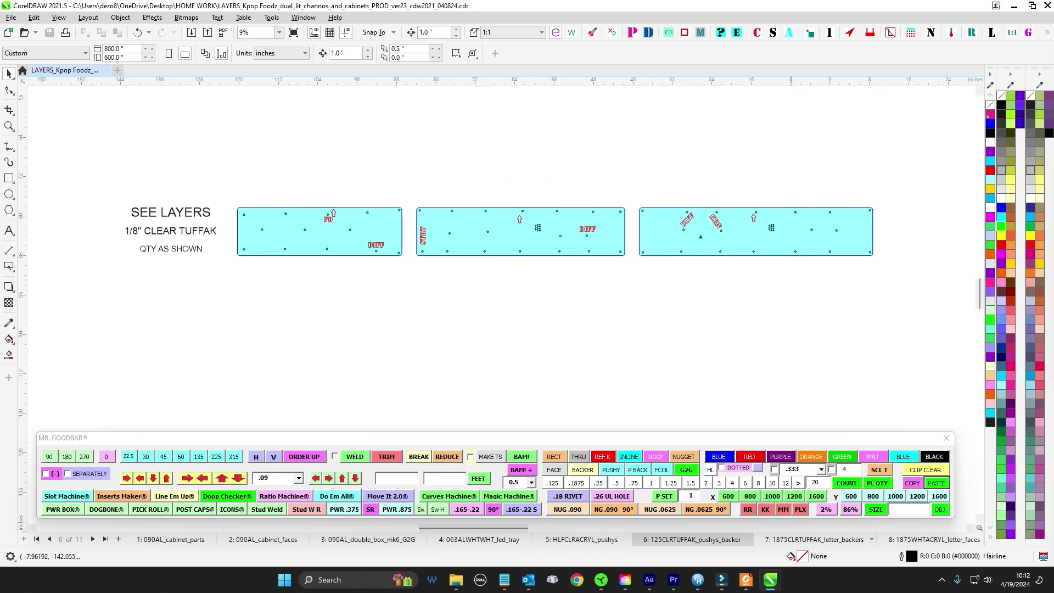
{"action": "key", "text": "Page_Down"}
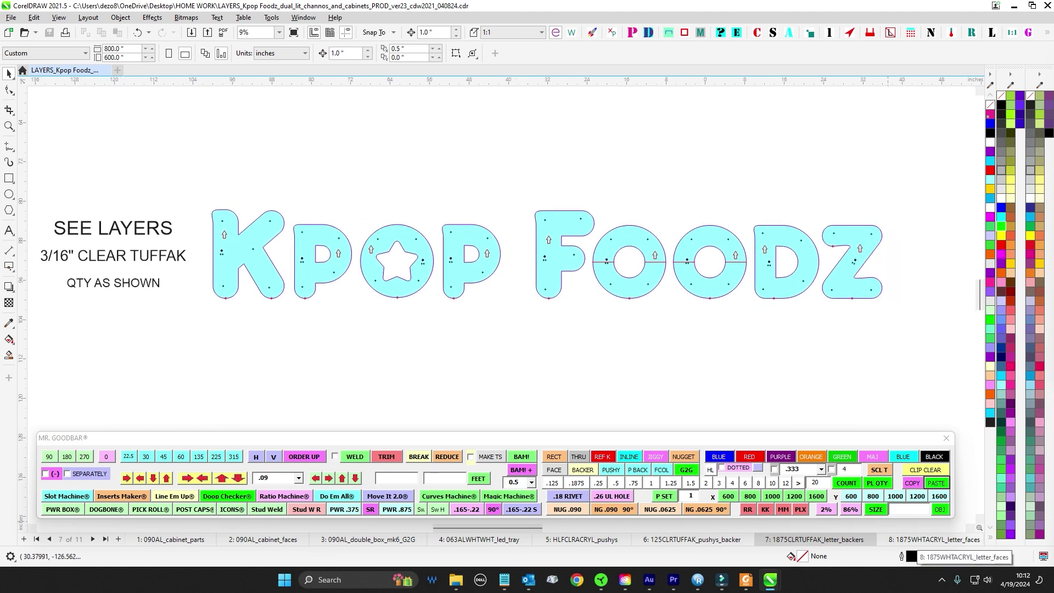
{"action": "key", "text": "Page_Down"}
{"action": "scroll", "coordinate": [641, 155], "scroll_direction": "down", "scroll_amount": 1}
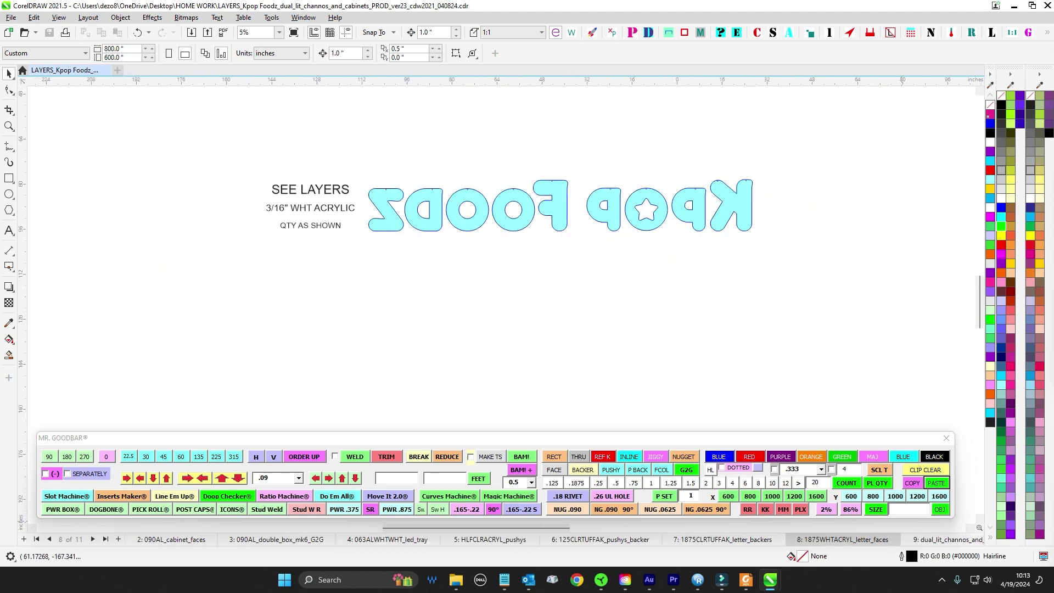
{"action": "key", "text": "Page_Down"}
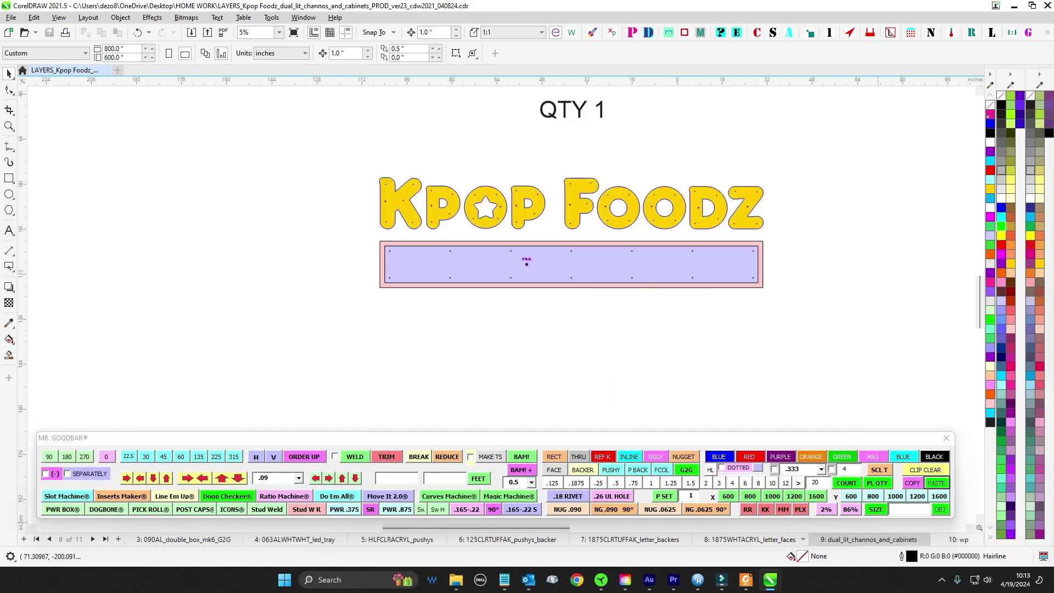
{"action": "key", "text": "Page_Up"}
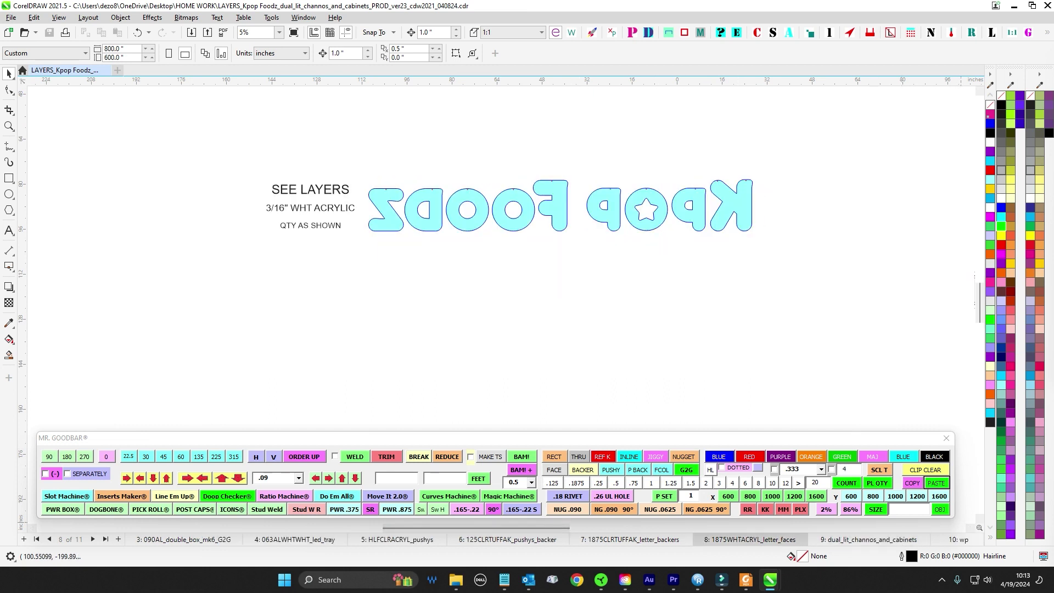
Go to the wp page and inspect the cabinet's side section with the drill symbols, marking out that area
{"action": "key", "text": "Page_Down"}
{"action": "key", "text": "Page_Down"}
{"action": "scroll", "coordinate": [351, 225], "scroll_direction": "down", "scroll_amount": 4}
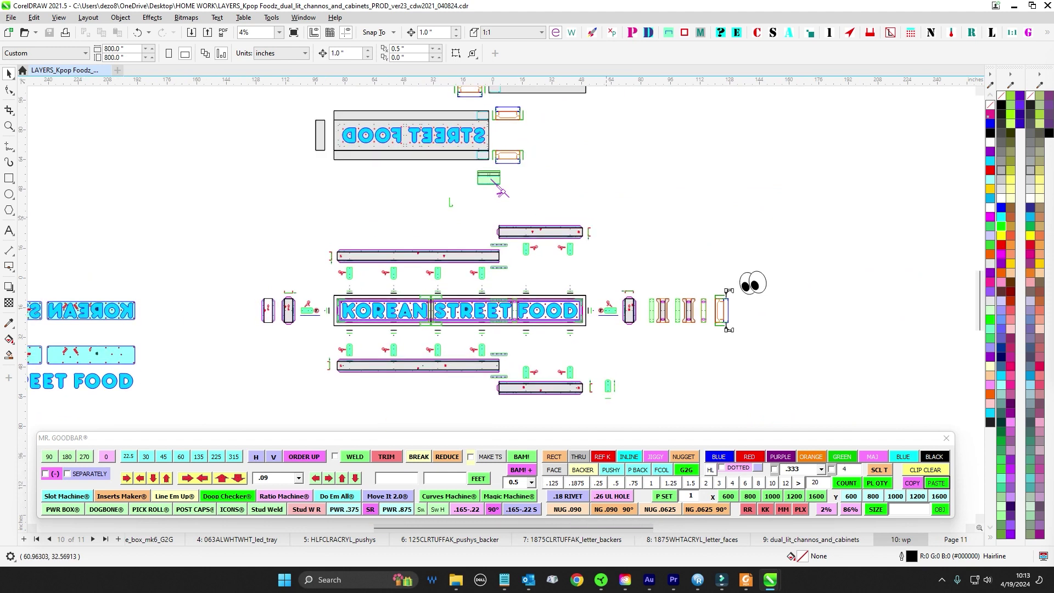
{"action": "scroll", "coordinate": [513, 253], "scroll_direction": "up", "scroll_amount": 5}
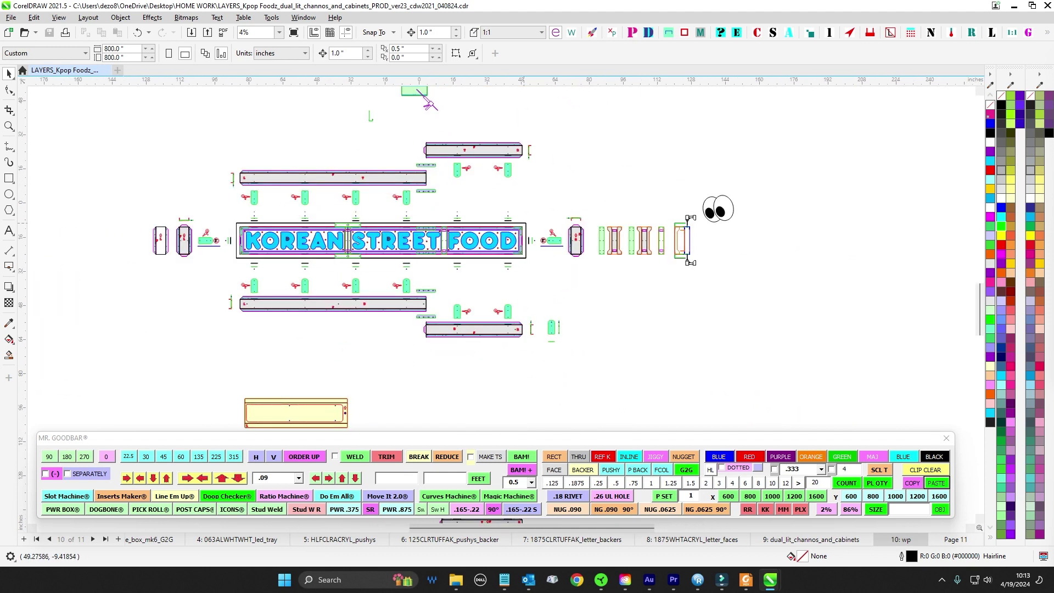
{"action": "scroll", "coordinate": [768, 275], "scroll_direction": "up", "scroll_amount": 2}
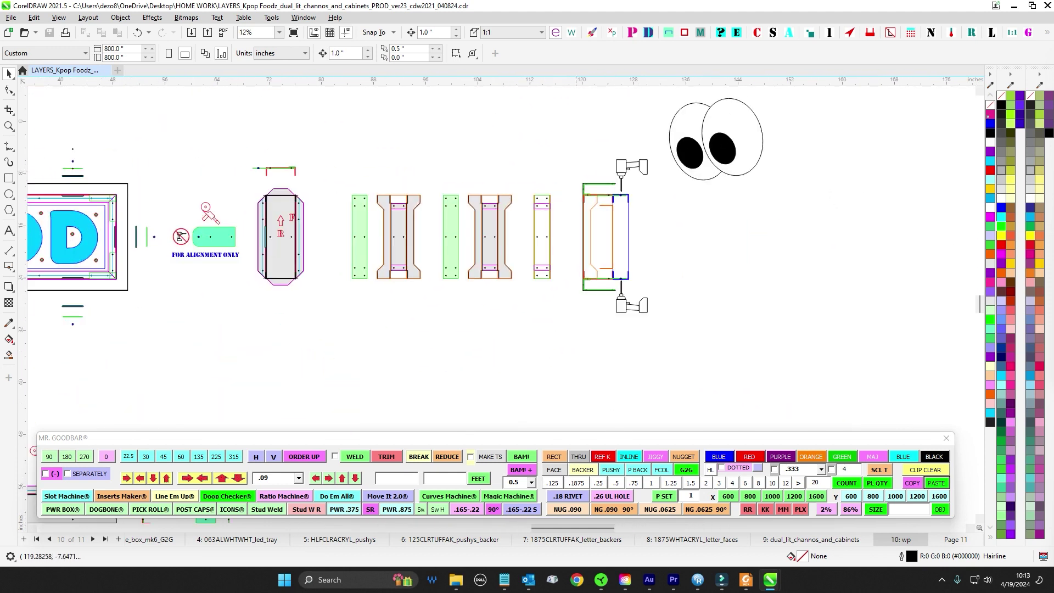
{"action": "scroll", "coordinate": [692, 214], "scroll_direction": "up", "scroll_amount": 2}
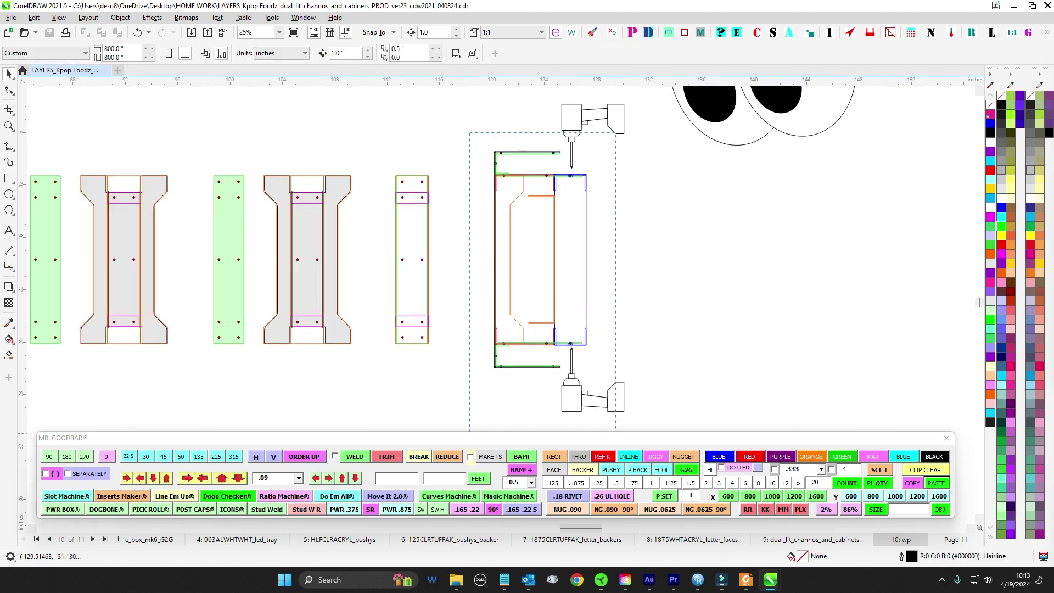
{"action": "left_click_drag", "start_coordinate": [616, 435], "coordinate": [616, 435]}
{"action": "left_click", "coordinate": [602, 173]}
Examine the exploded KOREAN STREET FOOD cabinet layout and its push-thru letter assembly up close
{"action": "scroll", "coordinate": [623, 204], "scroll_direction": "down", "scroll_amount": 4}
{"action": "left_click_drag", "start_coordinate": [623, 204], "coordinate": [791, 222]}
{"action": "left_click_drag", "start_coordinate": [587, 180], "coordinate": [600, 177]}
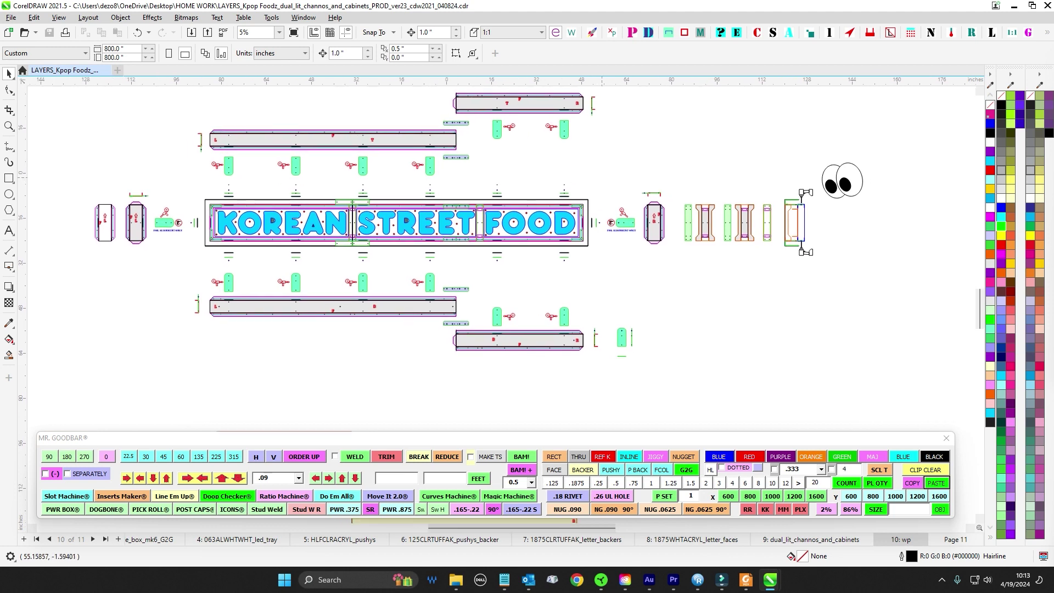
{"action": "left_click_drag", "start_coordinate": [602, 177], "coordinate": [606, 202]}
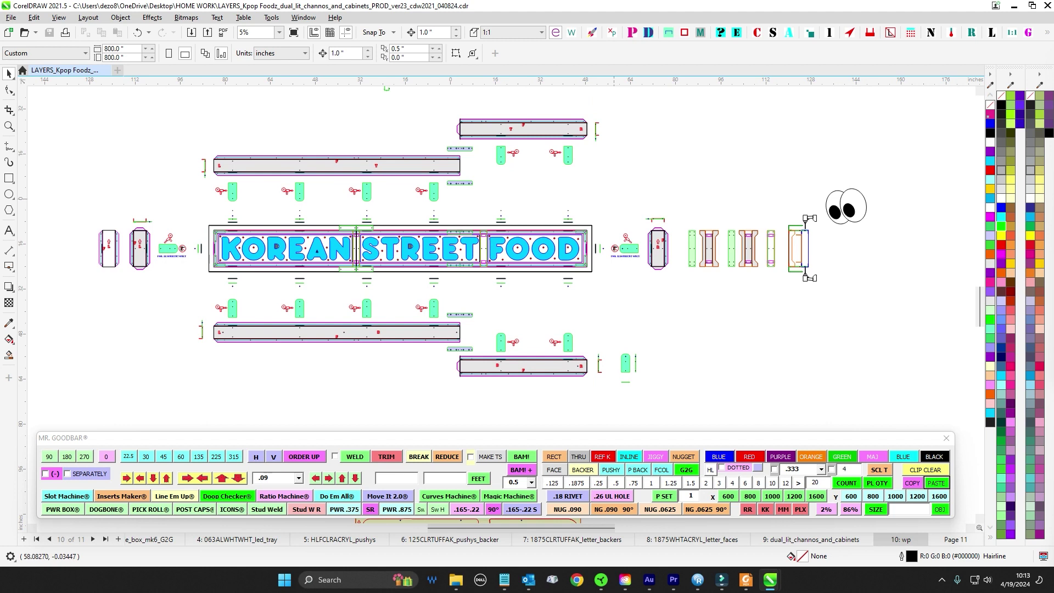
{"action": "scroll", "coordinate": [615, 199], "scroll_direction": "up", "scroll_amount": 2}
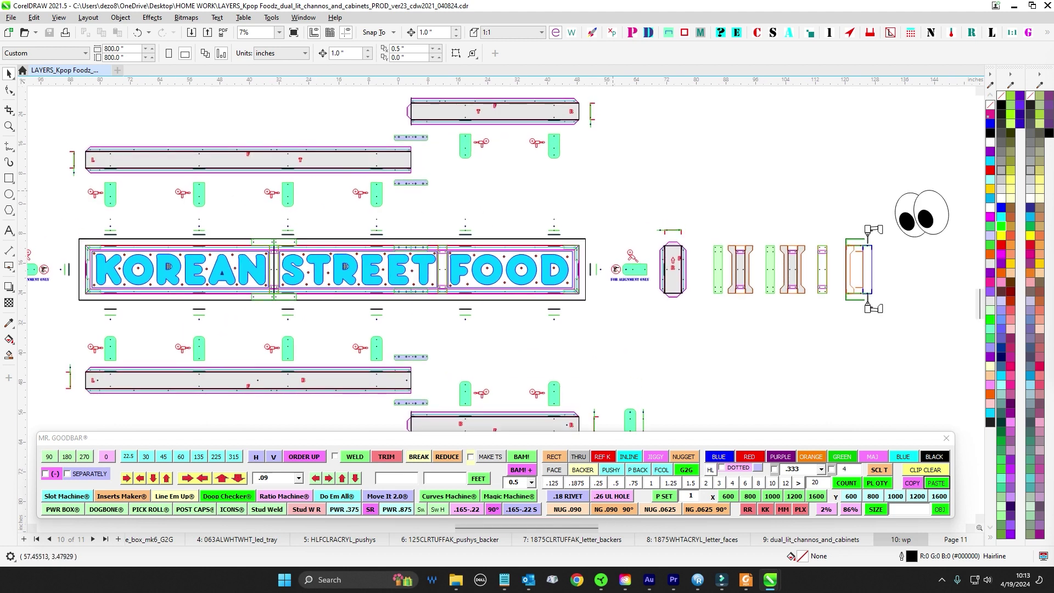
{"action": "scroll", "coordinate": [189, 275], "scroll_direction": "up", "scroll_amount": 2}
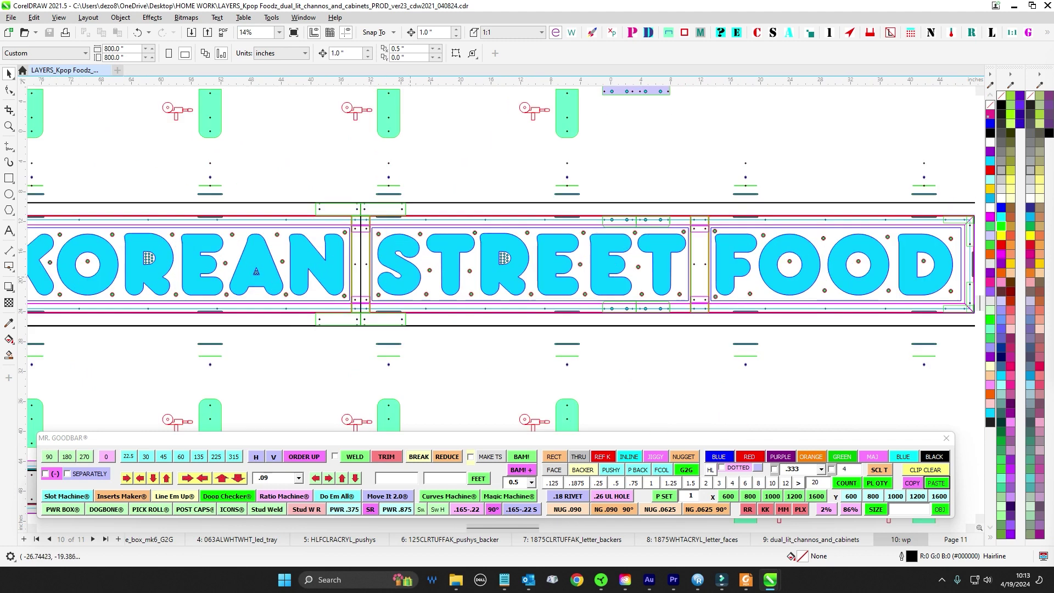
Mark out the whole KOREAN STREET FOOD cabinet assembly in the layout, and clear the selection
{"action": "left_click_drag", "start_coordinate": [683, 361], "coordinate": [682, 361]}
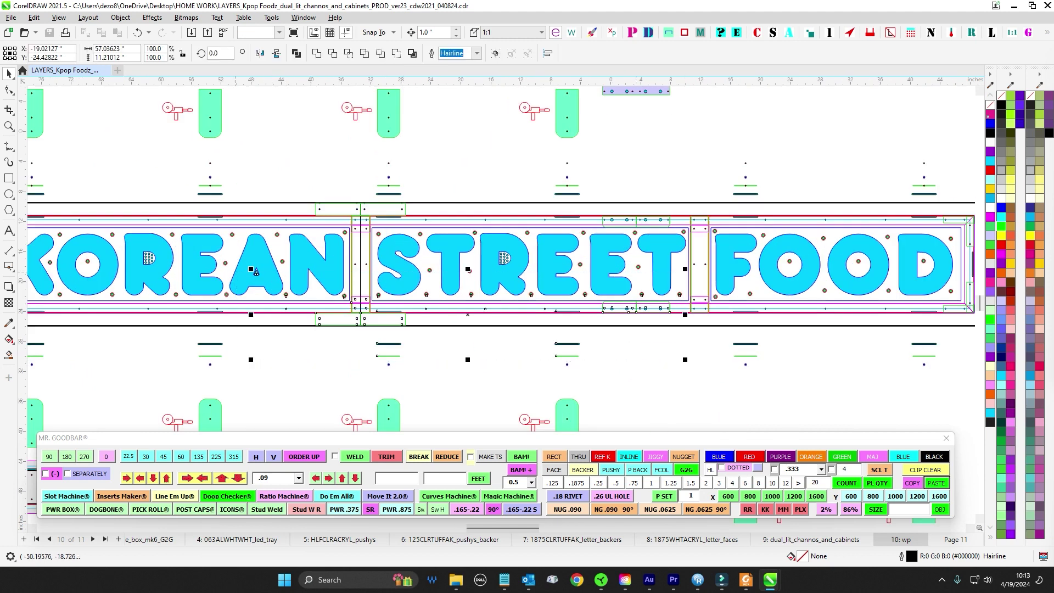
{"action": "scroll", "coordinate": [324, 247], "scroll_direction": "down", "scroll_amount": 2}
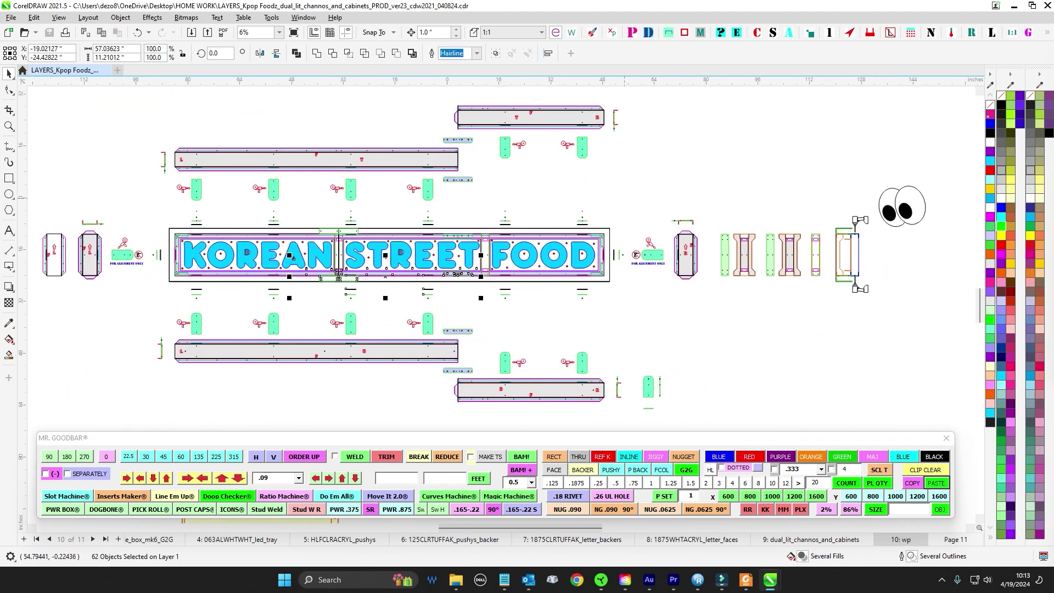
{"action": "left_click_drag", "start_coordinate": [624, 198], "coordinate": [641, 196]}
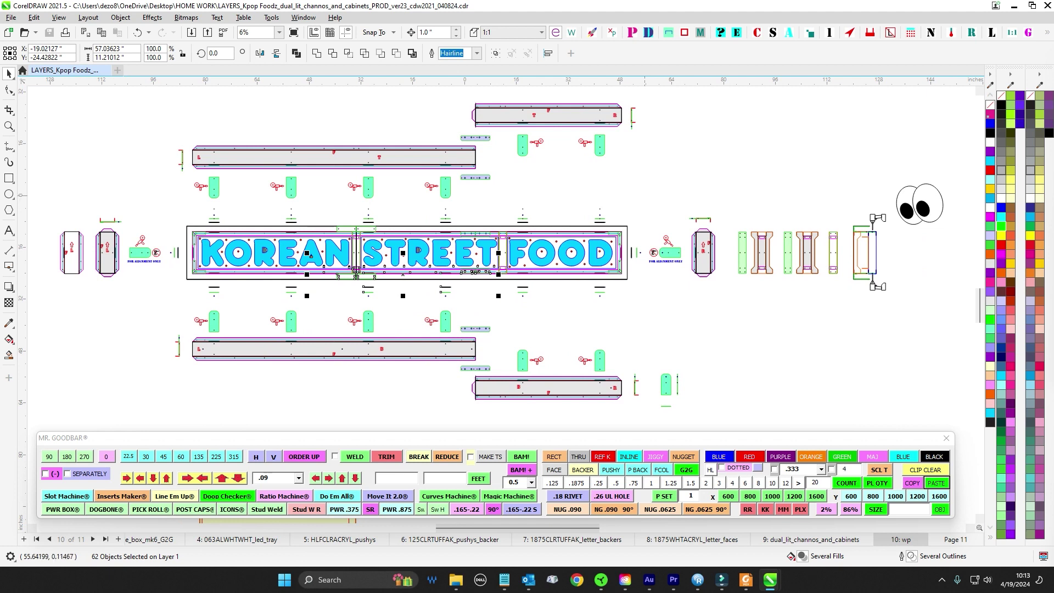
{"action": "left_click_drag", "start_coordinate": [646, 199], "coordinate": [168, 307]}
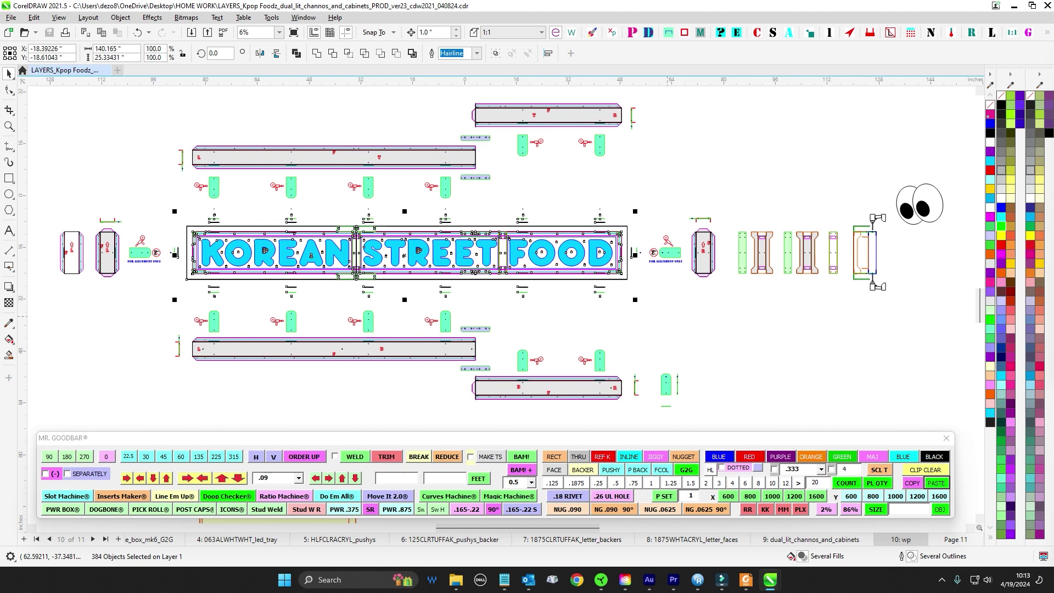
{"action": "key", "text": "Escape"}
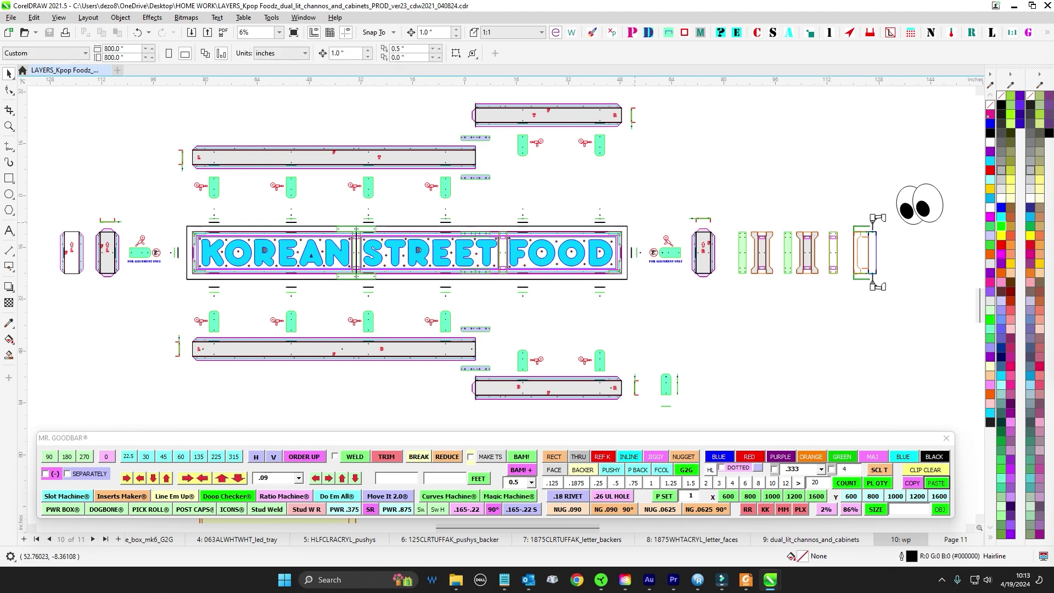
Try sliding the blue front frame of the cabinet's side section 1 inch outward from the body
{"action": "scroll", "coordinate": [922, 247], "scroll_direction": "up", "scroll_amount": 4}
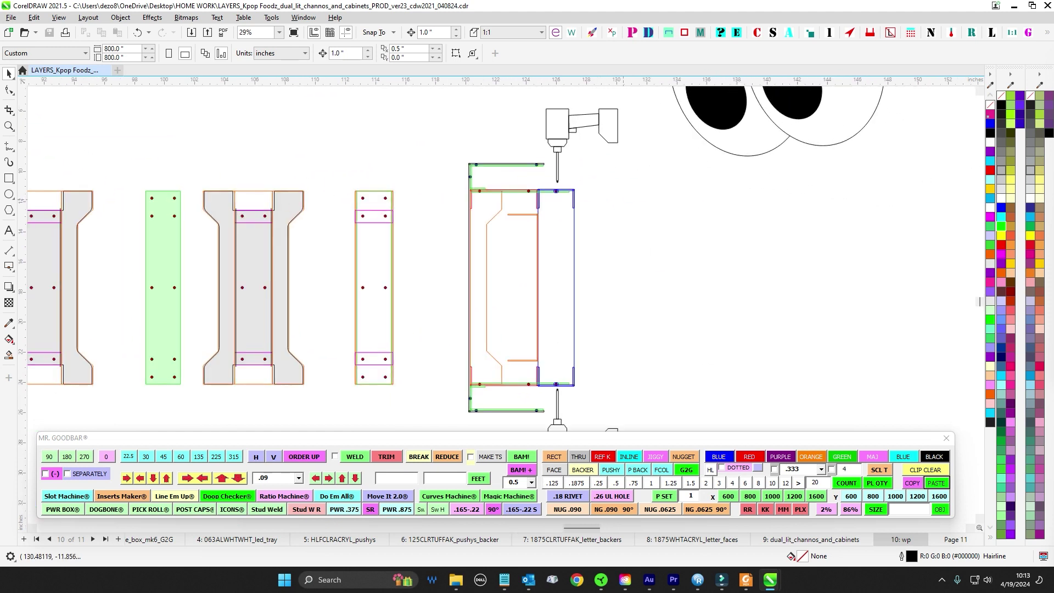
{"action": "left_click_drag", "start_coordinate": [606, 361], "coordinate": [601, 362]}
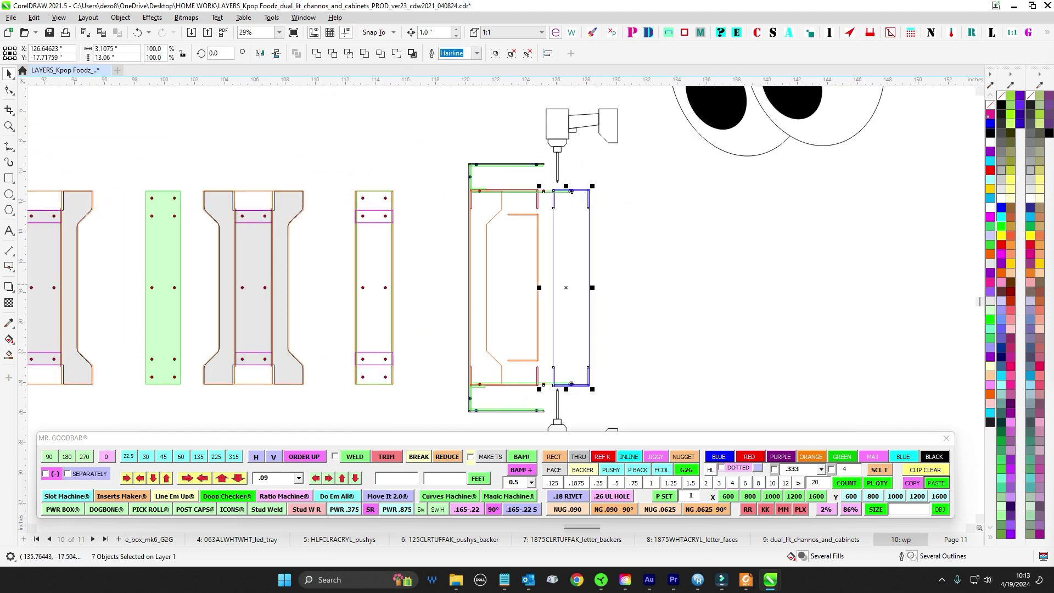
{"action": "left_click", "coordinate": [686, 199]}
Examine the lettered cabinet front and the surrounding exploded panels, clips and alignment parts
{"action": "scroll", "coordinate": [686, 206], "scroll_direction": "down", "scroll_amount": 2}
{"action": "left_click_drag", "start_coordinate": [624, 197], "coordinate": [909, 230]}
{"action": "left_click_drag", "start_coordinate": [394, 197], "coordinate": [709, 222]}
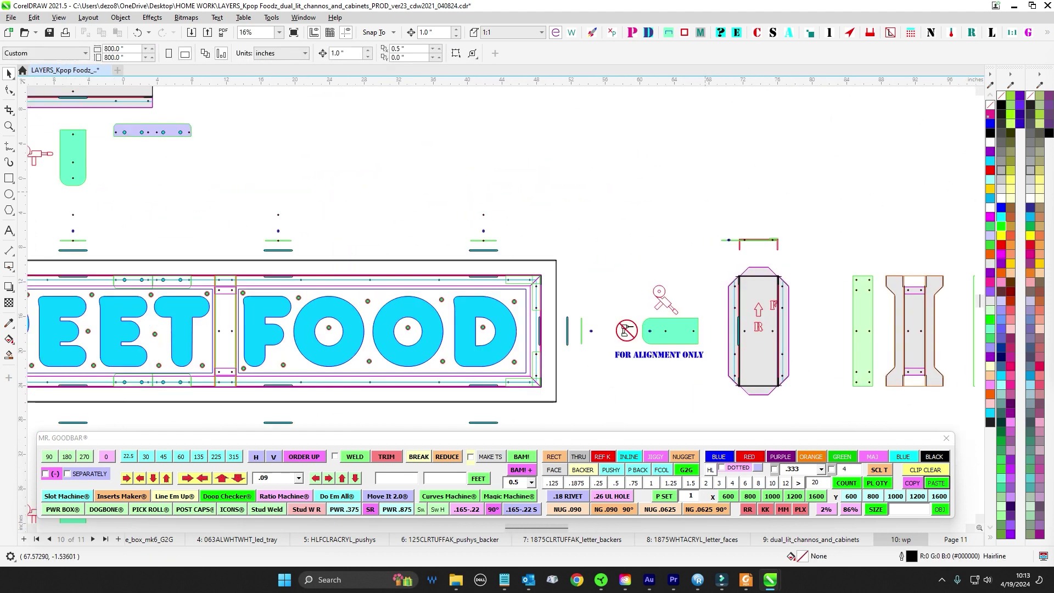
{"action": "left_click_drag", "start_coordinate": [468, 192], "coordinate": [771, 225]}
{"action": "scroll", "coordinate": [382, 179], "scroll_direction": "down", "scroll_amount": 2}
{"action": "left_click_drag", "start_coordinate": [383, 178], "coordinate": [459, 211]}
{"action": "scroll", "coordinate": [459, 210], "scroll_direction": "up", "scroll_amount": 2}
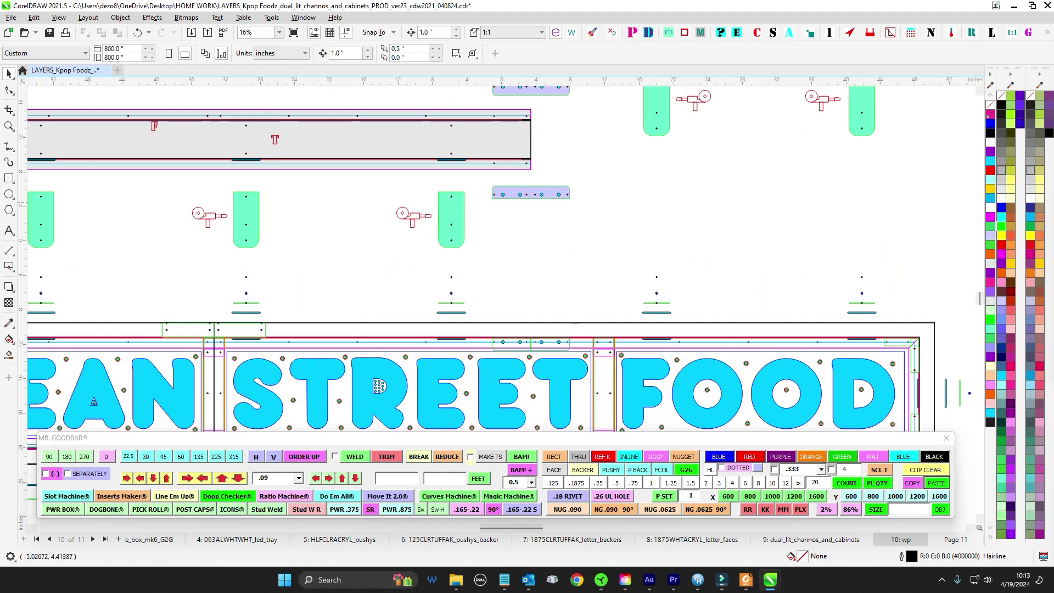
{"action": "scroll", "coordinate": [456, 205], "scroll_direction": "down", "scroll_amount": 4}
{"action": "scroll", "coordinate": [796, 219], "scroll_direction": "up", "scroll_amount": 4}
Move the blue front frame of the side section 4 inches outward, away from the cabinet body
{"action": "left_click_drag", "start_coordinate": [972, 277], "coordinate": [623, 195]}
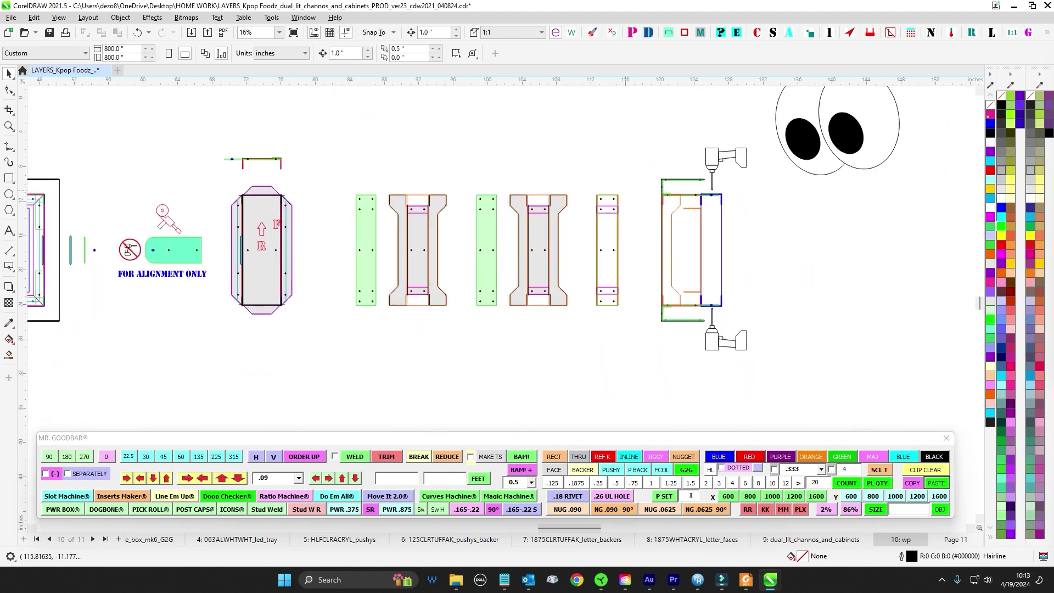
{"action": "left_click_drag", "start_coordinate": [725, 346], "coordinate": [728, 349]}
{"action": "scroll", "coordinate": [746, 207], "scroll_direction": "up", "scroll_amount": 2}
{"action": "left_click_drag", "start_coordinate": [732, 160], "coordinate": [675, 376]}
{"action": "key", "text": "Right"}
{"action": "key", "text": "Right"}
{"action": "key", "text": "Right"}
{"action": "key", "text": "Right"}
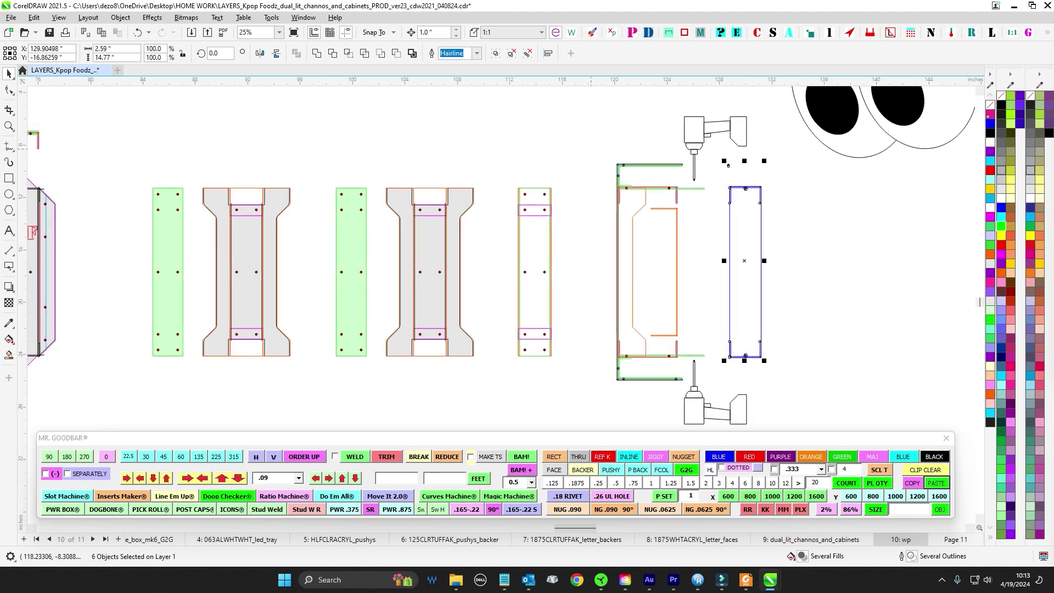
Move the side section's cabinet body with its green brackets 4 inches outward to meet the blue frame
{"action": "scroll", "coordinate": [600, 144], "scroll_direction": "down", "scroll_amount": 1}
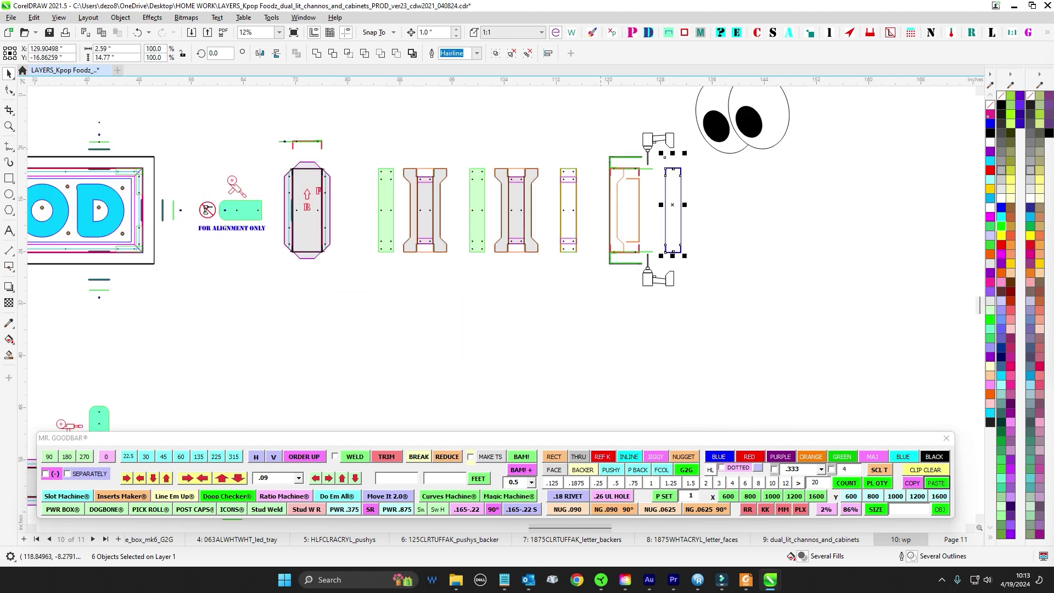
{"action": "left_click_drag", "start_coordinate": [595, 144], "coordinate": [664, 293]}
{"action": "key", "text": "Right"}
{"action": "key", "text": "Right"}
{"action": "key", "text": "Right"}
{"action": "key", "text": "Right"}
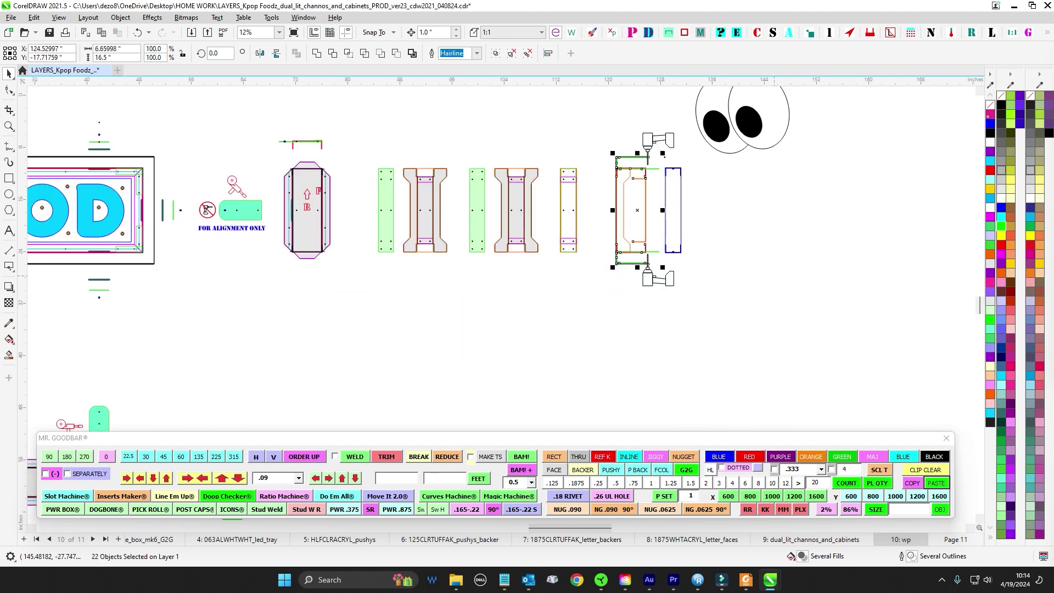
Inspect the rejoined side section up close between the two drill symbols, and go back to the lettered front
{"action": "scroll", "coordinate": [673, 169], "scroll_direction": "up", "scroll_amount": 1}
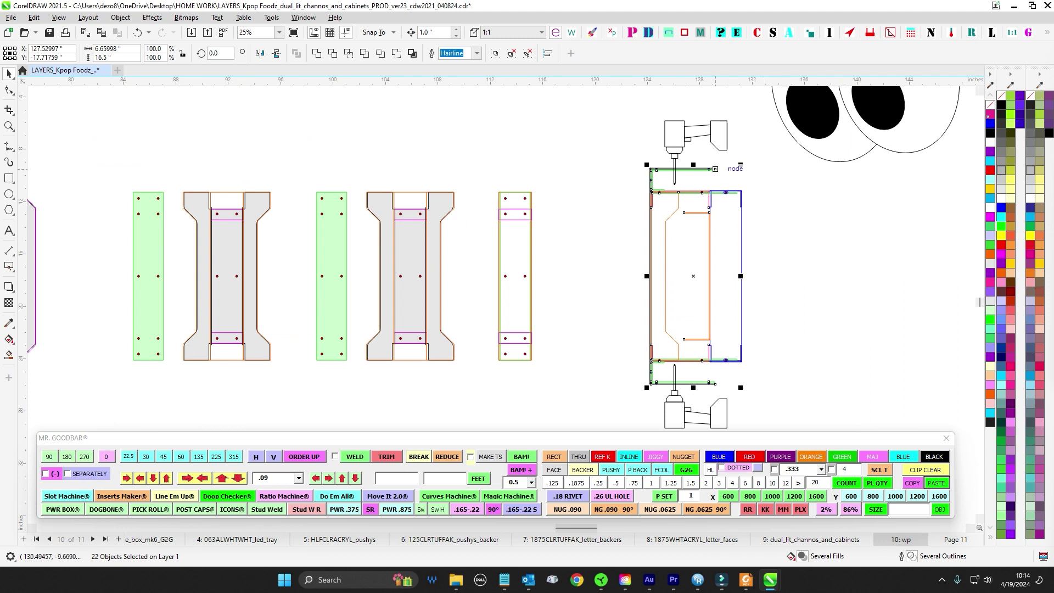
{"action": "scroll", "coordinate": [703, 174], "scroll_direction": "up", "scroll_amount": 2}
{"action": "scroll", "coordinate": [706, 174], "scroll_direction": "down", "scroll_amount": 2}
{"action": "scroll", "coordinate": [710, 174], "scroll_direction": "up", "scroll_amount": 2}
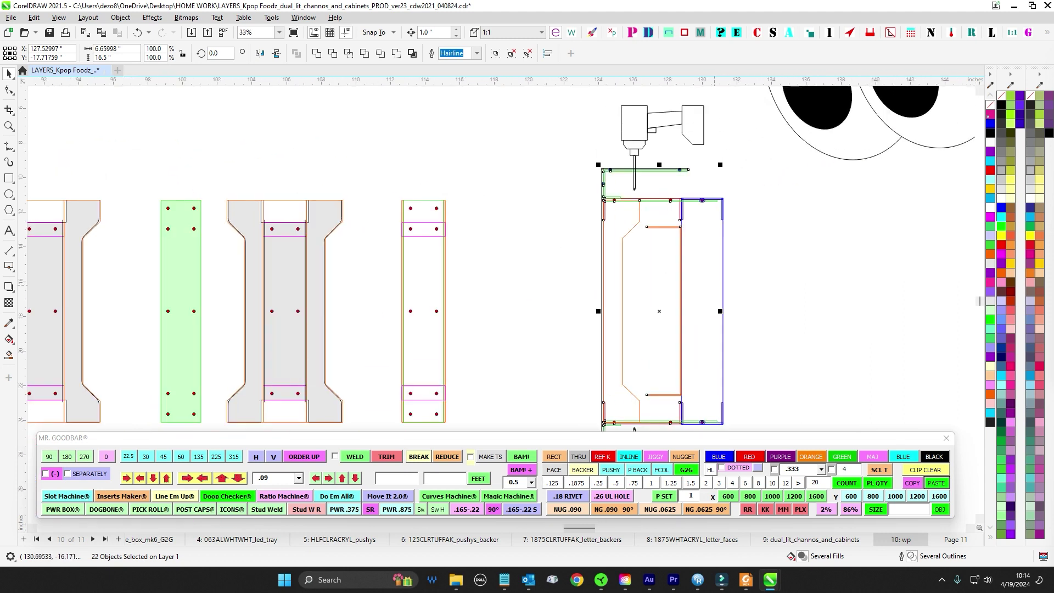
{"action": "scroll", "coordinate": [725, 192], "scroll_direction": "down", "scroll_amount": 2}
{"action": "left_click_drag", "start_coordinate": [584, 187], "coordinate": [763, 195]}
{"action": "scroll", "coordinate": [764, 195], "scroll_direction": "down", "scroll_amount": 1}
{"action": "left_click_drag", "start_coordinate": [551, 192], "coordinate": [771, 191]}
{"action": "left_click_drag", "start_coordinate": [497, 127], "coordinate": [742, 217]}
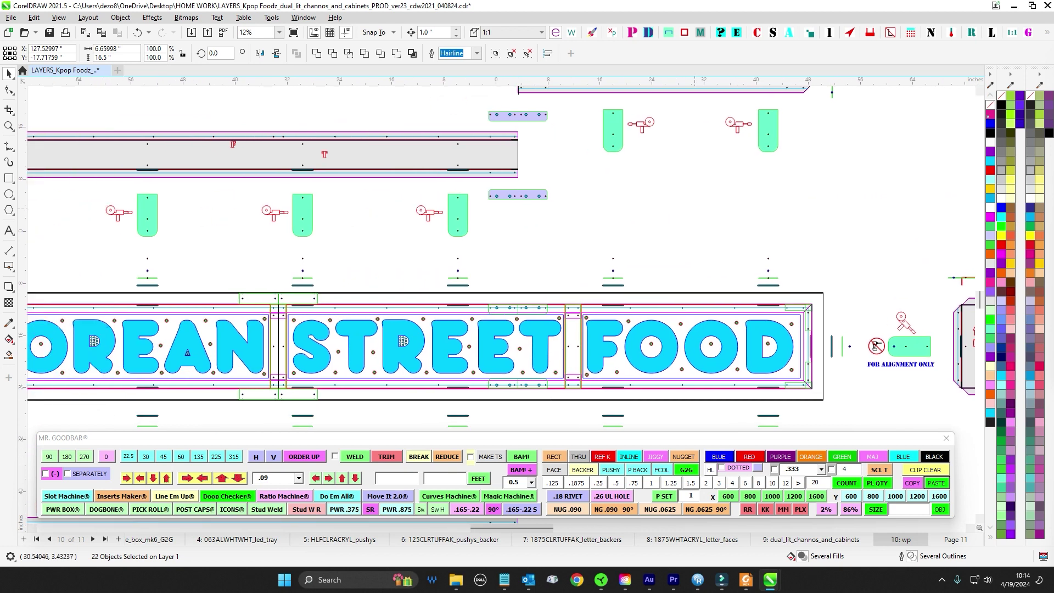
Compare the KOREAN STREET FOOD cabinet front and its exploded panels with the side section
{"action": "scroll", "coordinate": [494, 247], "scroll_direction": "down", "scroll_amount": 1}
{"action": "scroll", "coordinate": [494, 247], "scroll_direction": "down", "scroll_amount": 1}
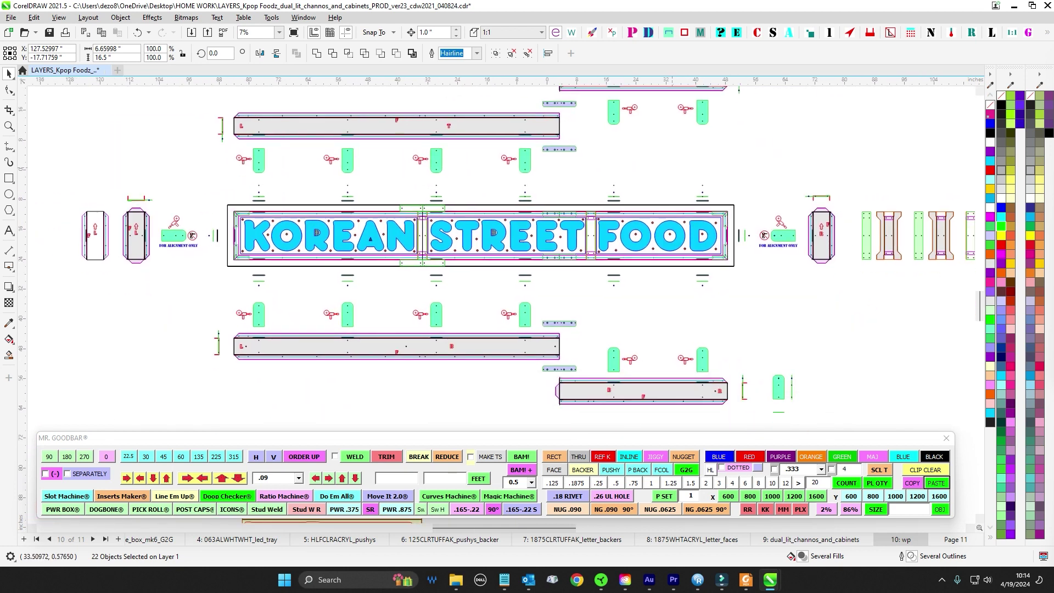
{"action": "scroll", "coordinate": [623, 175], "scroll_direction": "up", "scroll_amount": 1}
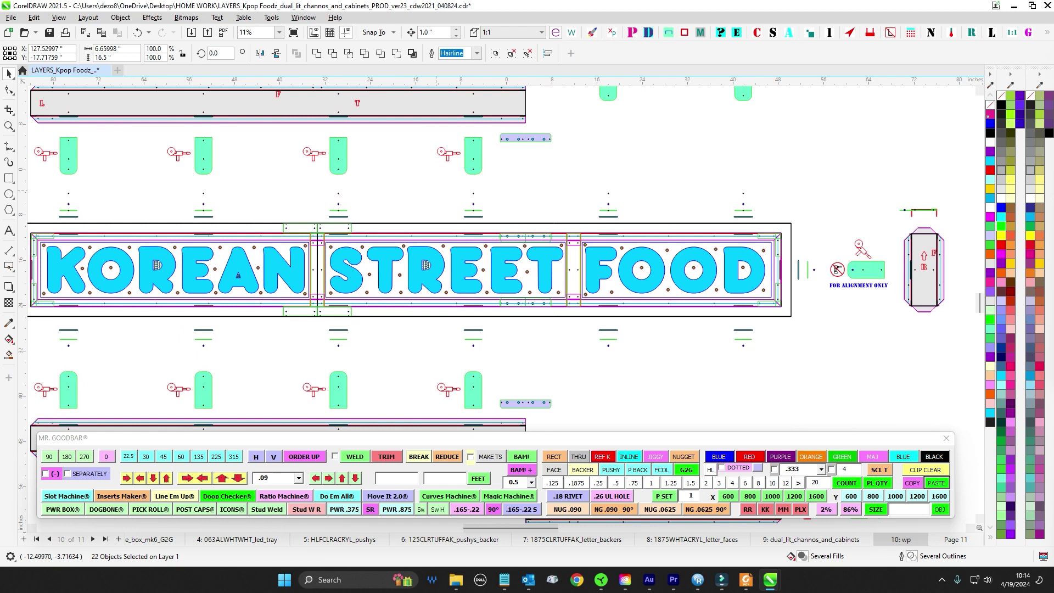
{"action": "left_click_drag", "start_coordinate": [531, 173], "coordinate": [549, 165]}
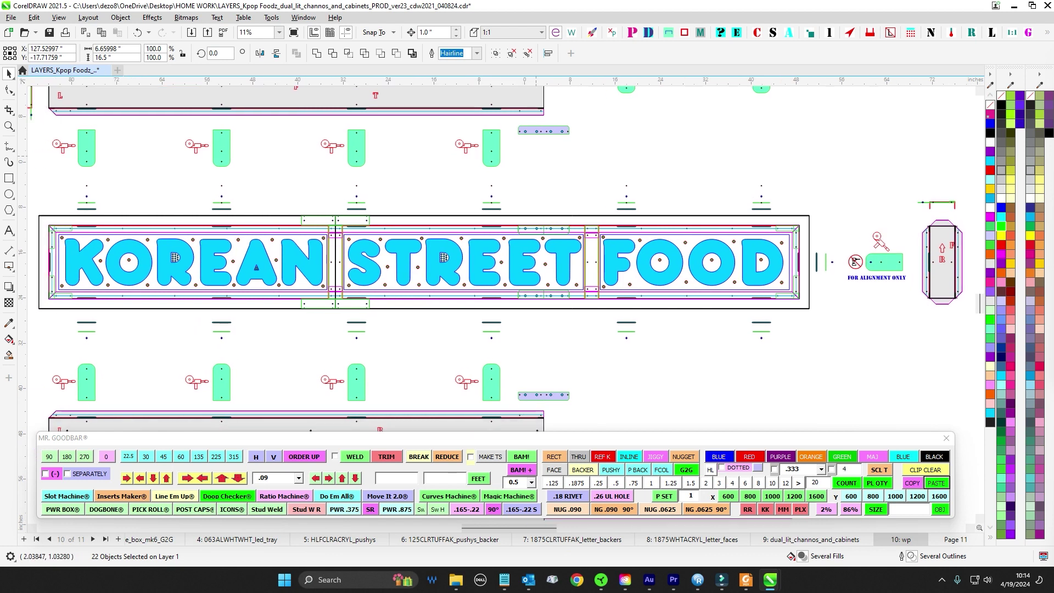
{"action": "scroll", "coordinate": [549, 165], "scroll_direction": "down", "scroll_amount": 1}
{"action": "left_click_drag", "start_coordinate": [764, 263], "coordinate": [555, 181]}
{"action": "left_click_drag", "start_coordinate": [908, 169], "coordinate": [672, 192]}
{"action": "scroll", "coordinate": [617, 192], "scroll_direction": "up", "scroll_amount": 3}
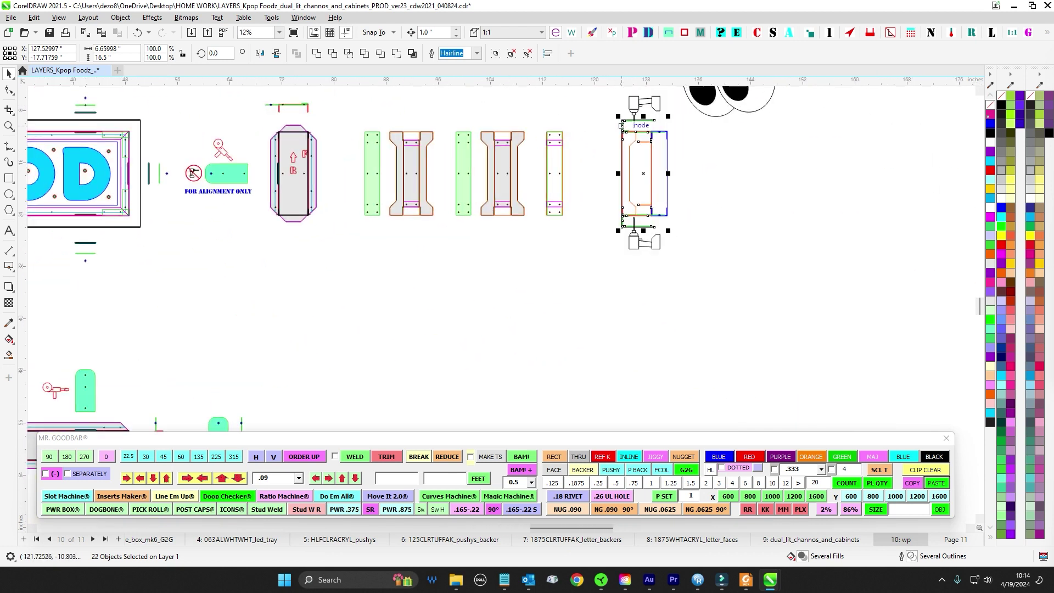
{"action": "left_click_drag", "start_coordinate": [620, 127], "coordinate": [659, 184]}
{"action": "left_click_drag", "start_coordinate": [134, 117], "coordinate": [690, 158]}
{"action": "scroll", "coordinate": [691, 157], "scroll_direction": "up", "scroll_amount": 1}
{"action": "scroll", "coordinate": [262, 281], "scroll_direction": "down", "scroll_amount": 1}
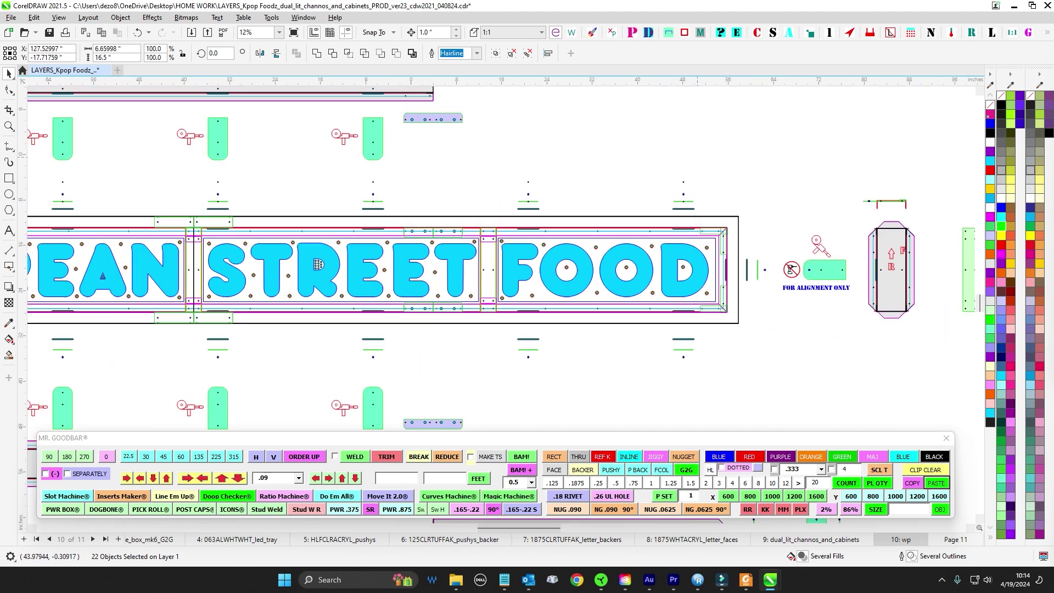
Save the production drawing with the repositioned side section
{"action": "scroll", "coordinate": [263, 278], "scroll_direction": "left", "scroll_amount": 3}
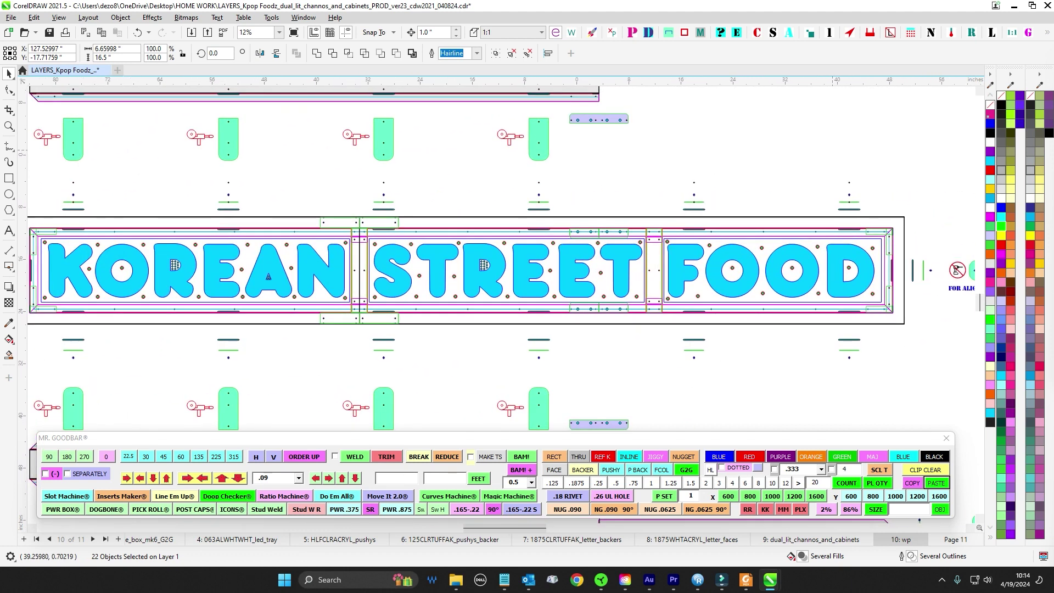
{"action": "scroll", "coordinate": [832, 150], "scroll_direction": "down", "scroll_amount": 1}
{"action": "left_click_drag", "start_coordinate": [835, 150], "coordinate": [788, 161]}
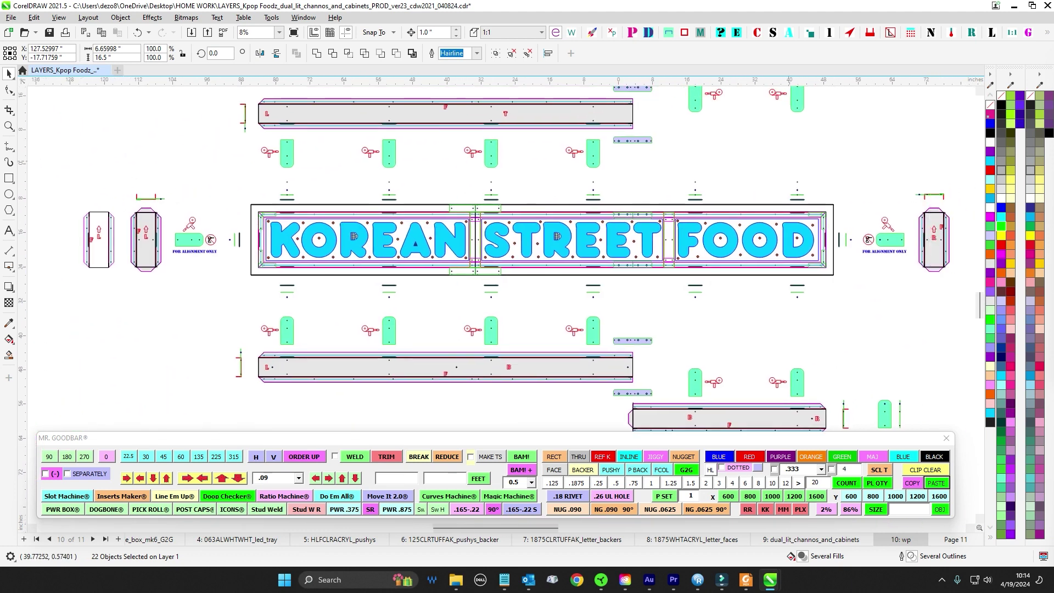
{"action": "scroll", "coordinate": [760, 163], "scroll_direction": "up", "scroll_amount": 1}
{"action": "left_click_drag", "start_coordinate": [677, 174], "coordinate": [704, 195]}
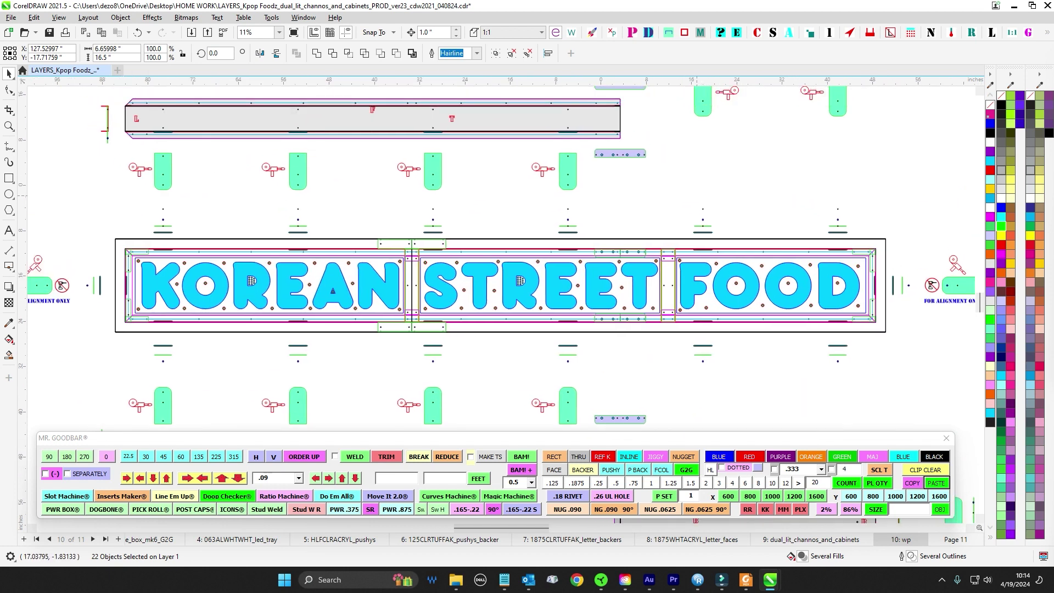
{"action": "key", "text": "ctrl+s"}
Slide the side section's blue front frame 4 inches outward from the cabinet body
{"action": "scroll", "coordinate": [673, 142], "scroll_direction": "down", "scroll_amount": 5}
{"action": "left_click_drag", "start_coordinate": [697, 154], "coordinate": [589, 146]}
{"action": "scroll", "coordinate": [685, 165], "scroll_direction": "up", "scroll_amount": 3}
{"action": "left_click_drag", "start_coordinate": [812, 263], "coordinate": [433, 254]}
{"action": "scroll", "coordinate": [653, 186], "scroll_direction": "up", "scroll_amount": 1}
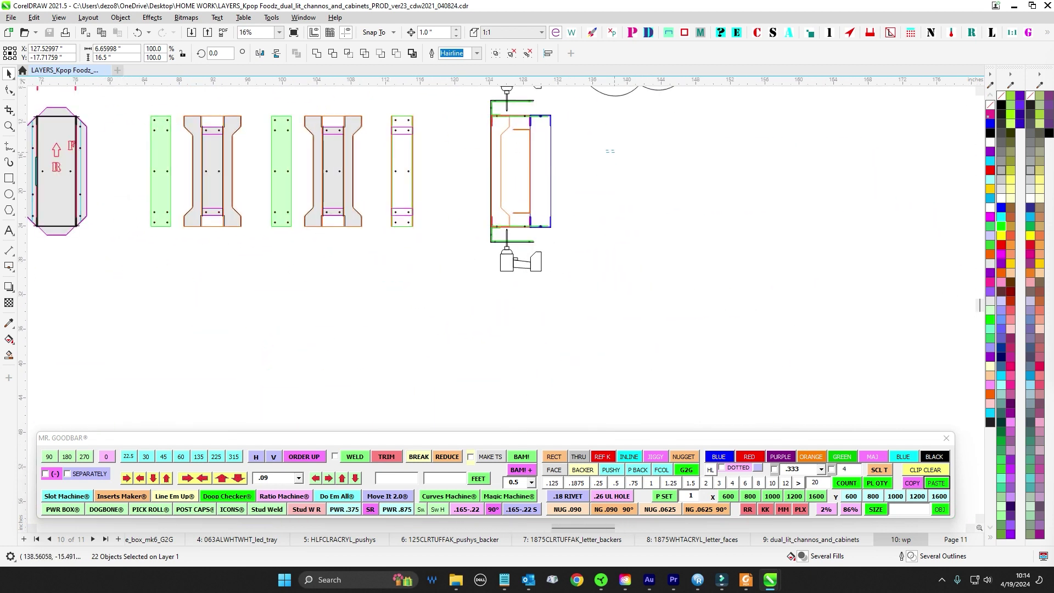
{"action": "left_click", "coordinate": [653, 186]}
{"action": "scroll", "coordinate": [540, 124], "scroll_direction": "up", "scroll_amount": 2}
{"action": "scroll", "coordinate": [540, 124], "scroll_direction": "down", "scroll_amount": 1}
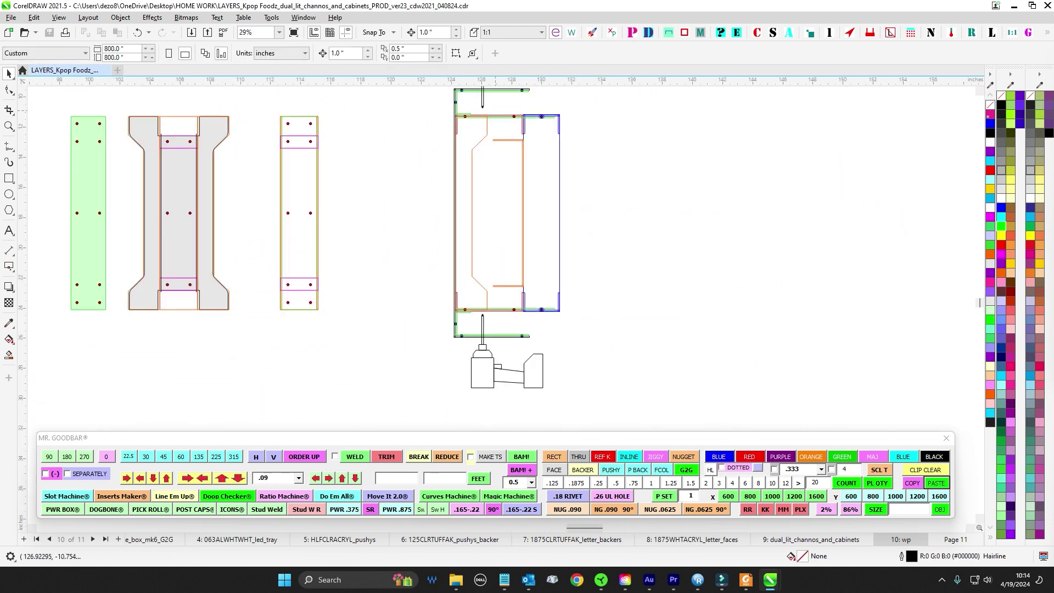
{"action": "key", "text": "Right"}
{"action": "key", "text": "Right"}
{"action": "key", "text": "Right"}
{"action": "key", "text": "Right"}
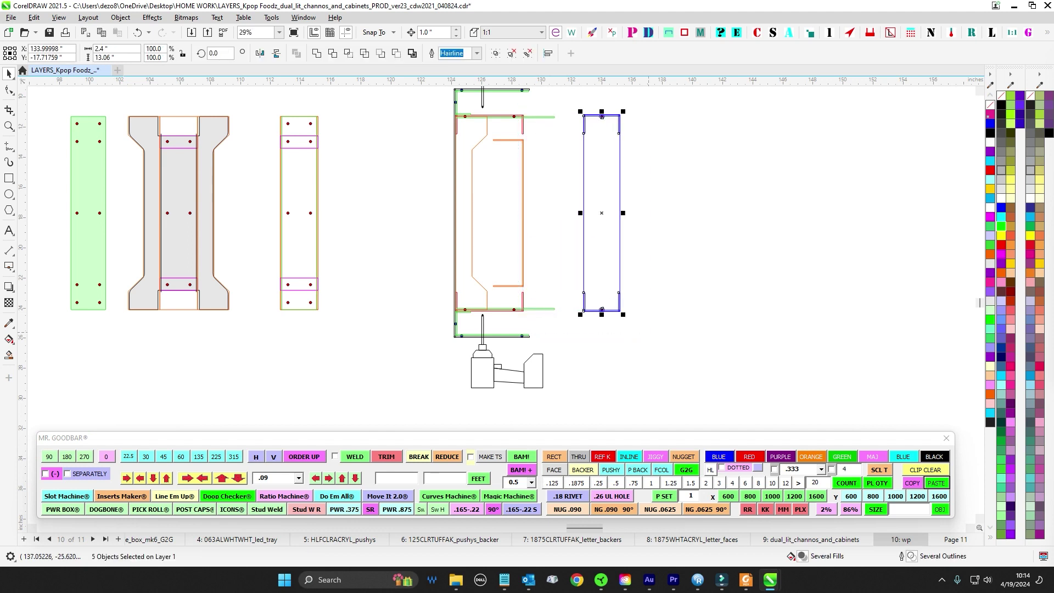
Move the blue front frame 4 inches back against the cabinet body and deselect it
{"action": "key", "text": "Left"}
{"action": "key", "text": "Left"}
{"action": "key", "text": "Left"}
{"action": "key", "text": "Left"}
{"action": "left_click", "coordinate": [708, 239]}
Examine the splice panels and side section again in relation to the full KOREAN STREET FOOD cabinet front
{"action": "scroll", "coordinate": [702, 237], "scroll_direction": "down", "scroll_amount": 1}
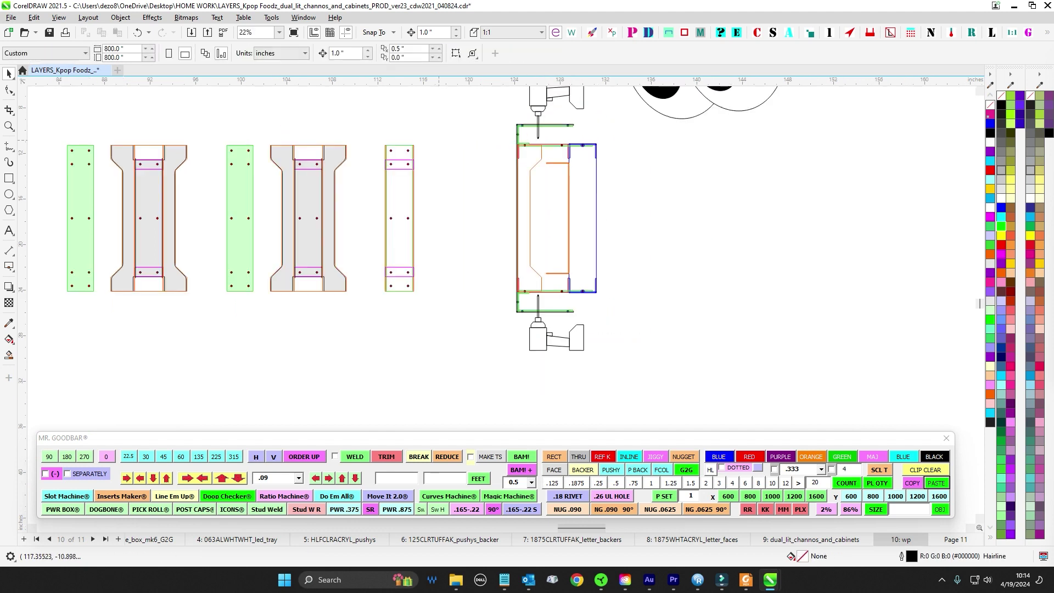
{"action": "left_click_drag", "start_coordinate": [439, 137], "coordinate": [606, 181]}
{"action": "scroll", "coordinate": [606, 181], "scroll_direction": "down", "scroll_amount": 2}
{"action": "scroll", "coordinate": [606, 180], "scroll_direction": "down", "scroll_amount": 1}
{"action": "left_click_drag", "start_coordinate": [497, 165], "coordinate": [772, 202]}
{"action": "scroll", "coordinate": [558, 183], "scroll_direction": "up", "scroll_amount": 1}
{"action": "left_click_drag", "start_coordinate": [558, 184], "coordinate": [701, 173]}
{"action": "scroll", "coordinate": [701, 173], "scroll_direction": "down", "scroll_amount": 2}
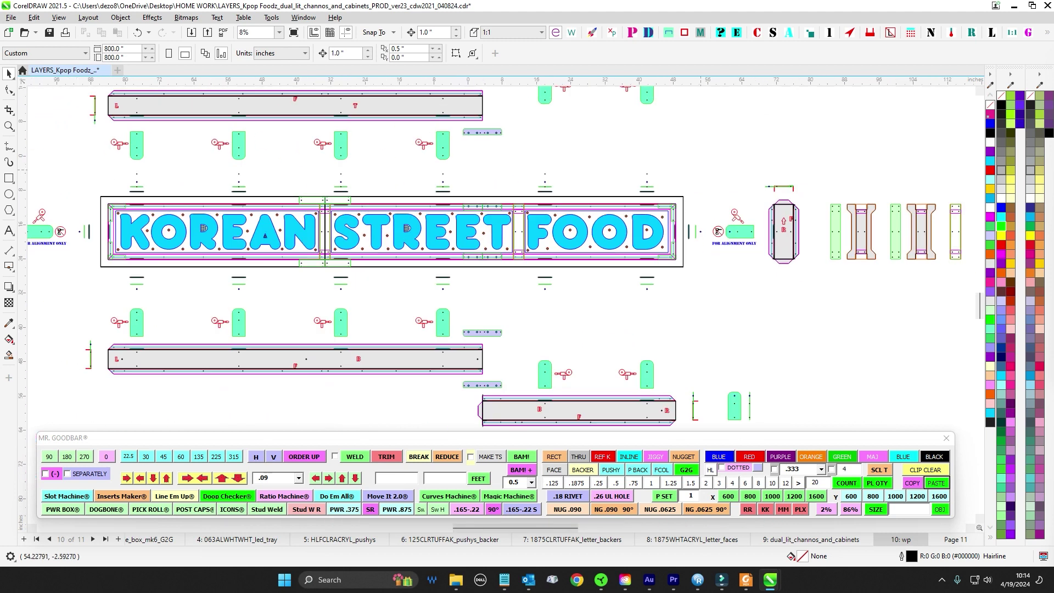
Mark out the assembled cabinet front within the exploded layout, and clear the selection
{"action": "scroll", "coordinate": [499, 253], "scroll_direction": "left", "scroll_amount": 2}
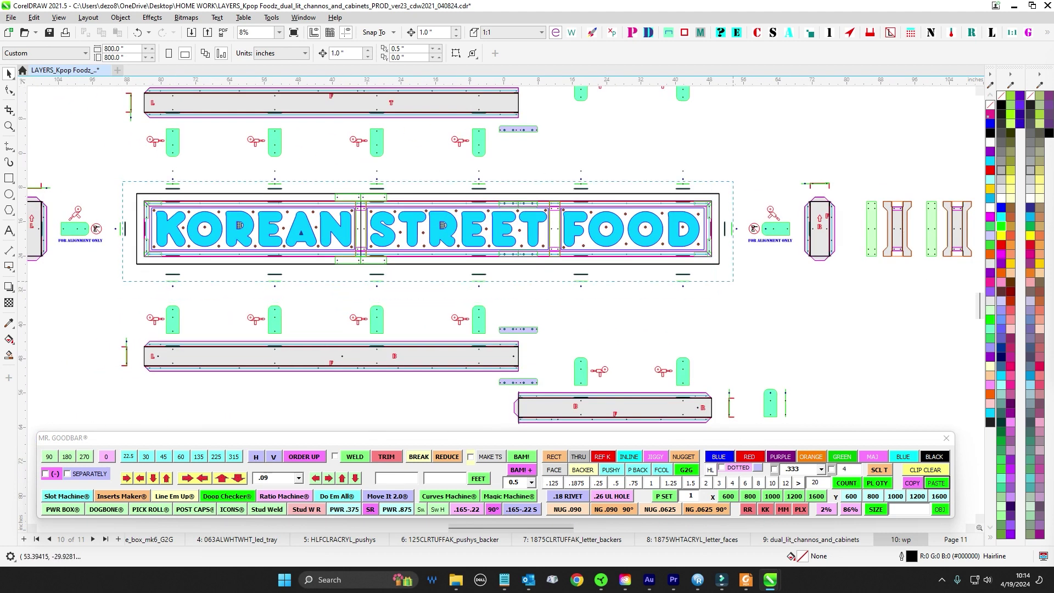
{"action": "scroll", "coordinate": [732, 279], "scroll_direction": "right", "scroll_amount": 4}
{"action": "scroll", "coordinate": [732, 279], "scroll_direction": "down", "scroll_amount": 1}
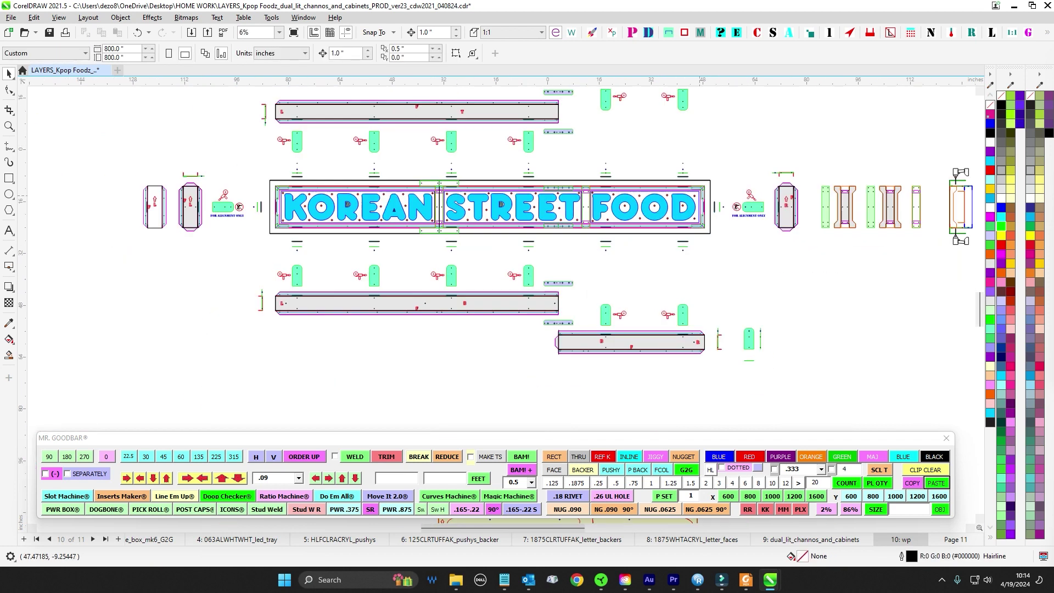
{"action": "left_click_drag", "start_coordinate": [253, 169], "coordinate": [730, 245]}
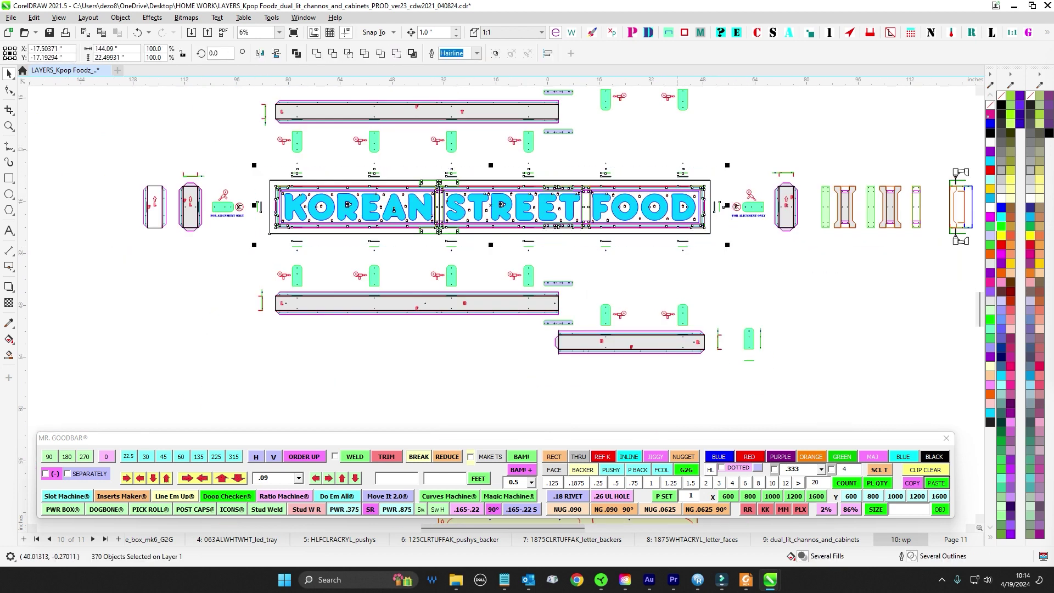
{"action": "scroll", "coordinate": [678, 150], "scroll_direction": "up", "scroll_amount": 1}
{"action": "key", "text": "Escape"}
{"action": "scroll", "coordinate": [680, 159], "scroll_direction": "left", "scroll_amount": 3}
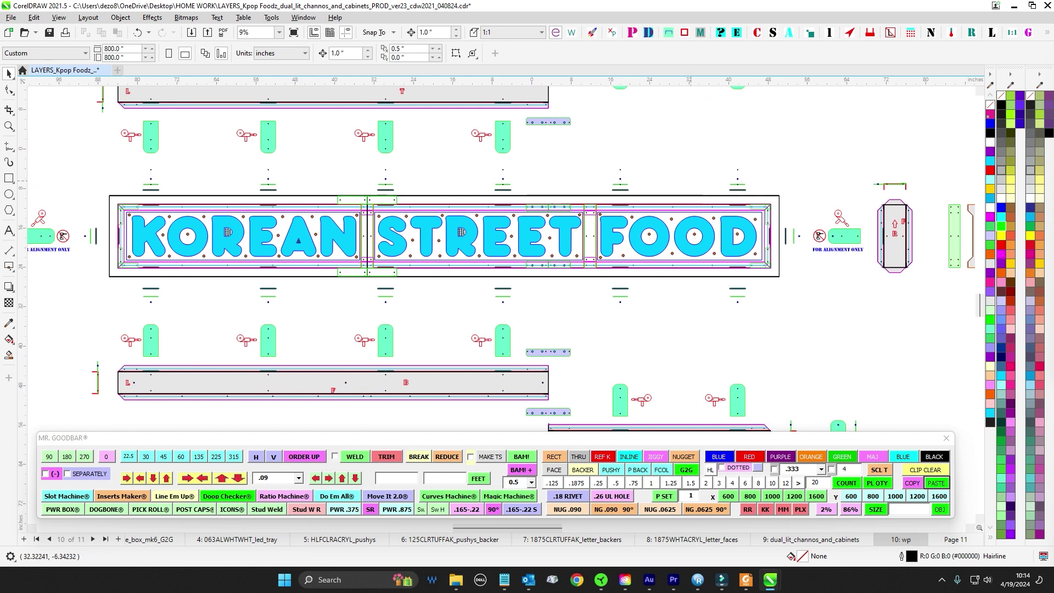
Review the complete exploded layout of the cabinet, from the end panels to the side section
{"action": "scroll", "coordinate": [467, 192], "scroll_direction": "down", "scroll_amount": 3}
{"action": "mouse_move", "coordinate": [706, 138]}
{"action": "left_mouse_down"}
{"action": "mouse_move", "coordinate": [719, 162]}
{"action": "mouse_move", "coordinate": [684, 195]}
{"action": "left_mouse_up"}
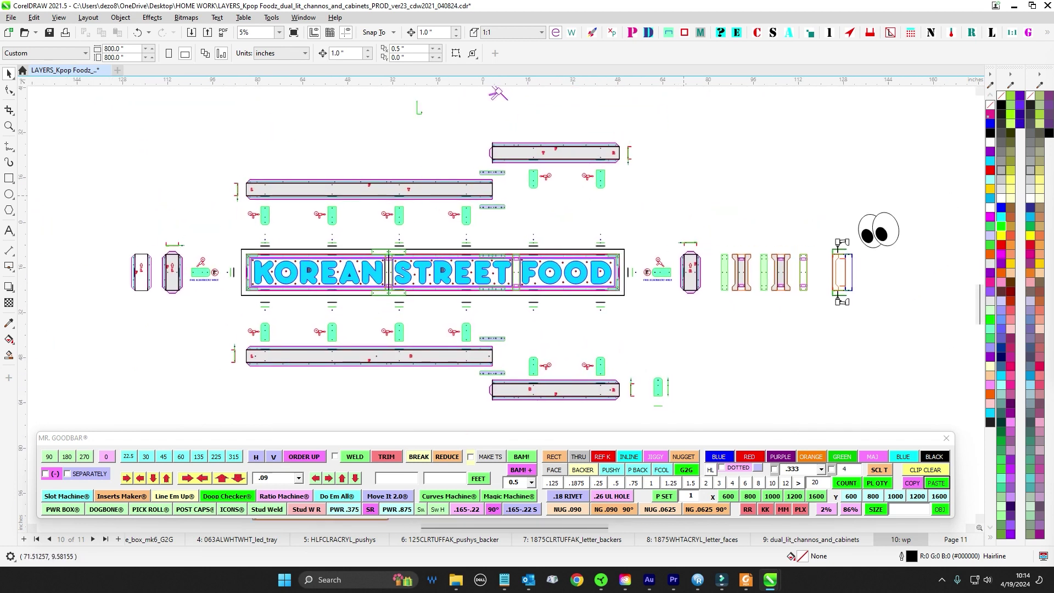
{"action": "scroll", "coordinate": [600, 120], "scroll_direction": "up", "scroll_amount": 4}
{"action": "scroll", "coordinate": [606, 143], "scroll_direction": "down", "scroll_amount": 6}
{"action": "scroll", "coordinate": [657, 238], "scroll_direction": "up", "scroll_amount": 1}
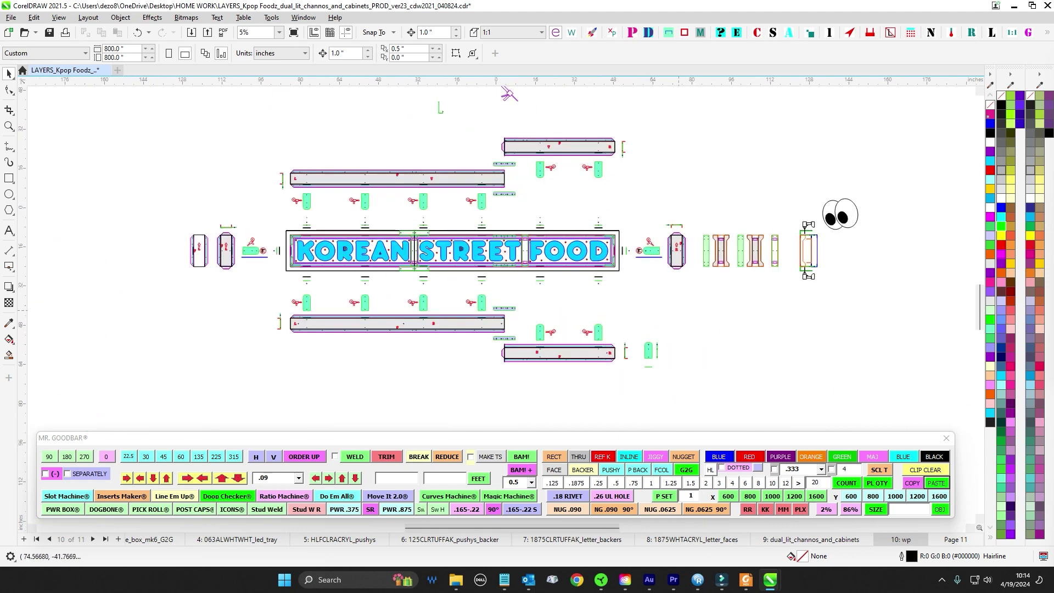
Examine the end panel, splice panels and side section in relation to the full exploded cabinet layout
{"action": "left_click_drag", "start_coordinate": [679, 309], "coordinate": [675, 260]}
{"action": "scroll", "coordinate": [812, 204], "scroll_direction": "up", "scroll_amount": 3}
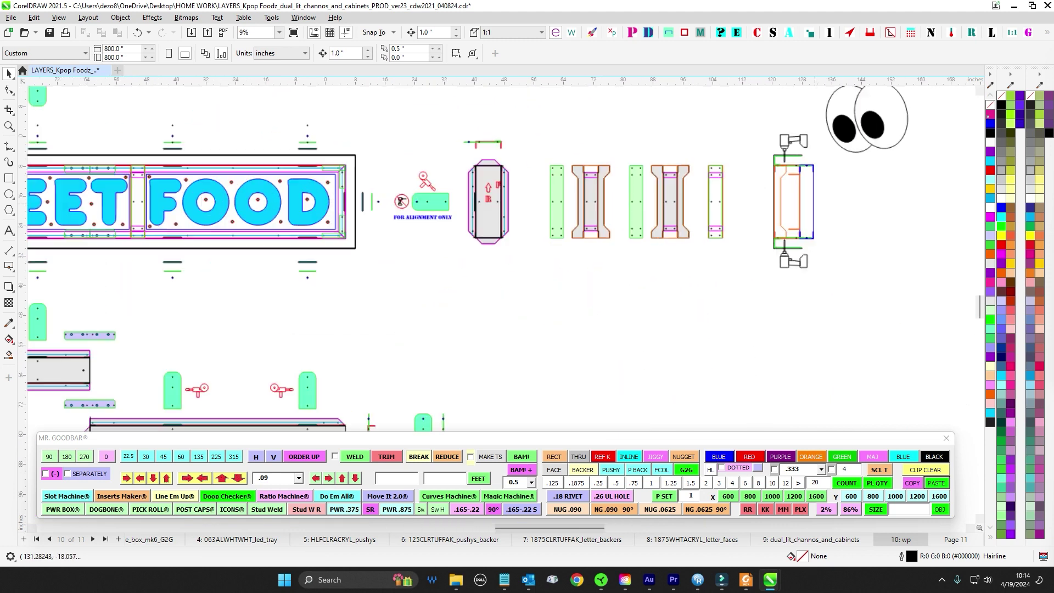
{"action": "left_click_drag", "start_coordinate": [663, 315], "coordinate": [823, 313]}
{"action": "scroll", "coordinate": [823, 314], "scroll_direction": "down", "scroll_amount": 3}
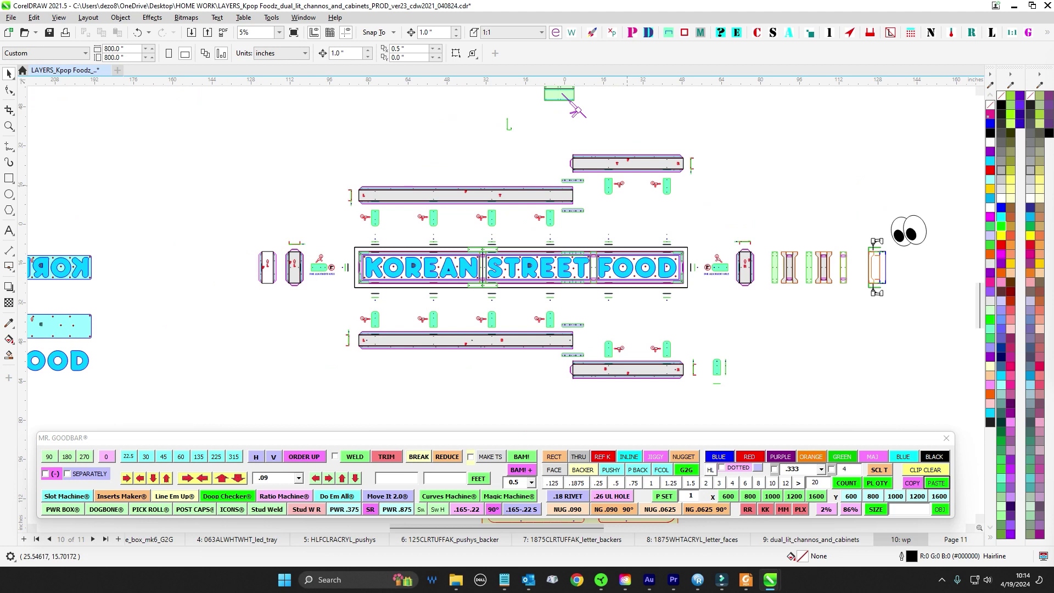
{"action": "scroll", "coordinate": [627, 181], "scroll_direction": "up", "scroll_amount": 5}
{"action": "left_click_drag", "start_coordinate": [565, 218], "coordinate": [657, 212]}
{"action": "scroll", "coordinate": [657, 212], "scroll_direction": "down", "scroll_amount": 1}
{"action": "left_click_drag", "start_coordinate": [788, 167], "coordinate": [823, 229]}
{"action": "left_click_drag", "start_coordinate": [654, 283], "coordinate": [781, 216]}
Mark out the area around the splice plate and fourth mounting tab above the cabinet front, and clear the selection
{"action": "left_click_drag", "start_coordinate": [602, 188], "coordinate": [703, 264]}
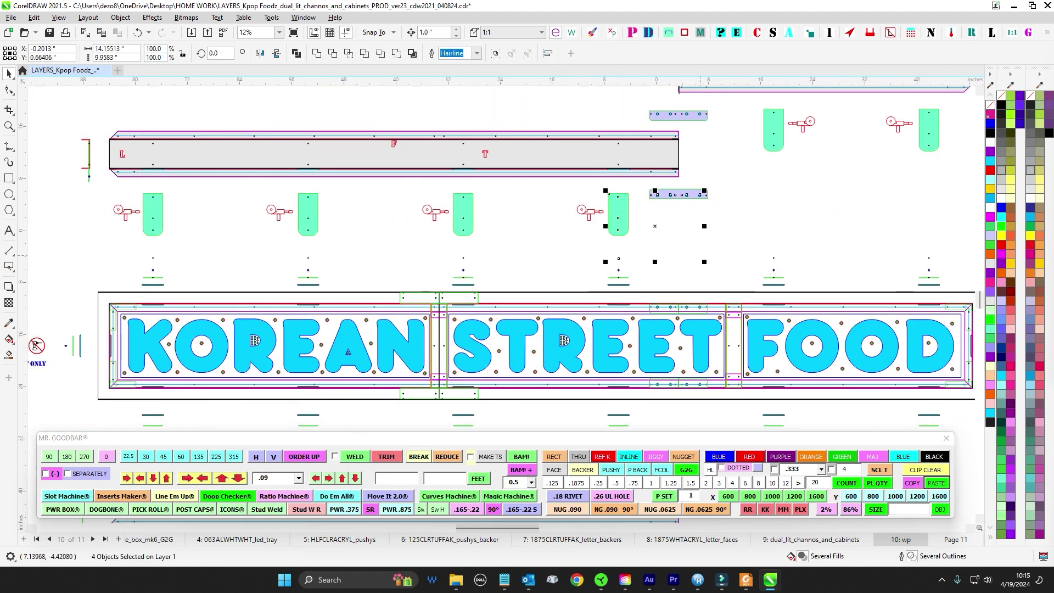
{"action": "scroll", "coordinate": [170, 152], "scroll_direction": "up", "scroll_amount": 2}
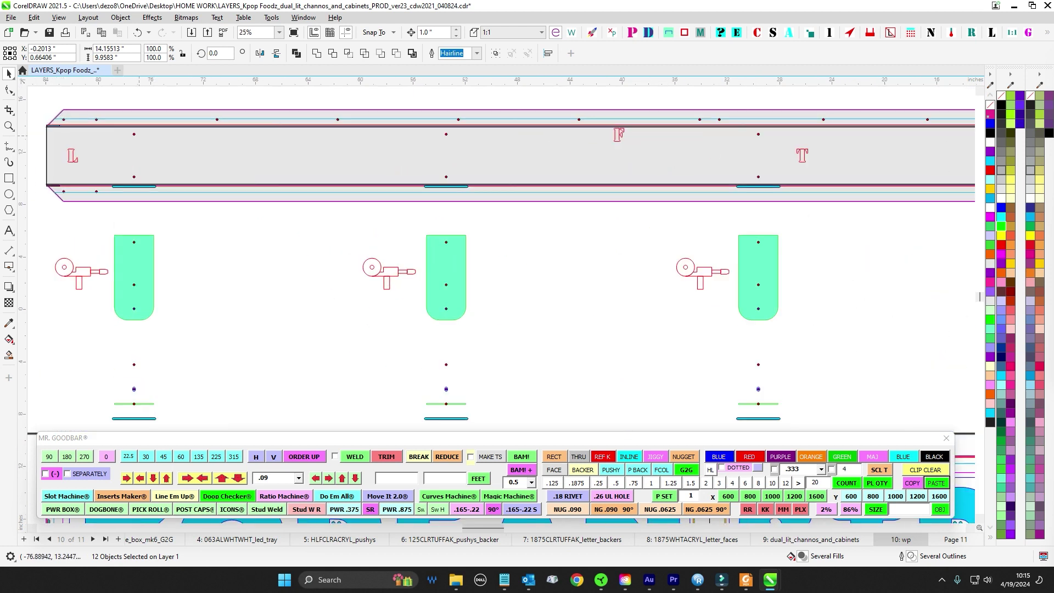
{"action": "scroll", "coordinate": [366, 148], "scroll_direction": "down", "scroll_amount": 3}
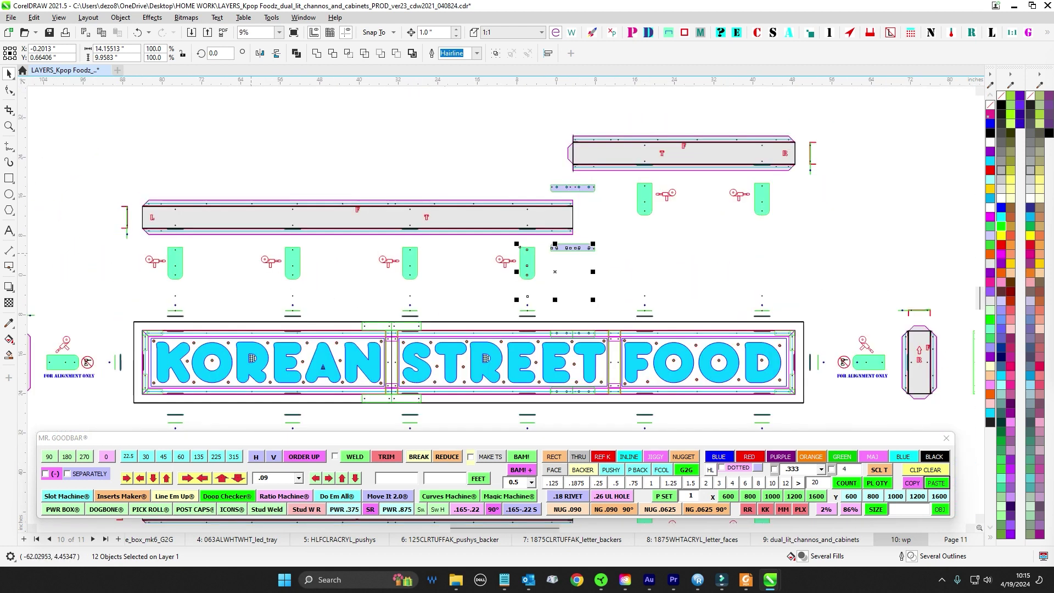
{"action": "key", "text": "Escape"}
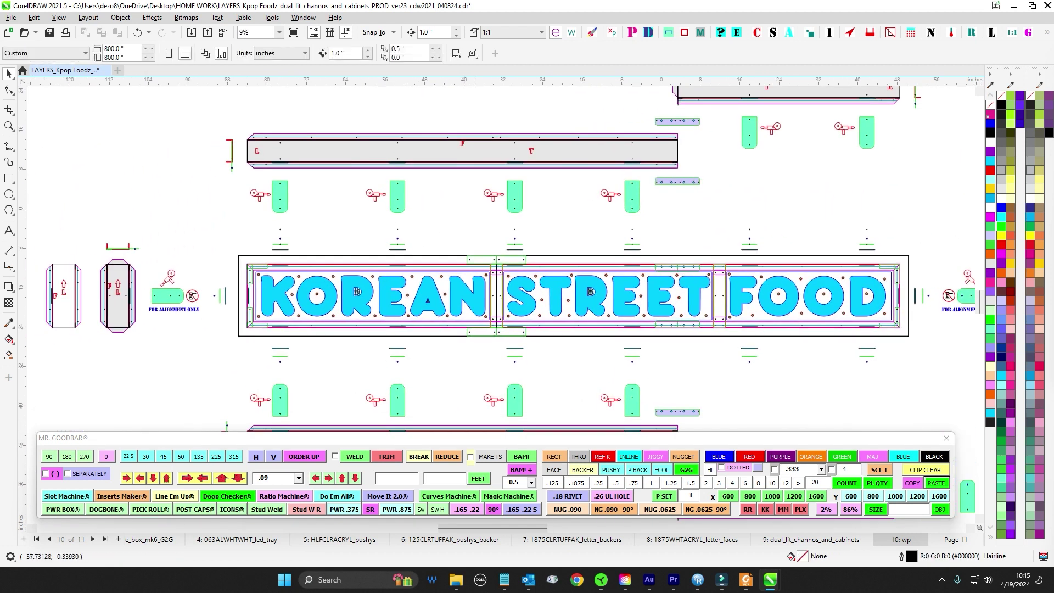
Examine the KOREAN STREET FOOD front together with its lower return panels and mounting tabs
{"action": "scroll", "coordinate": [251, 138], "scroll_direction": "up", "scroll_amount": 3}
{"action": "scroll", "coordinate": [451, 194], "scroll_direction": "down", "scroll_amount": 3}
{"action": "mouse_move", "coordinate": [541, 337]}
{"action": "left_mouse_down"}
{"action": "mouse_move", "coordinate": [248, 253]}
{"action": "mouse_move", "coordinate": [260, 254]}
{"action": "left_mouse_up"}
{"action": "left_click_drag", "start_coordinate": [653, 288], "coordinate": [544, 267]}
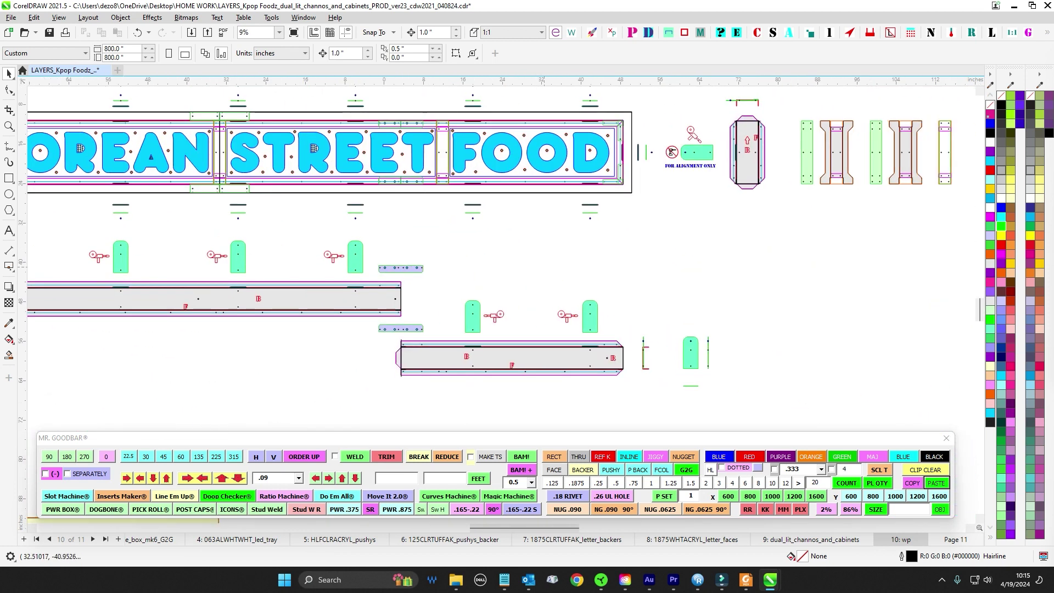
{"action": "scroll", "coordinate": [537, 309], "scroll_direction": "down", "scroll_amount": 1}
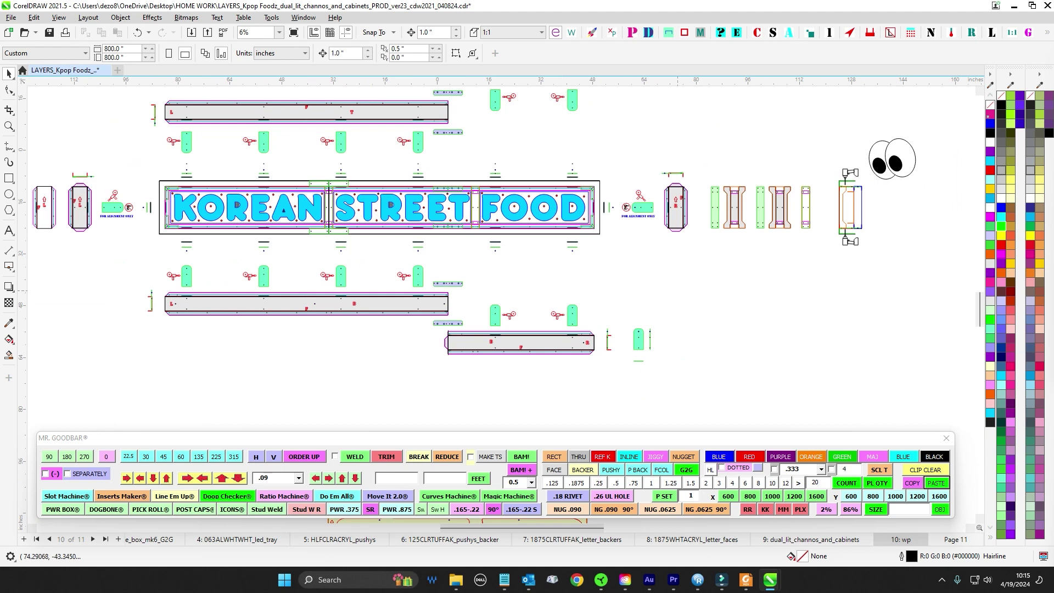
{"action": "scroll", "coordinate": [308, 177], "scroll_direction": "up", "scroll_amount": 2}
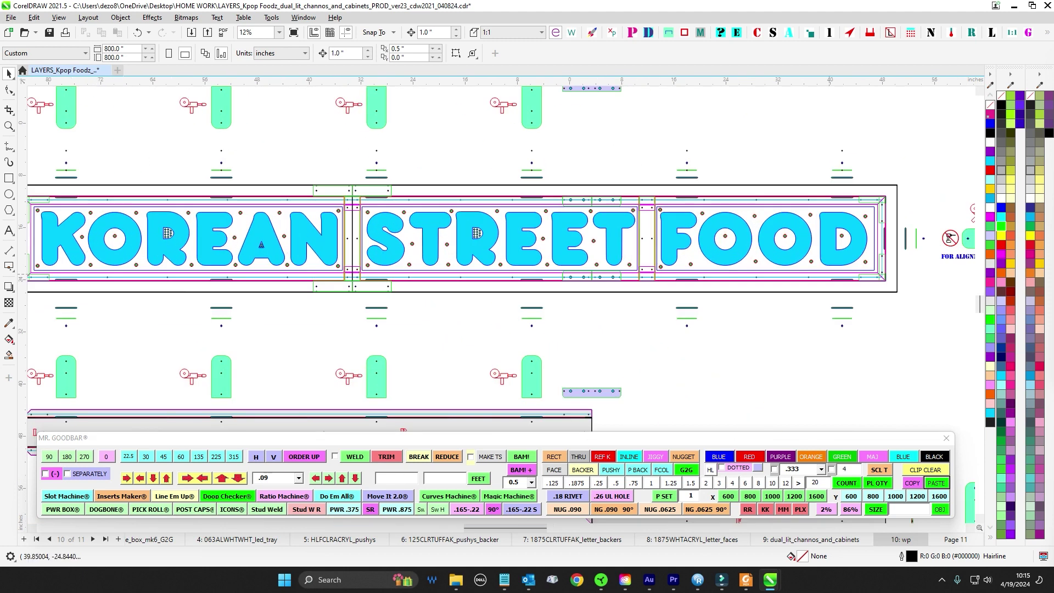
{"action": "scroll", "coordinate": [493, 222], "scroll_direction": "down", "scroll_amount": 2}
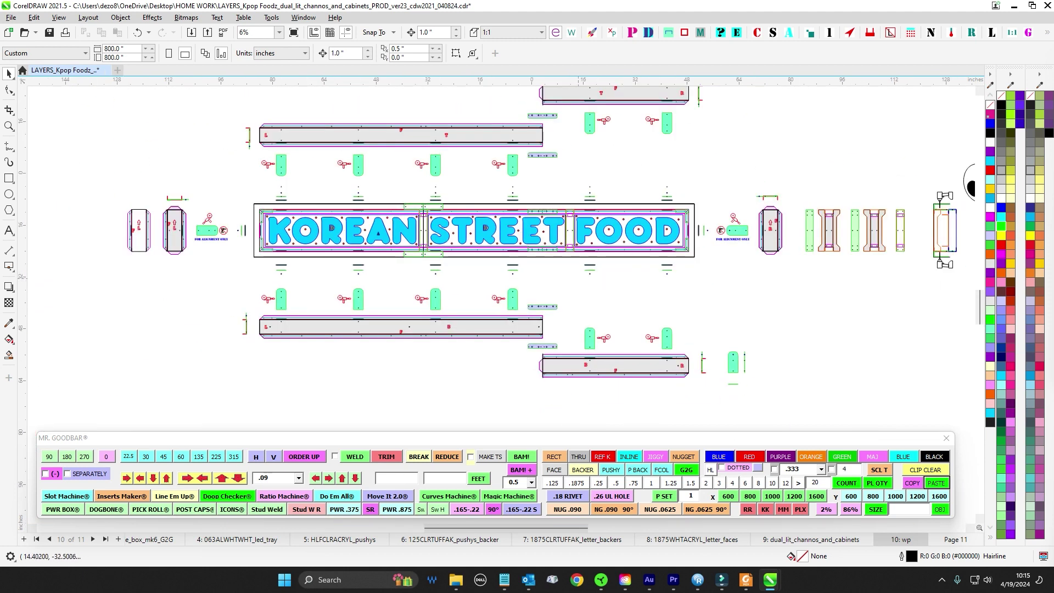
Examine the cross-sections beside the reversed KOREAN and STREET FOOD cabinet halves
{"action": "left_click_drag", "start_coordinate": [576, 107], "coordinate": [531, 427]}
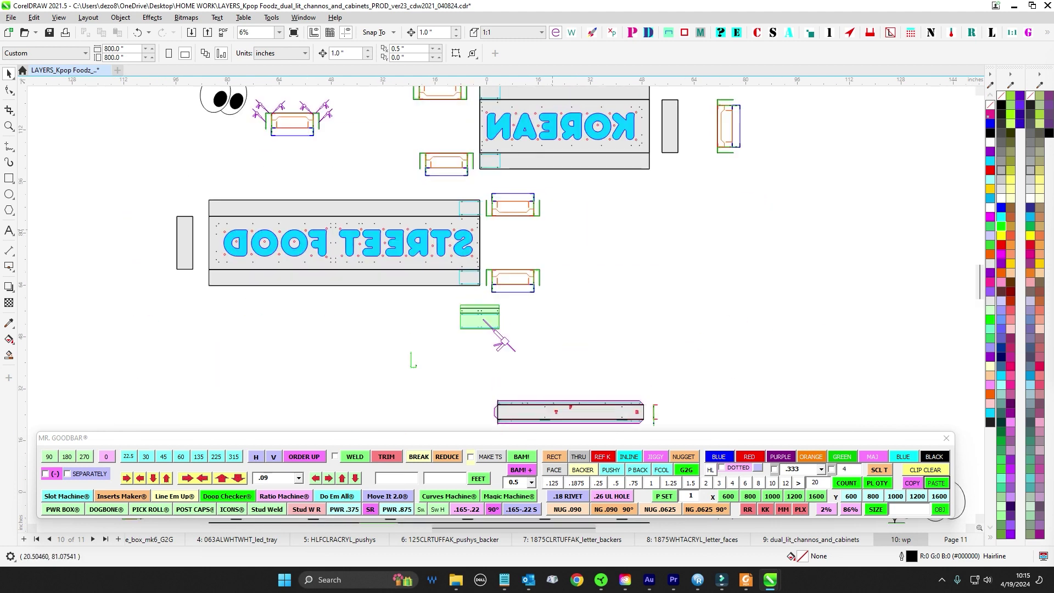
{"action": "scroll", "coordinate": [461, 152], "scroll_direction": "up", "scroll_amount": 3}
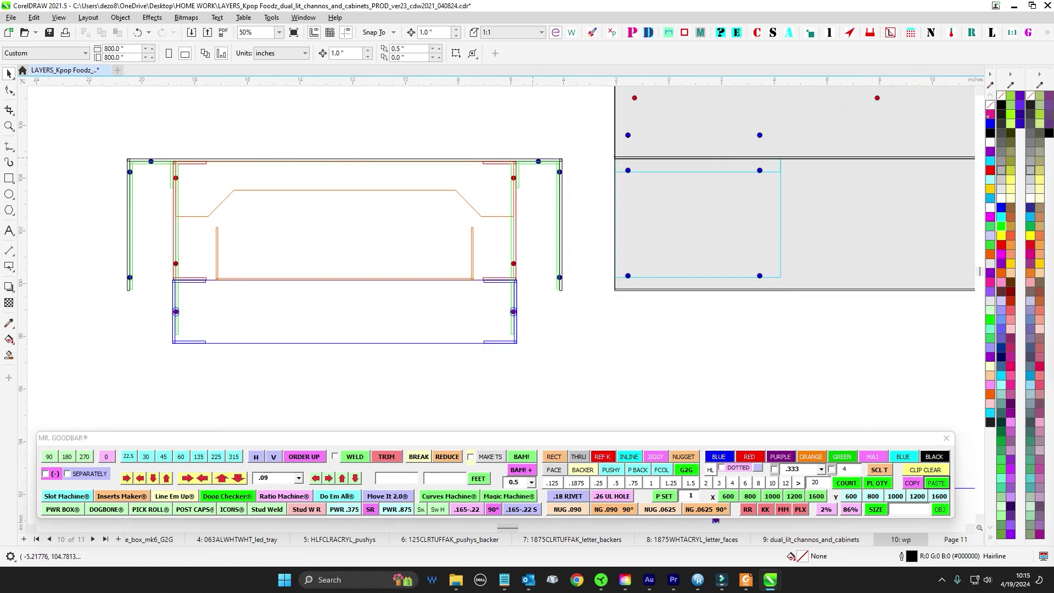
{"action": "scroll", "coordinate": [493, 176], "scroll_direction": "down", "scroll_amount": 5}
{"action": "scroll", "coordinate": [534, 409], "scroll_direction": "up", "scroll_amount": 1}
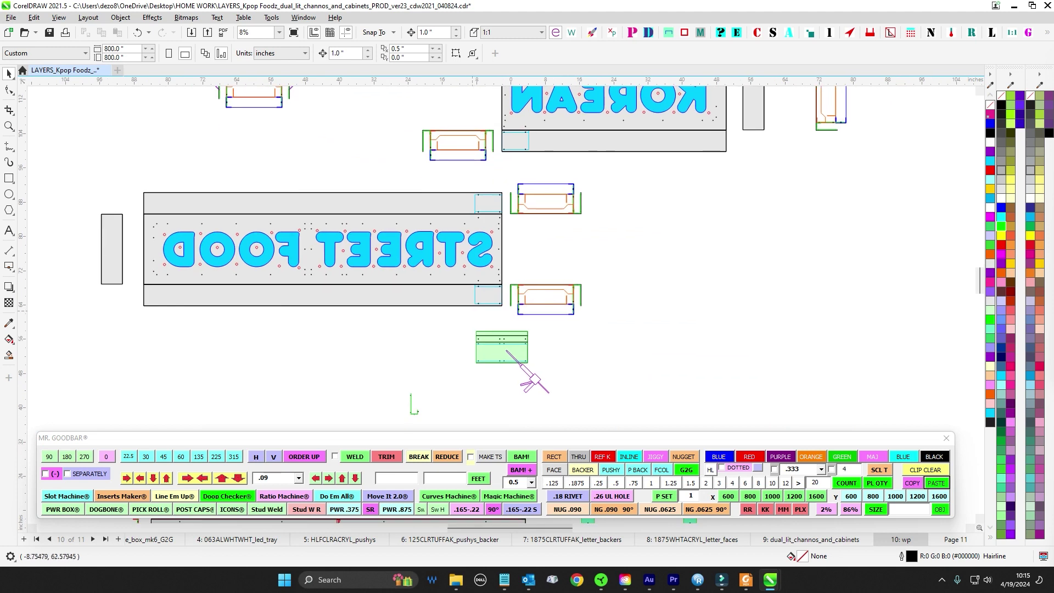
Select the green splice bracket below the reversed STREET FOOD half and compare it with the joint between both halves
{"action": "left_click_drag", "start_coordinate": [462, 322], "coordinate": [548, 381]}
{"action": "left_click_drag", "start_coordinate": [515, 87], "coordinate": [489, 256]}
{"action": "scroll", "coordinate": [559, 285], "scroll_direction": "down", "scroll_amount": 1}
{"action": "left_click_drag", "start_coordinate": [560, 285], "coordinate": [504, 197]}
{"action": "scroll", "coordinate": [502, 181], "scroll_direction": "up", "scroll_amount": 1}
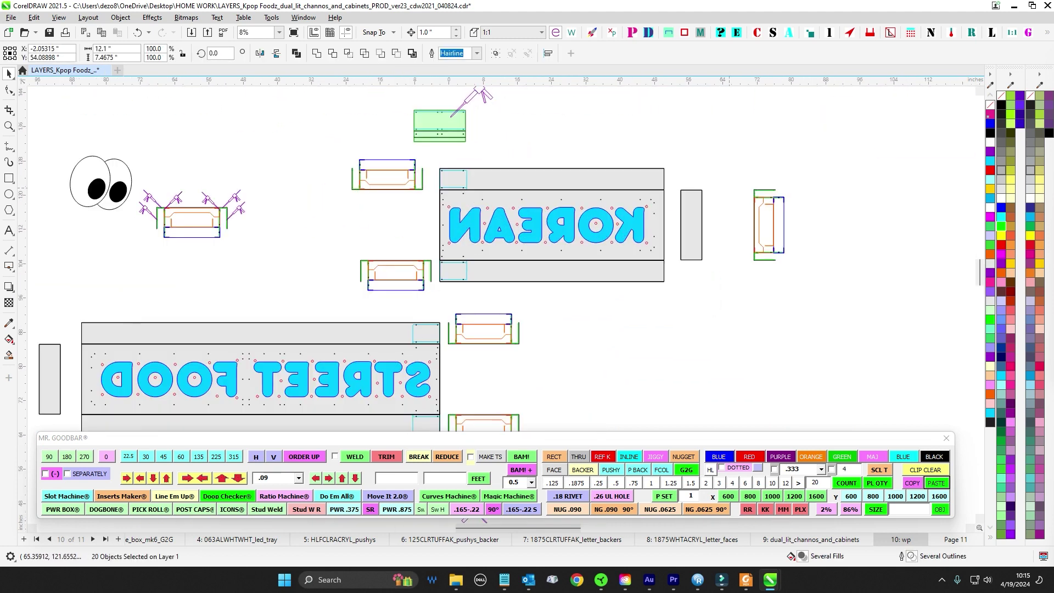
{"action": "scroll", "coordinate": [666, 200], "scroll_direction": "down", "scroll_amount": 1}
{"action": "left_click_drag", "start_coordinate": [666, 200], "coordinate": [672, 169]}
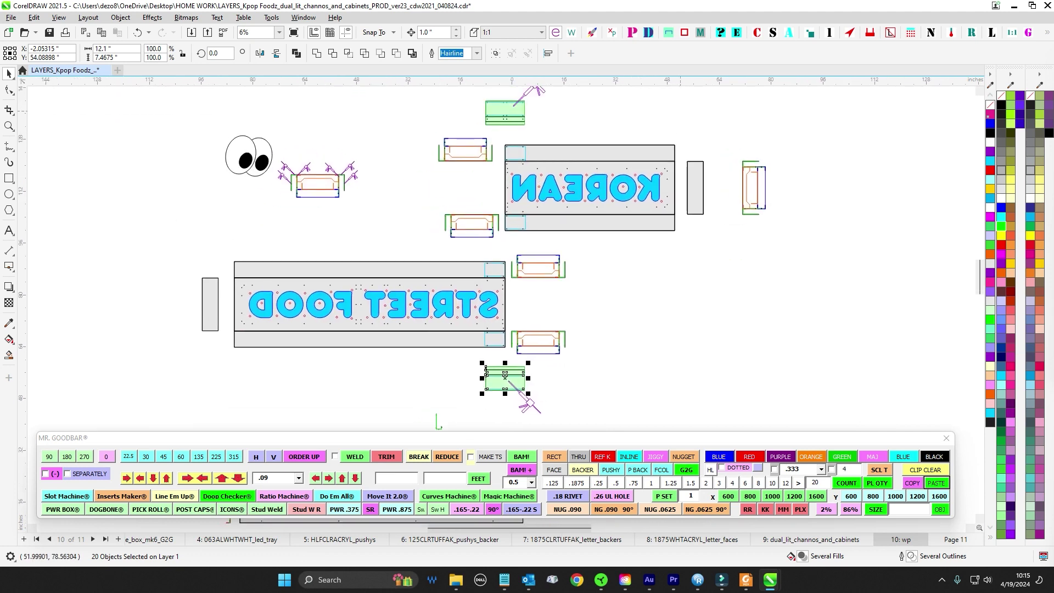
{"action": "scroll", "coordinate": [670, 170], "scroll_direction": "up", "scroll_amount": 3}
{"action": "scroll", "coordinate": [662, 206], "scroll_direction": "down", "scroll_amount": 2}
Examine the vertical splice joints between the words along the KOREAN STREET FOOD cabinet front
{"action": "left_click_drag", "start_coordinate": [660, 208], "coordinate": [870, 154]}
{"action": "left_click_drag", "start_coordinate": [768, 417], "coordinate": [598, 242]}
{"action": "scroll", "coordinate": [512, 237], "scroll_direction": "up", "scroll_amount": 3}
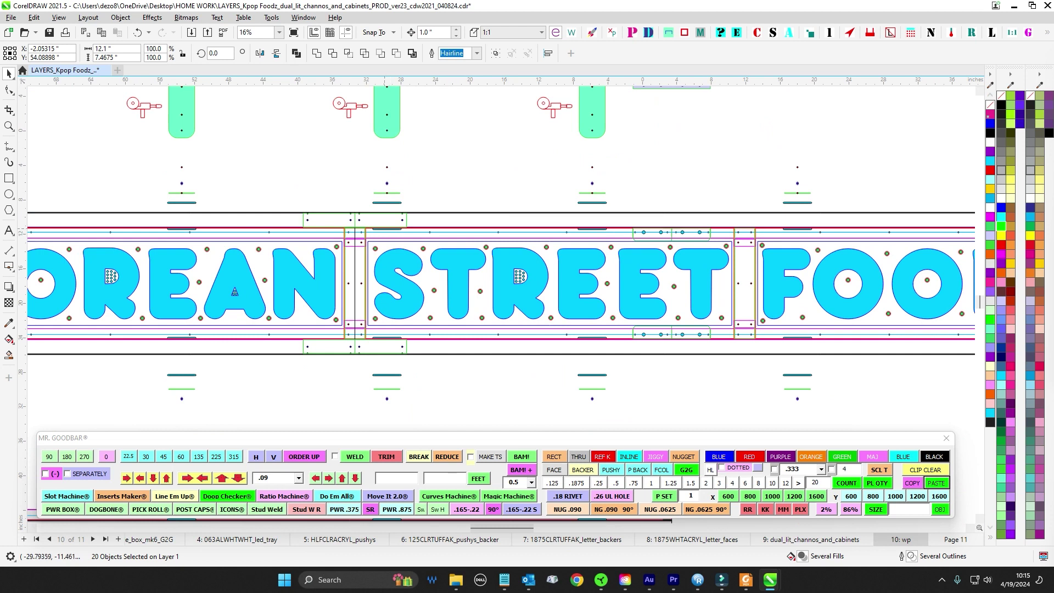
{"action": "left_click_drag", "start_coordinate": [796, 264], "coordinate": [581, 252]}
{"action": "scroll", "coordinate": [595, 253], "scroll_direction": "down", "scroll_amount": 1}
{"action": "left_click_drag", "start_coordinate": [922, 236], "coordinate": [672, 222]}
{"action": "scroll", "coordinate": [751, 221], "scroll_direction": "down", "scroll_amount": 1}
{"action": "scroll", "coordinate": [763, 245], "scroll_direction": "up", "scroll_amount": 1}
{"action": "left_click_drag", "start_coordinate": [596, 235], "coordinate": [781, 246]}
{"action": "scroll", "coordinate": [318, 257], "scroll_direction": "up", "scroll_amount": 1}
{"action": "left_click_drag", "start_coordinate": [359, 257], "coordinate": [538, 236]}
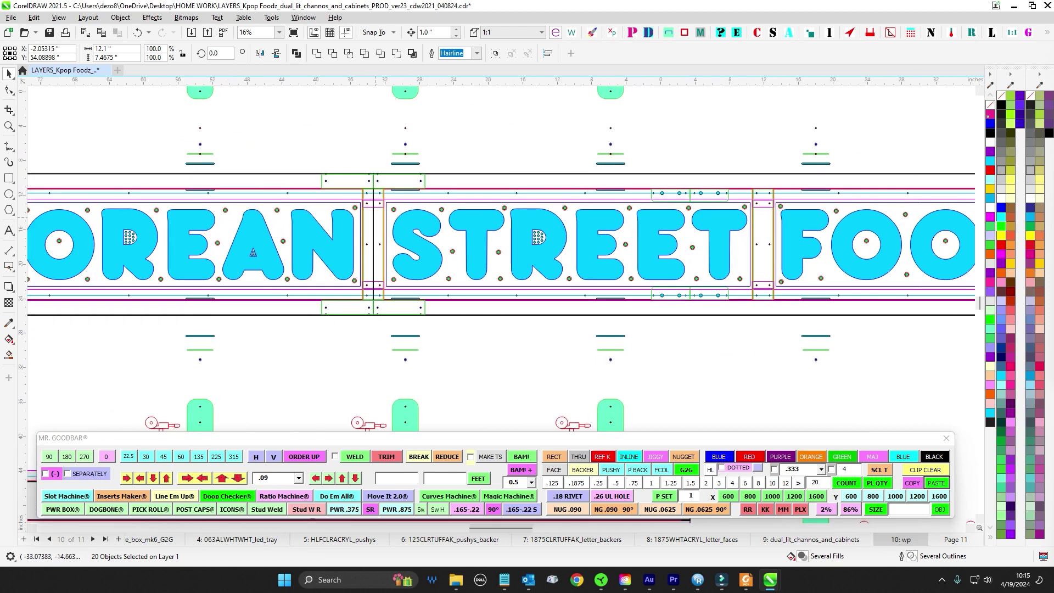
{"action": "scroll", "coordinate": [407, 159], "scroll_direction": "down", "scroll_amount": 1}
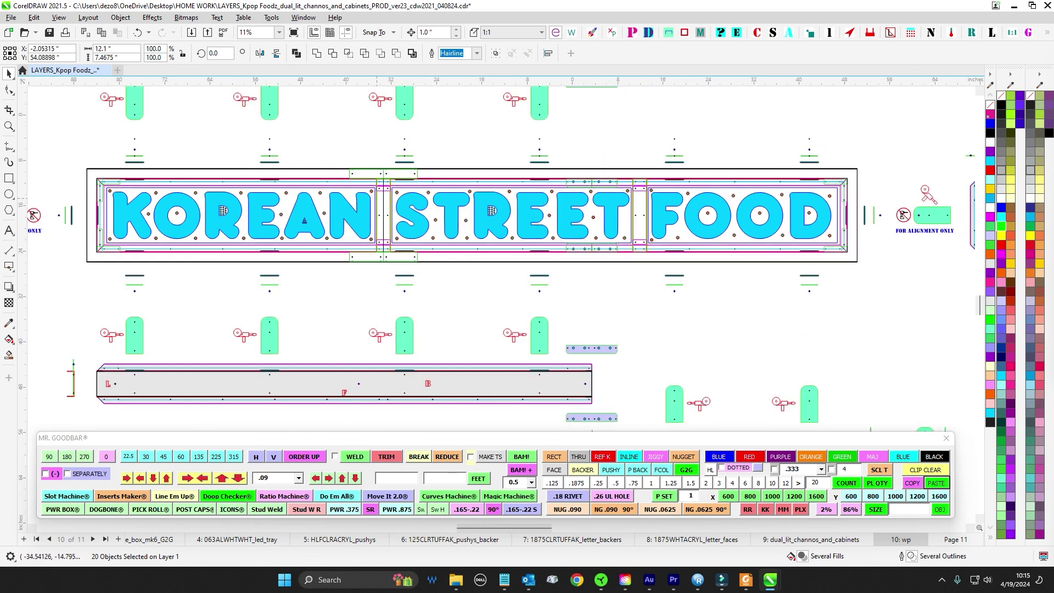
Review the upper return panels with their splice plates and mounting tabs in the exploded layout
{"action": "scroll", "coordinate": [377, 198], "scroll_direction": "down", "scroll_amount": 1}
{"action": "left_click_drag", "start_coordinate": [623, 109], "coordinate": [621, 159]}
{"action": "scroll", "coordinate": [636, 128], "scroll_direction": "up", "scroll_amount": 1}
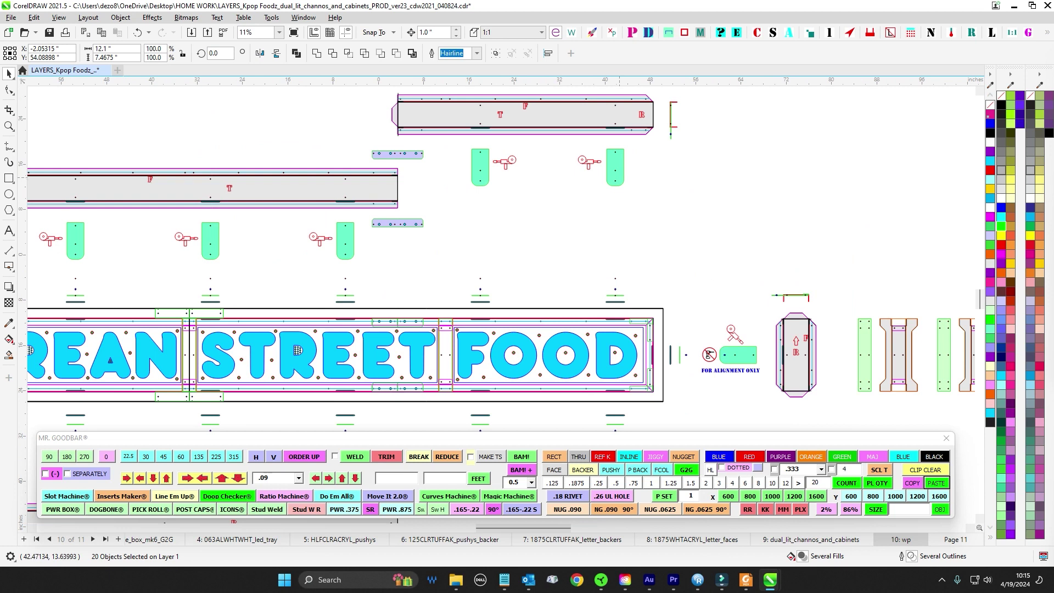
{"action": "scroll", "coordinate": [670, 192], "scroll_direction": "down", "scroll_amount": 1}
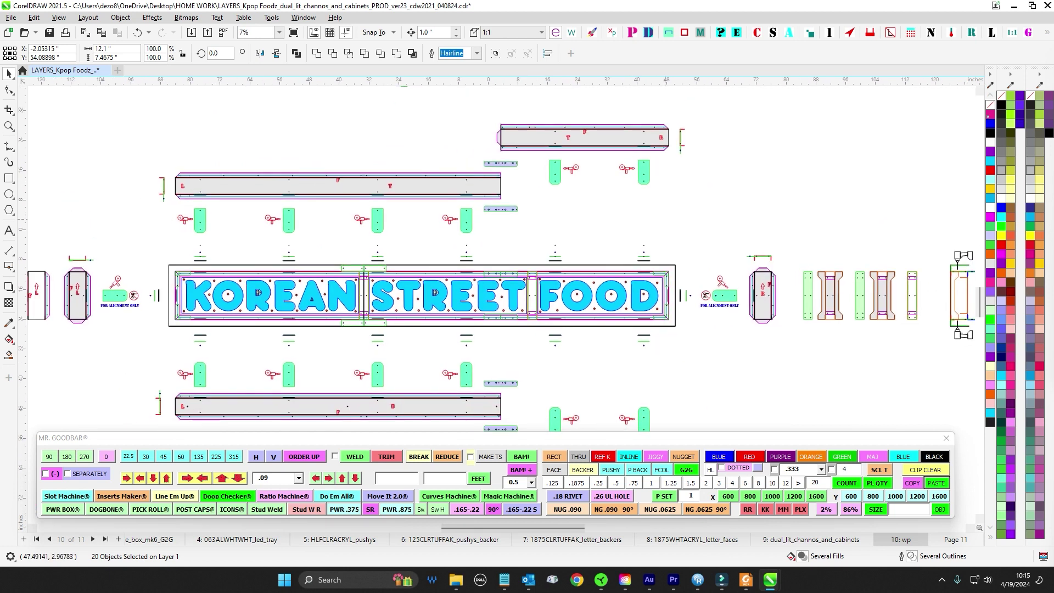
{"action": "scroll", "coordinate": [689, 372], "scroll_direction": "up", "scroll_amount": 1}
Select the slotted hole in the alignment-only tab beside FOOD, clear that selection, and select the tab itself
{"action": "scroll", "coordinate": [783, 264], "scroll_direction": "up", "scroll_amount": 3}
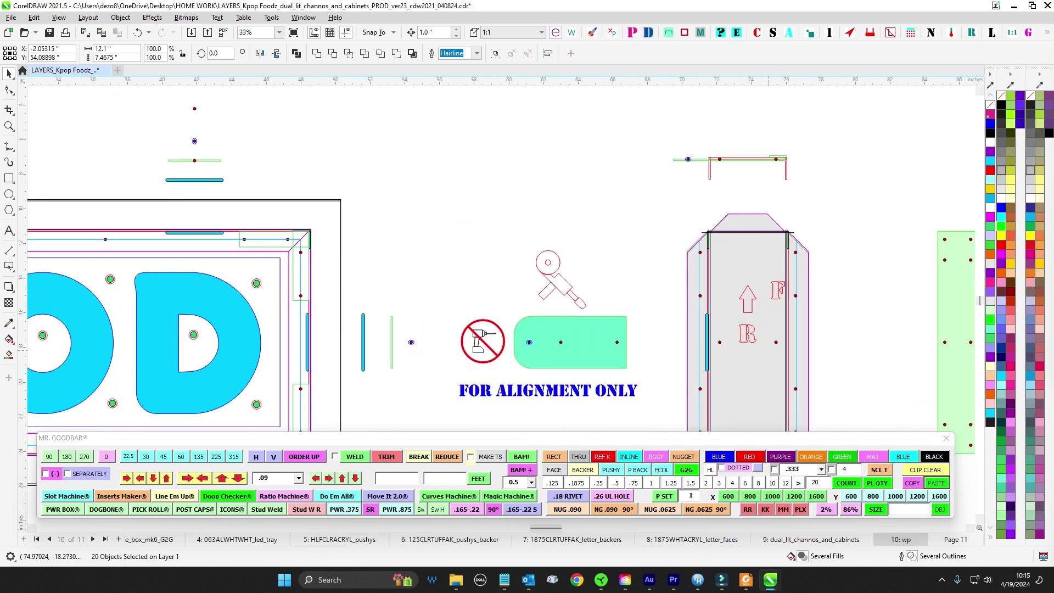
{"action": "scroll", "coordinate": [529, 342], "scroll_direction": "up", "scroll_amount": 2}
{"action": "left_click", "coordinate": [528, 342]}
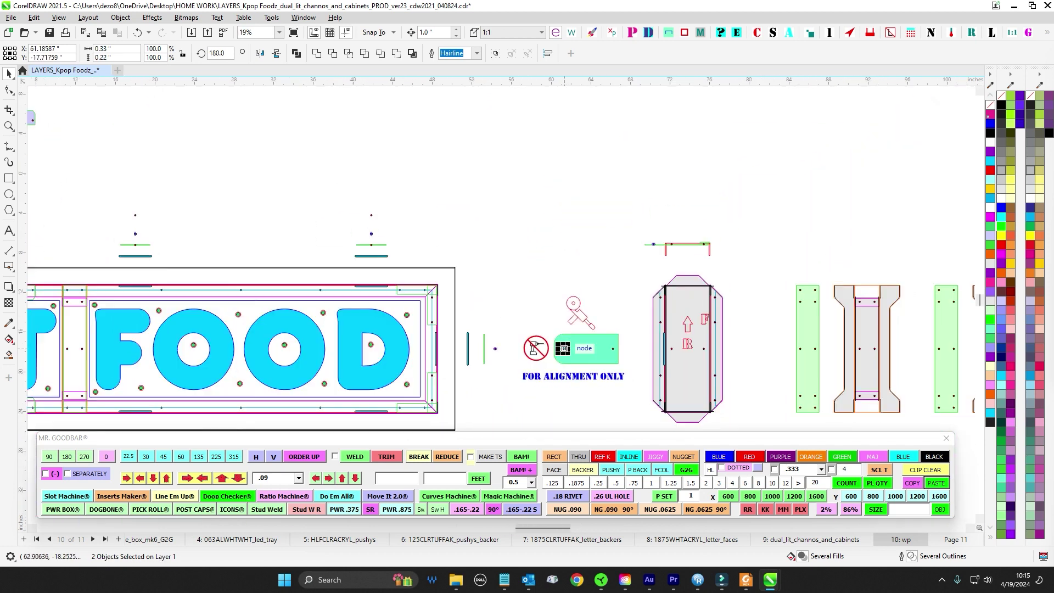
{"action": "scroll", "coordinate": [604, 242], "scroll_direction": "down", "scroll_amount": 3}
{"action": "scroll", "coordinate": [482, 262], "scroll_direction": "up", "scroll_amount": 3}
{"action": "left_click_drag", "start_coordinate": [790, 283], "coordinate": [416, 252]}
{"action": "key", "text": "Escape"}
{"action": "left_click", "coordinate": [468, 219]}
Examine the lower cabinet layout, including its corner, end panels, and weld-in-first and rivet-in-after parts
{"action": "scroll", "coordinate": [486, 257], "scroll_direction": "down", "scroll_amount": 3}
{"action": "scroll", "coordinate": [502, 265], "scroll_direction": "down", "scroll_amount": 2}
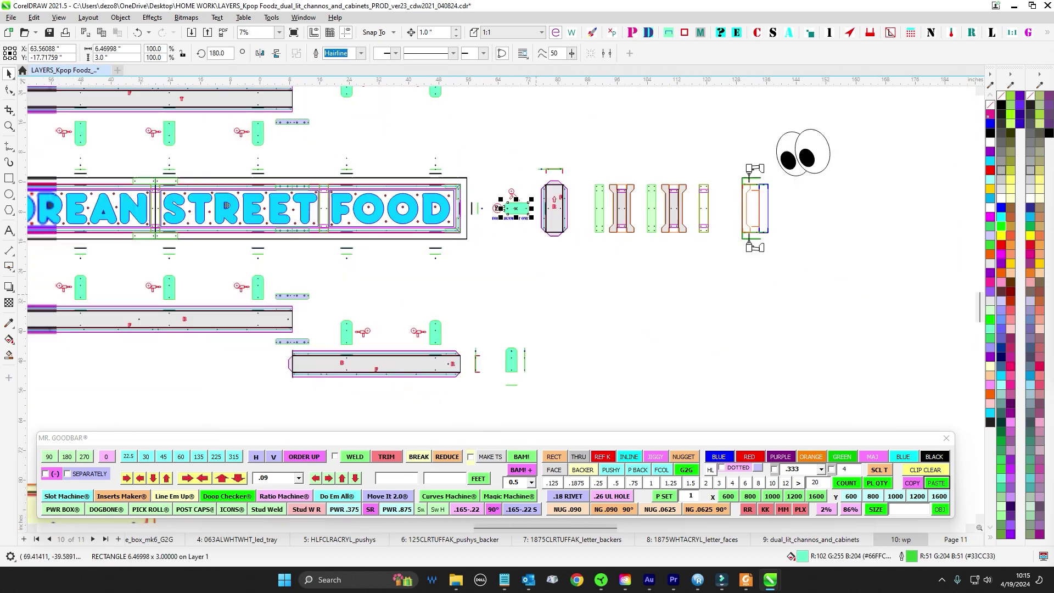
{"action": "scroll", "coordinate": [527, 264], "scroll_direction": "down", "scroll_amount": 5}
{"action": "scroll", "coordinate": [586, 226], "scroll_direction": "up", "scroll_amount": 1}
{"action": "scroll", "coordinate": [550, 364], "scroll_direction": "up", "scroll_amount": 5}
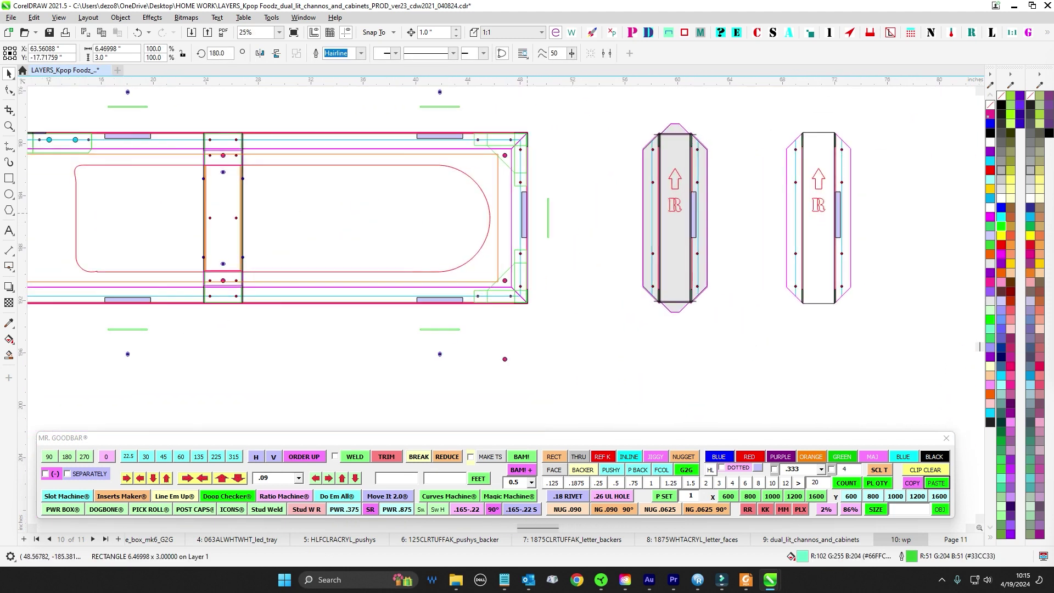
{"action": "scroll", "coordinate": [527, 234], "scroll_direction": "up", "scroll_amount": 3}
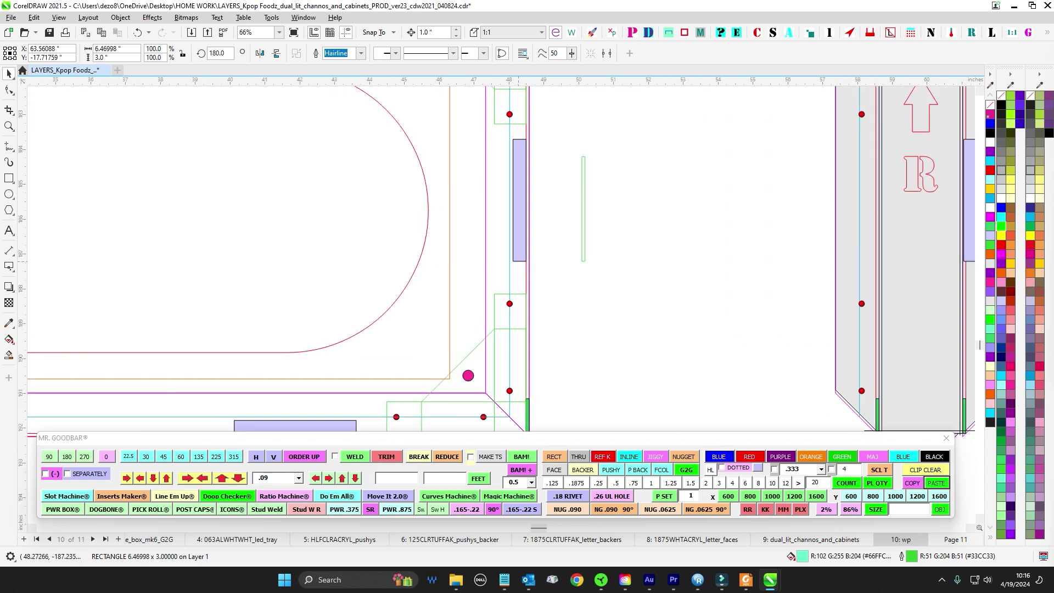
{"action": "scroll", "coordinate": [516, 259], "scroll_direction": "down", "scroll_amount": 6}
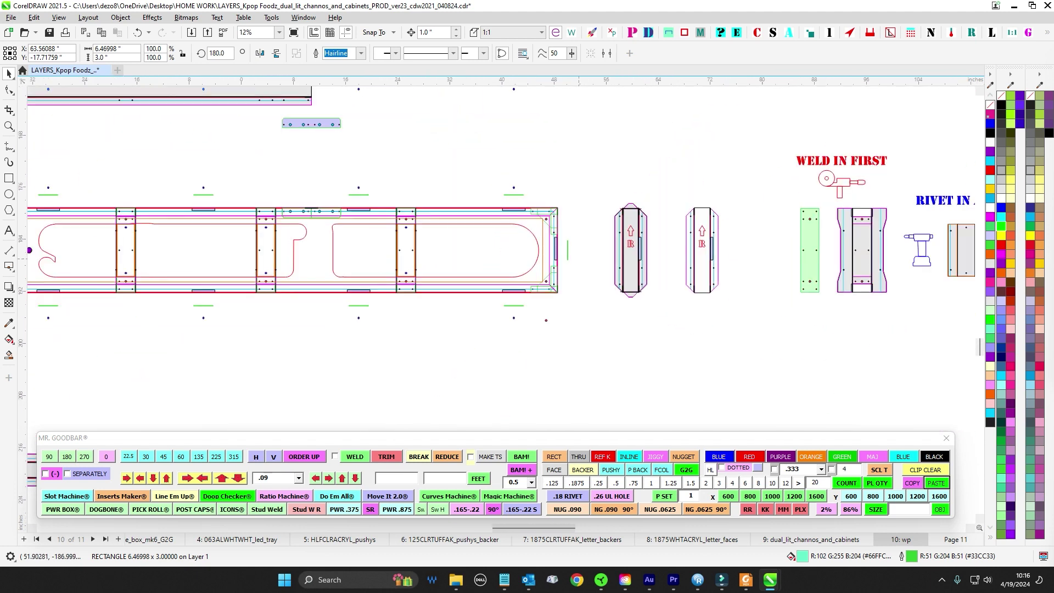
{"action": "scroll", "coordinate": [547, 339], "scroll_direction": "down", "scroll_amount": 4}
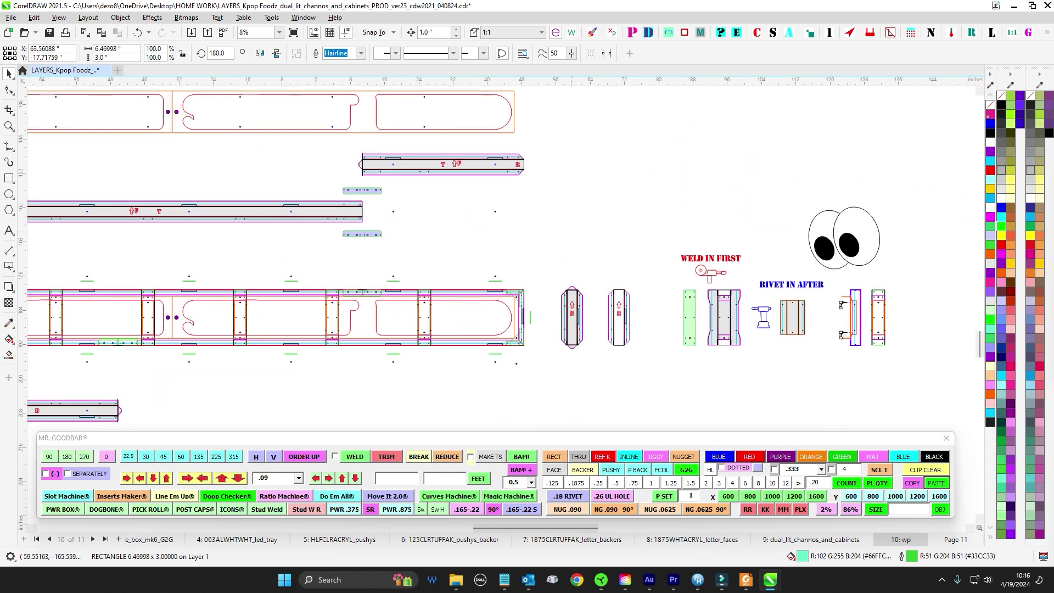
{"action": "scroll", "coordinate": [763, 300], "scroll_direction": "up", "scroll_amount": 10}
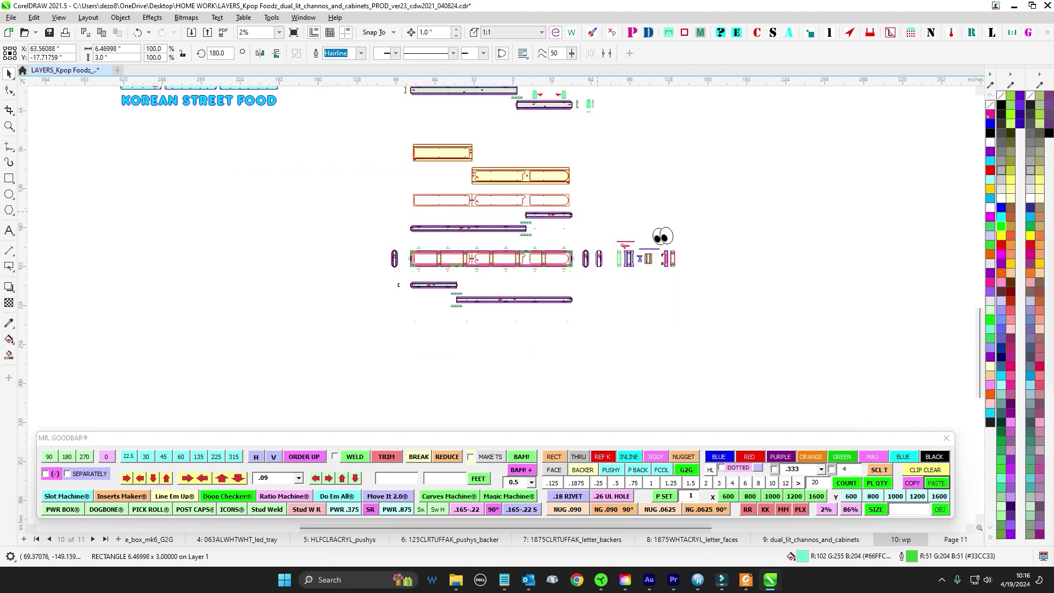
Align a vertical guideline with the free end of the upper black panel in the cabinet's side section
{"action": "scroll", "coordinate": [499, 239], "scroll_direction": "up", "scroll_amount": 6}
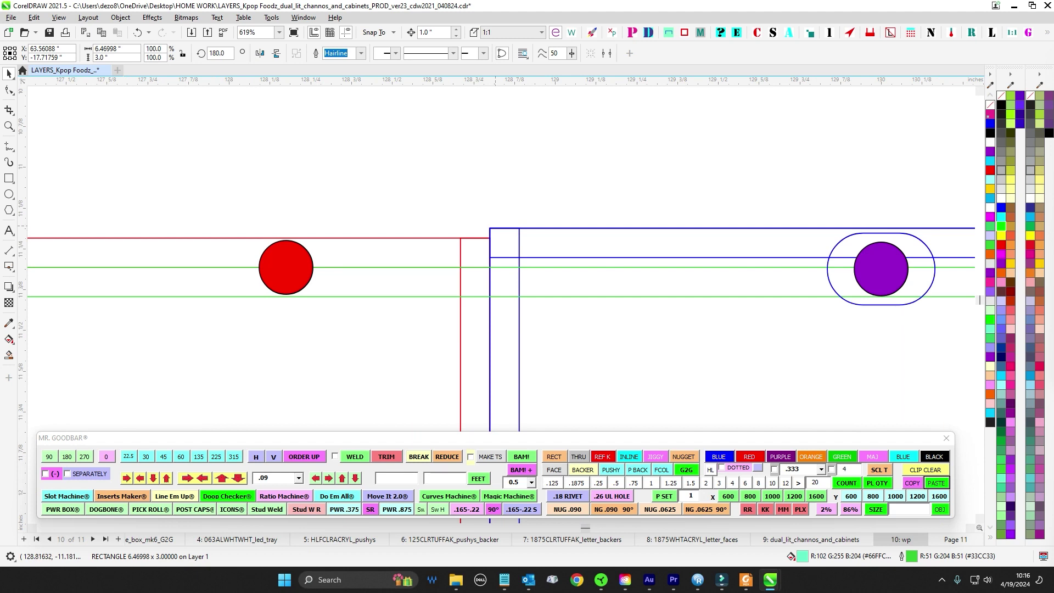
{"action": "scroll", "coordinate": [502, 210], "scroll_direction": "down", "scroll_amount": 6}
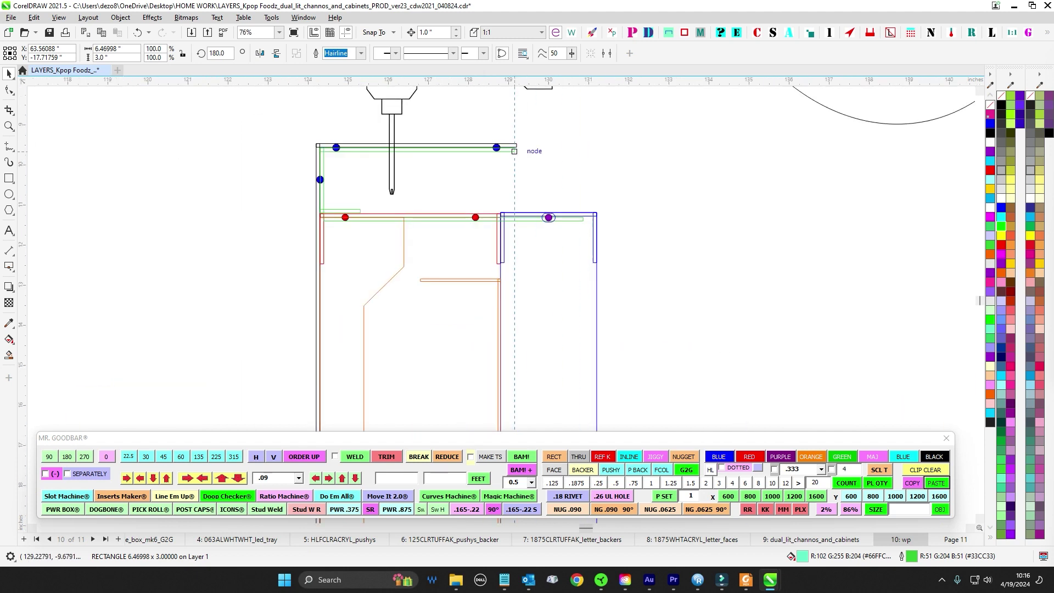
{"action": "scroll", "coordinate": [570, 197], "scroll_direction": "up", "scroll_amount": 1}
{"action": "left_click", "coordinate": [497, 158]}
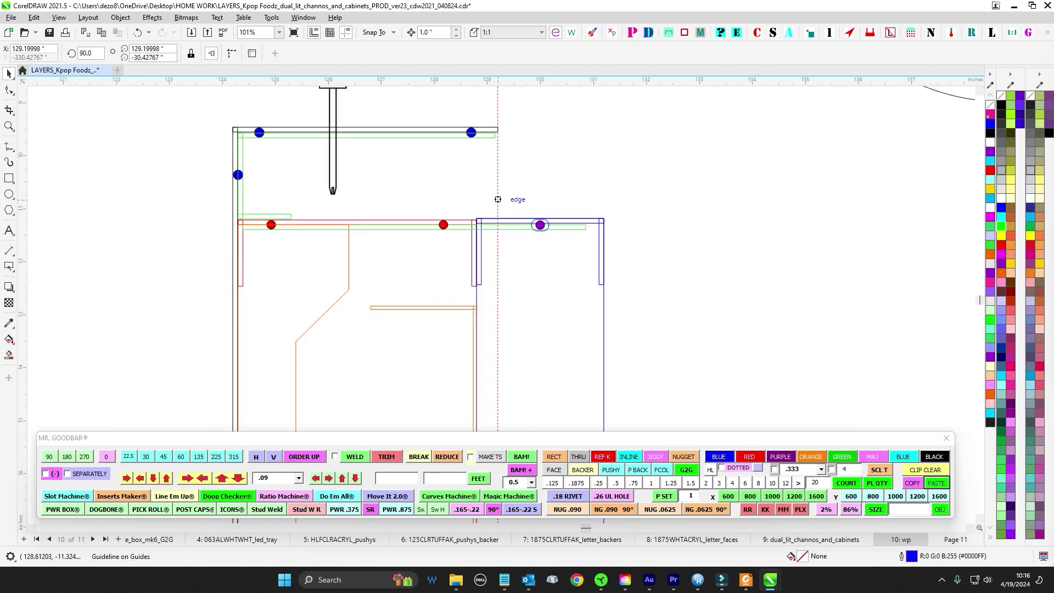
Examine where the guideline crosses the blue front frame and select the frame's slotted rivet hole
{"action": "scroll", "coordinate": [498, 130], "scroll_direction": "down", "scroll_amount": 2}
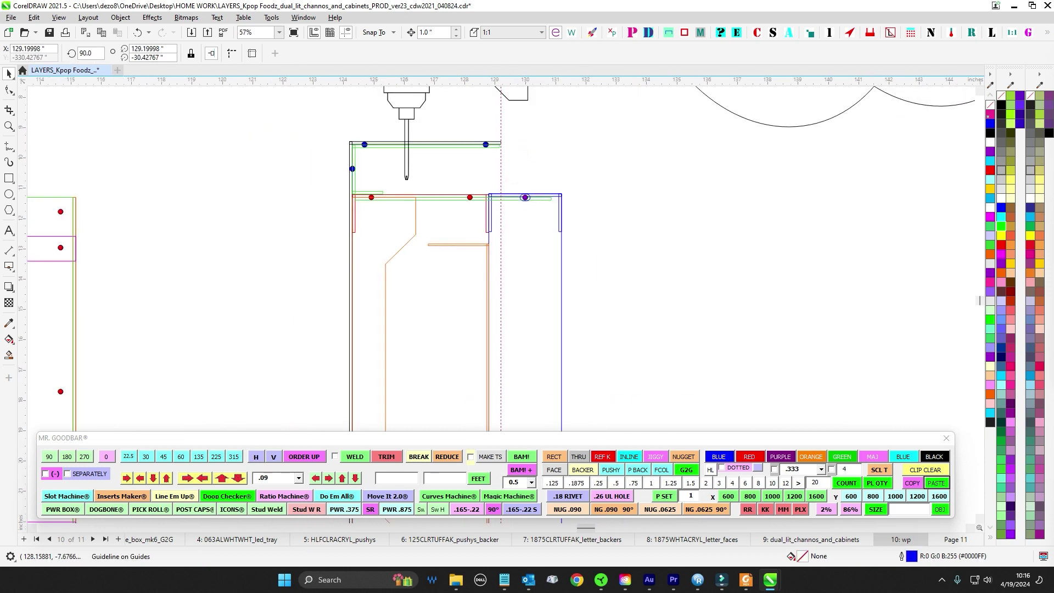
{"action": "scroll", "coordinate": [496, 194], "scroll_direction": "up", "scroll_amount": 7}
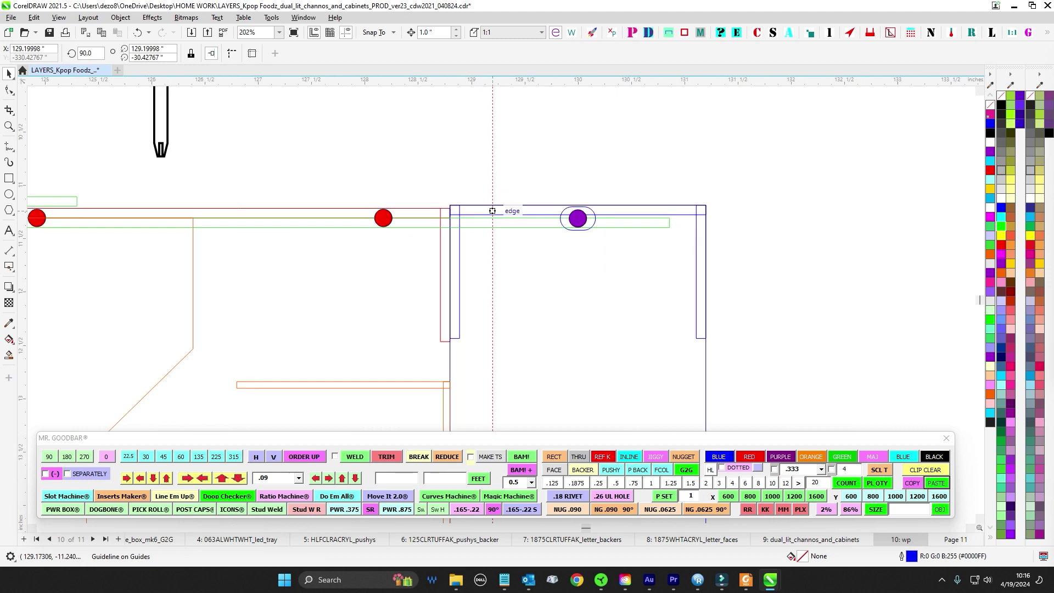
{"action": "scroll", "coordinate": [519, 220], "scroll_direction": "down", "scroll_amount": 6}
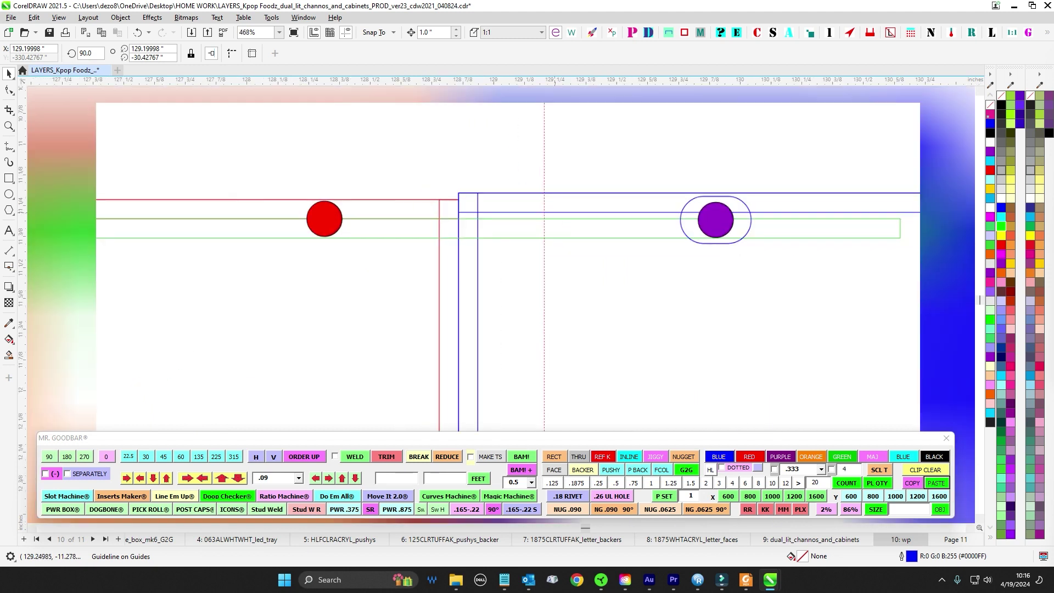
{"action": "scroll", "coordinate": [520, 220], "scroll_direction": "up", "scroll_amount": 2}
{"action": "left_click", "coordinate": [550, 221]}
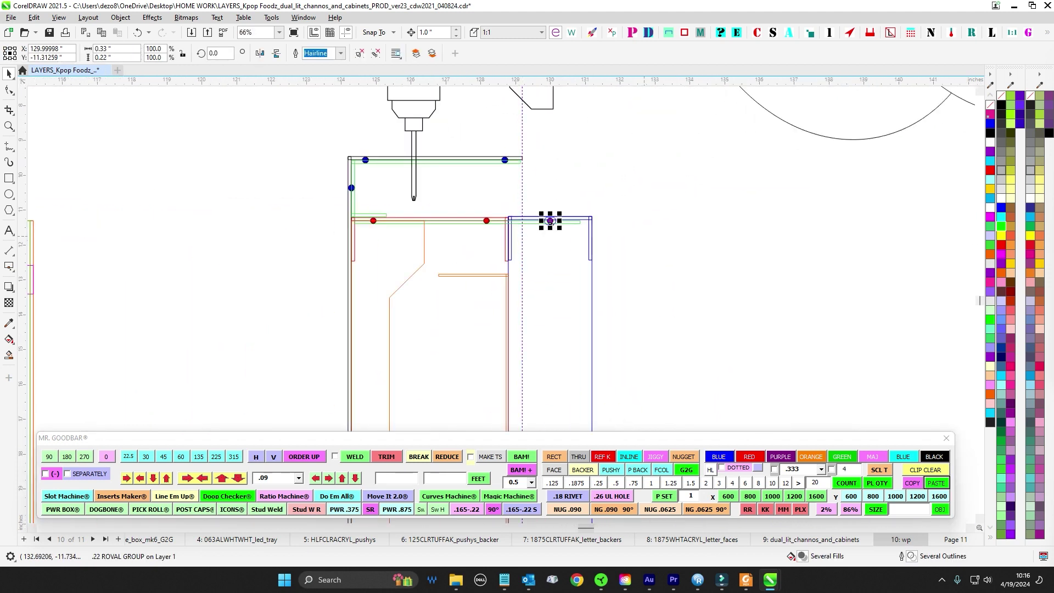
Select the slotted rivet hole and lavender tab in the lower cabinet's short top return, and clear that selection
{"action": "scroll", "coordinate": [550, 222], "scroll_direction": "down", "scroll_amount": 3}
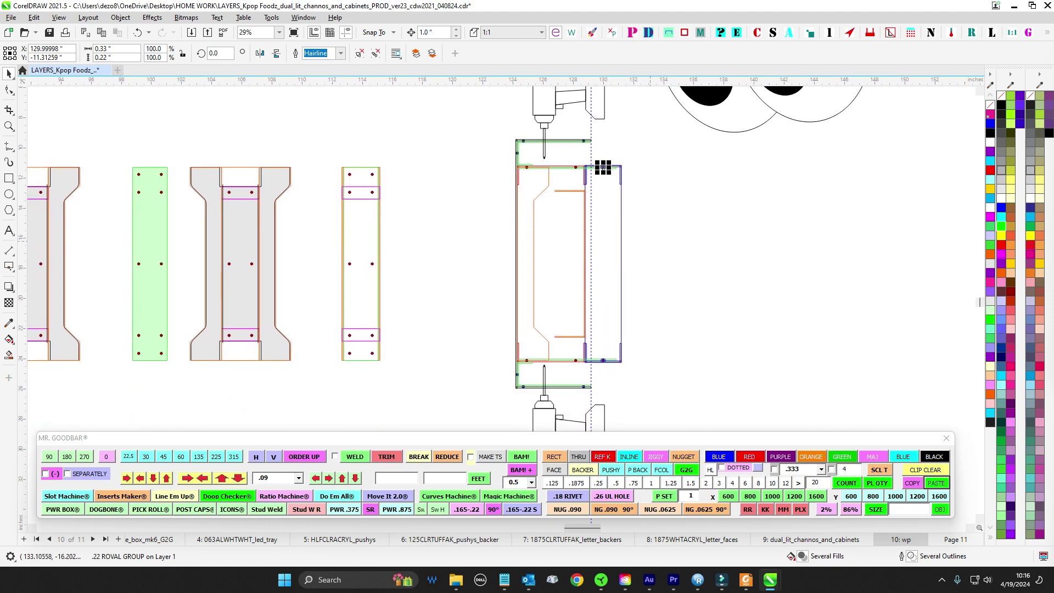
{"action": "scroll", "coordinate": [615, 189], "scroll_direction": "down", "scroll_amount": 5}
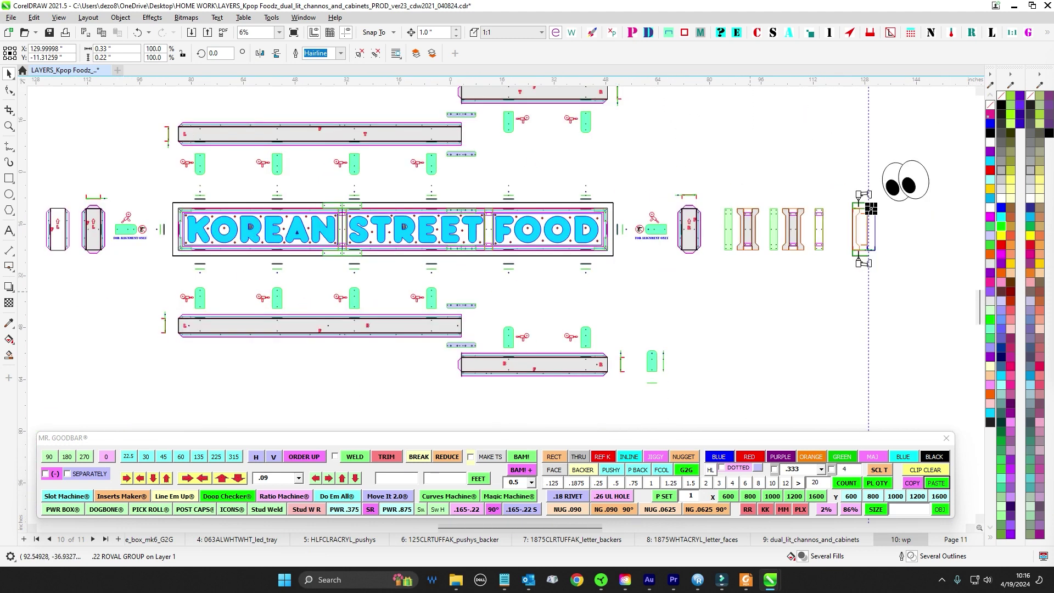
{"action": "mouse_move", "coordinate": [730, 417]}
{"action": "left_mouse_down"}
{"action": "mouse_move", "coordinate": [710, 187]}
{"action": "mouse_move", "coordinate": [719, 93]}
{"action": "left_mouse_up"}
{"action": "scroll", "coordinate": [526, 143], "scroll_direction": "up", "scroll_amount": 1}
{"action": "left_click_drag", "start_coordinate": [503, 91], "coordinate": [737, 141]}
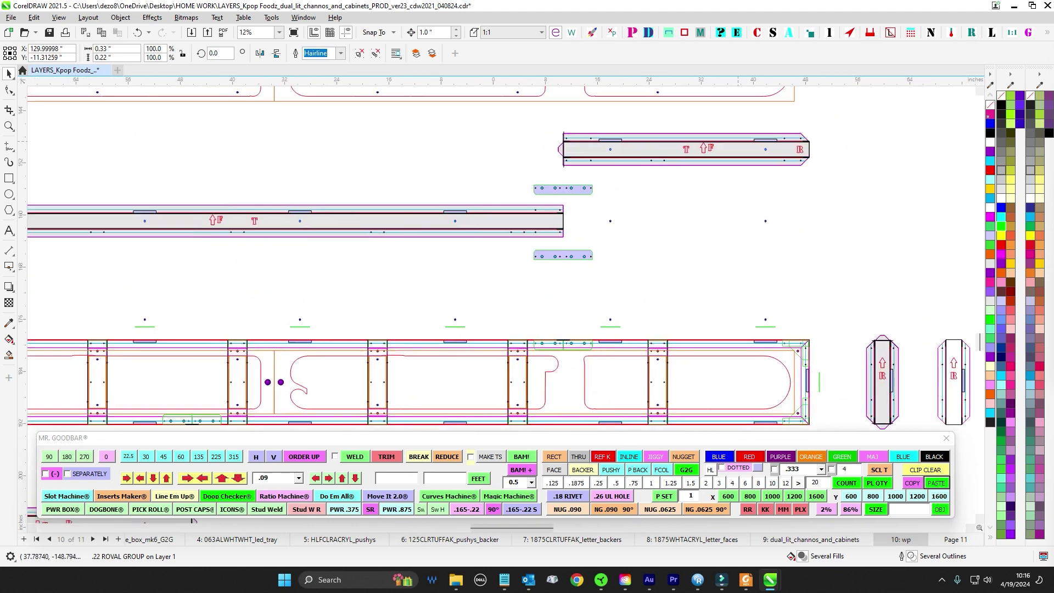
{"action": "scroll", "coordinate": [599, 139], "scroll_direction": "up", "scroll_amount": 4}
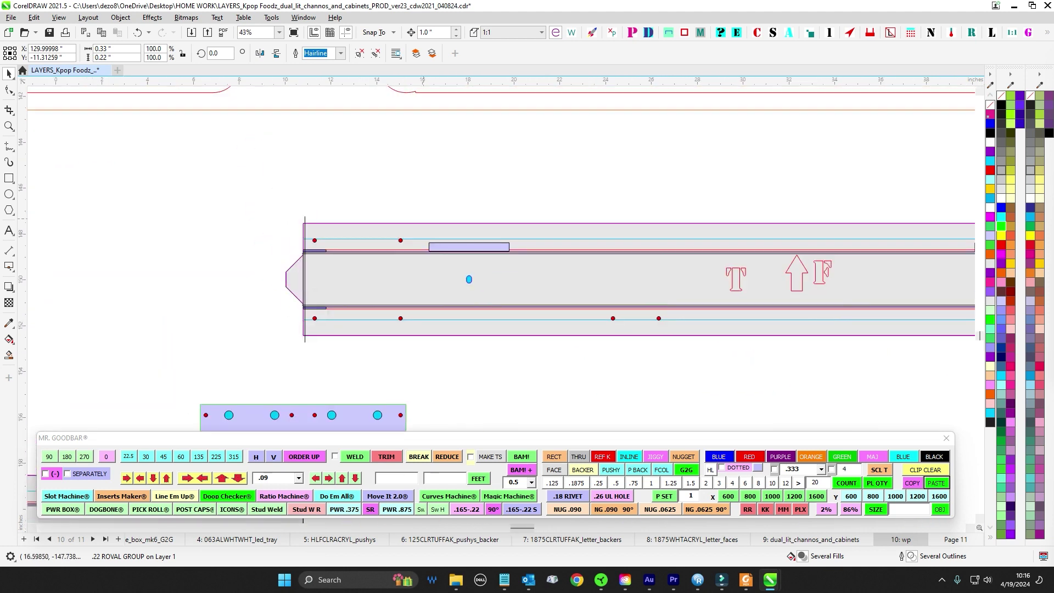
{"action": "left_click", "coordinate": [599, 138]}
{"action": "scroll", "coordinate": [414, 201], "scroll_direction": "down", "scroll_amount": 5}
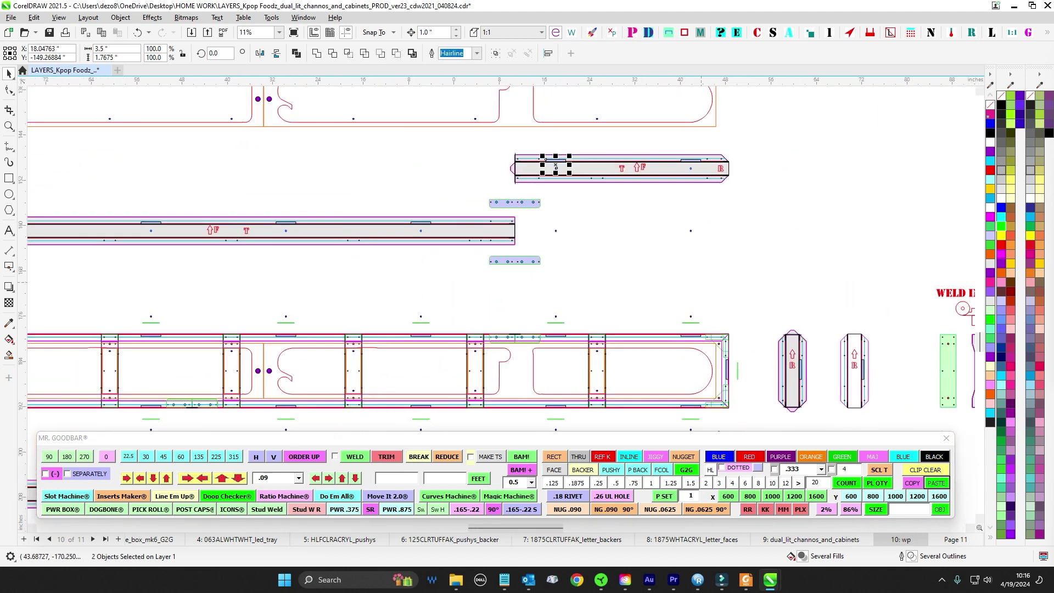
{"action": "left_click_drag", "start_coordinate": [780, 185], "coordinate": [726, 306]}
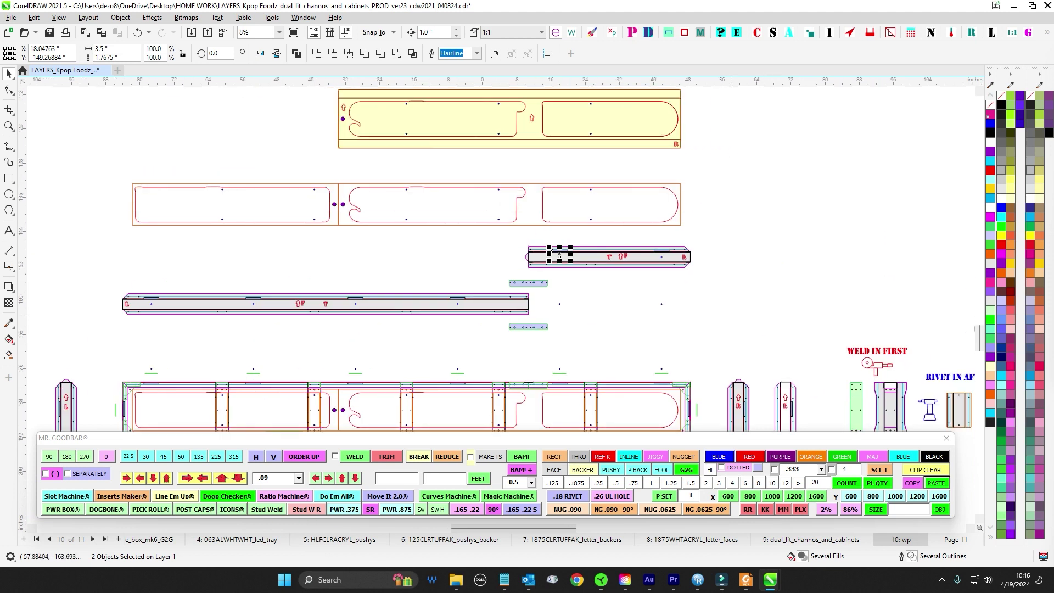
{"action": "key", "text": "Escape"}
Examine the vertical brace beside the top splice plate in the lower cabinet, select the orange outline curve, and clear the selection
{"action": "scroll", "coordinate": [818, 241], "scroll_direction": "down", "scroll_amount": 1}
{"action": "left_click_drag", "start_coordinate": [817, 229], "coordinate": [782, 323]}
{"action": "left_click_drag", "start_coordinate": [757, 285], "coordinate": [687, 236]}
{"action": "key", "text": "Escape"}
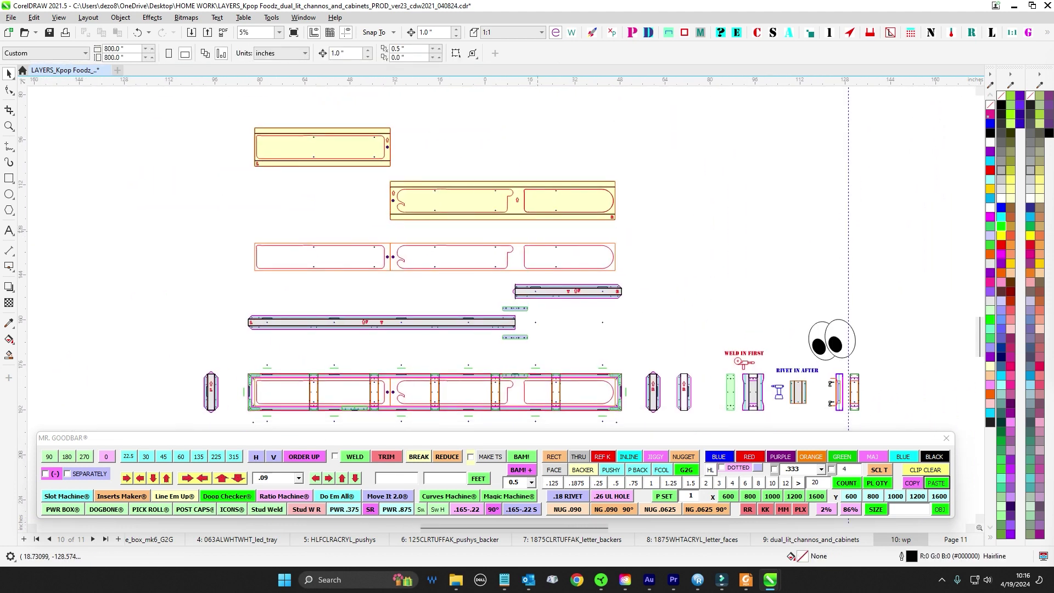
{"action": "scroll", "coordinate": [495, 394], "scroll_direction": "up", "scroll_amount": 10}
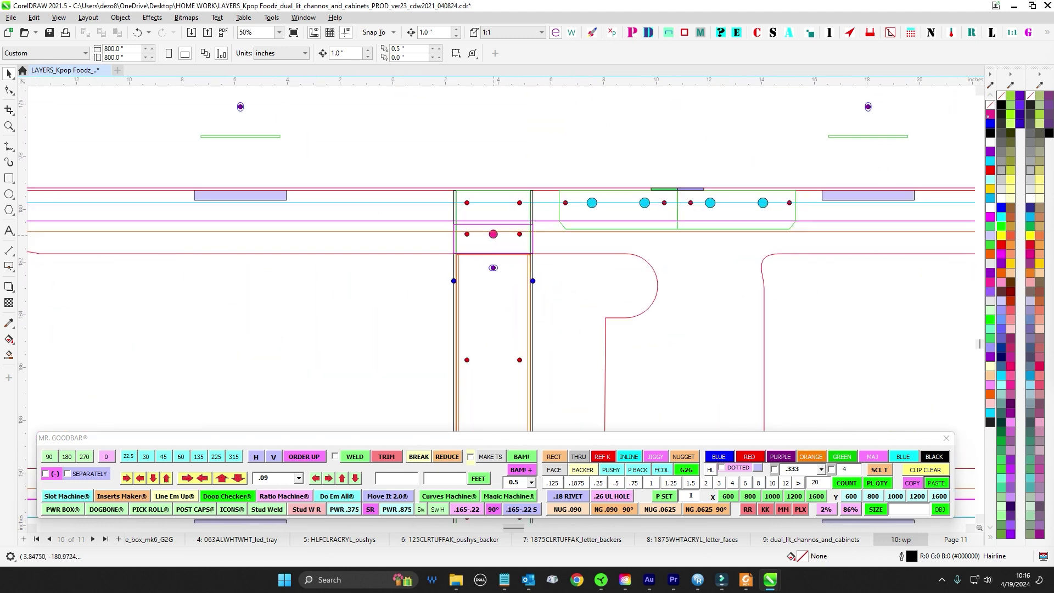
{"action": "scroll", "coordinate": [493, 235], "scroll_direction": "up", "scroll_amount": 2}
{"action": "left_click", "coordinate": [503, 230]}
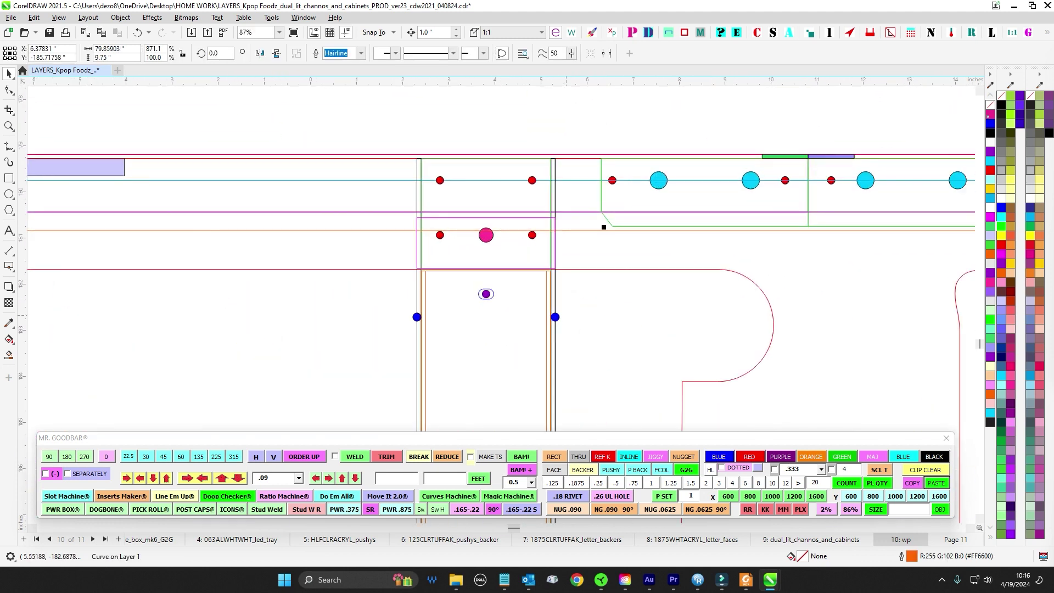
{"action": "scroll", "coordinate": [516, 230], "scroll_direction": "down", "scroll_amount": 11}
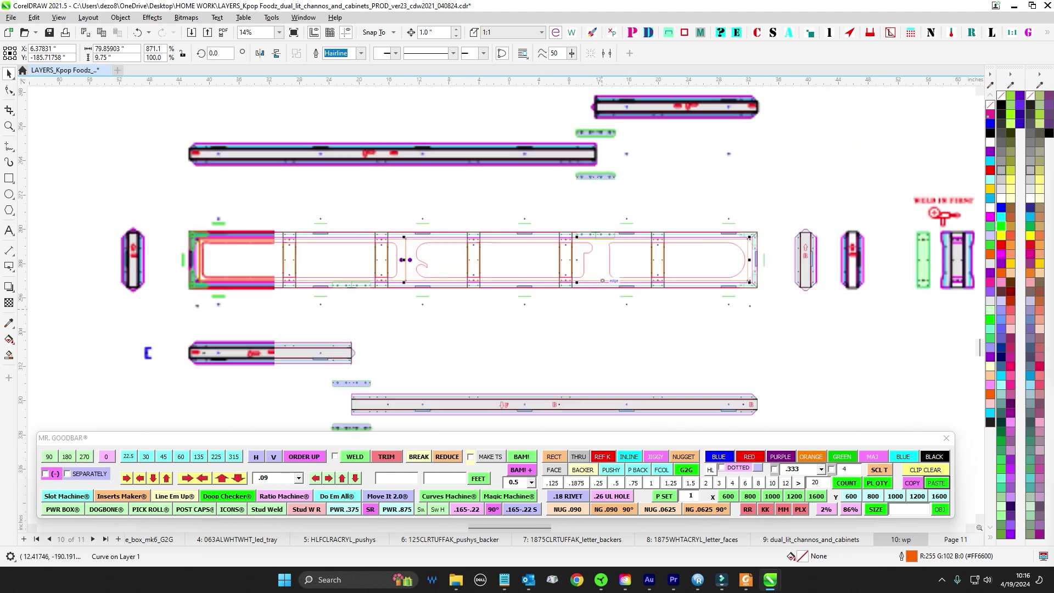
{"action": "left_click_drag", "start_coordinate": [200, 108], "coordinate": [737, 289]}
{"action": "key", "text": "Escape"}
Examine the two yellow cabinet panels against the orange outline below them, including their cutouts and holes
{"action": "scroll", "coordinate": [647, 235], "scroll_direction": "up", "scroll_amount": 4}
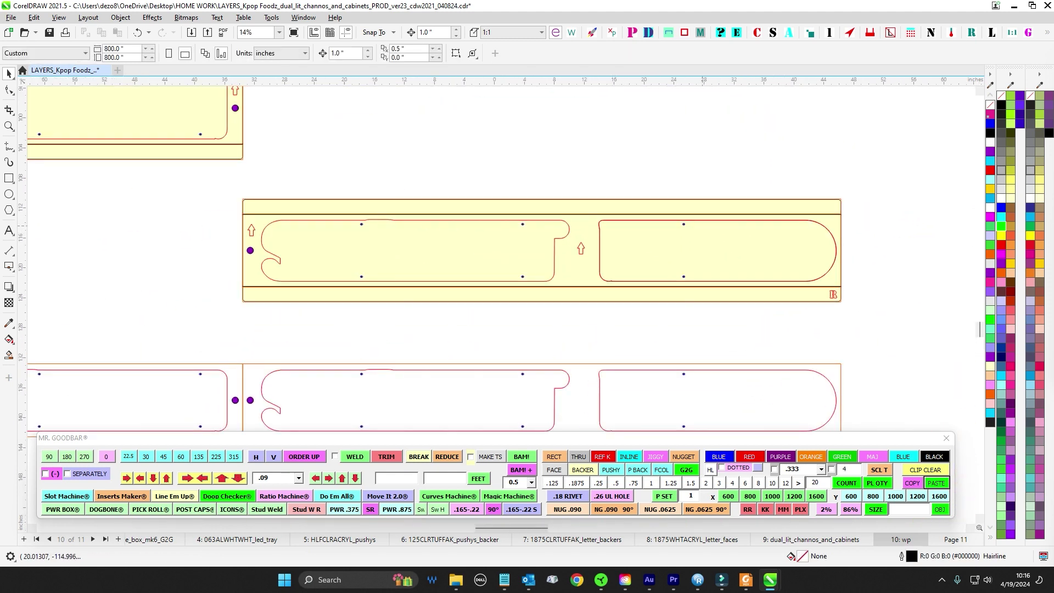
{"action": "scroll", "coordinate": [482, 252], "scroll_direction": "down", "scroll_amount": 4}
{"action": "scroll", "coordinate": [246, 274], "scroll_direction": "up", "scroll_amount": 4}
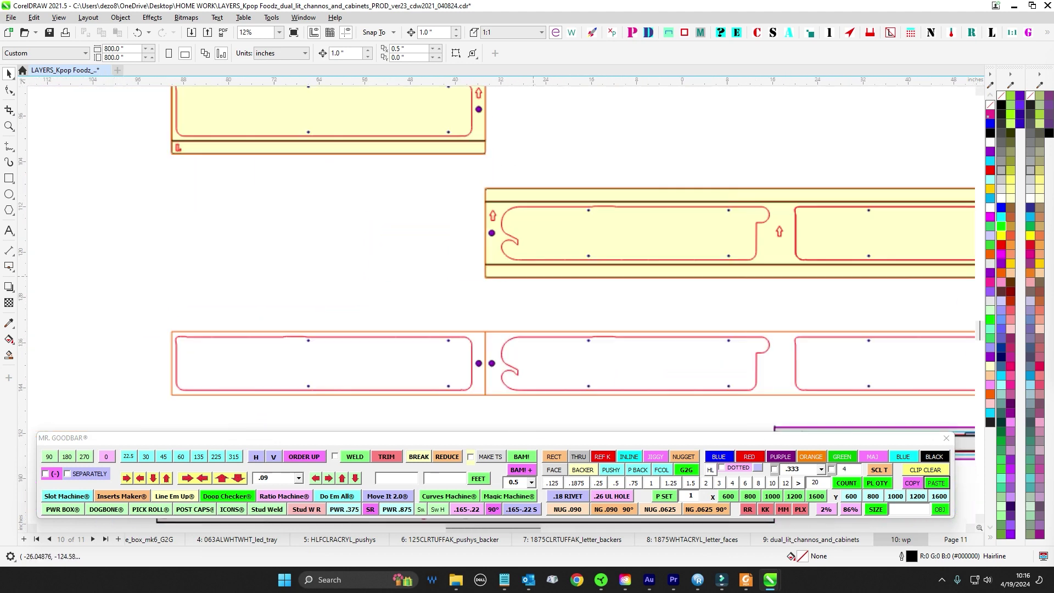
{"action": "scroll", "coordinate": [344, 262], "scroll_direction": "down", "scroll_amount": 3}
{"action": "left_click_drag", "start_coordinate": [395, 228], "coordinate": [338, 181]}
{"action": "left_click_drag", "start_coordinate": [677, 279], "coordinate": [657, 134]}
Follow the lower cabinet's braces to the separate brace parts and select the WELD IN FIRST label with its grinder and parts
{"action": "scroll", "coordinate": [695, 247], "scroll_direction": "up", "scroll_amount": 1}
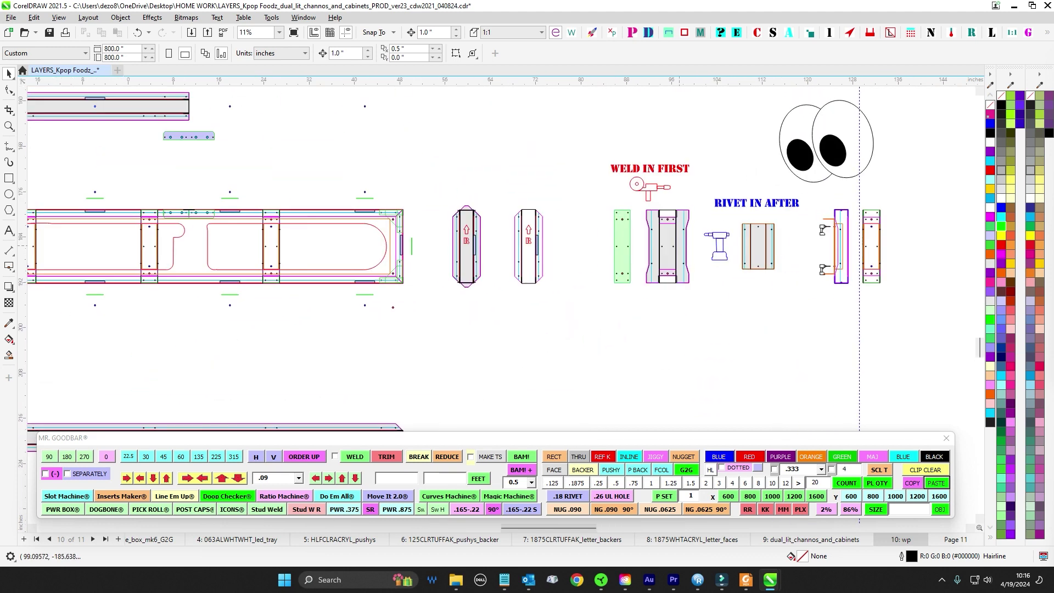
{"action": "left_click_drag", "start_coordinate": [679, 245], "coordinate": [871, 245]}
{"action": "scroll", "coordinate": [330, 219], "scroll_direction": "up", "scroll_amount": 1}
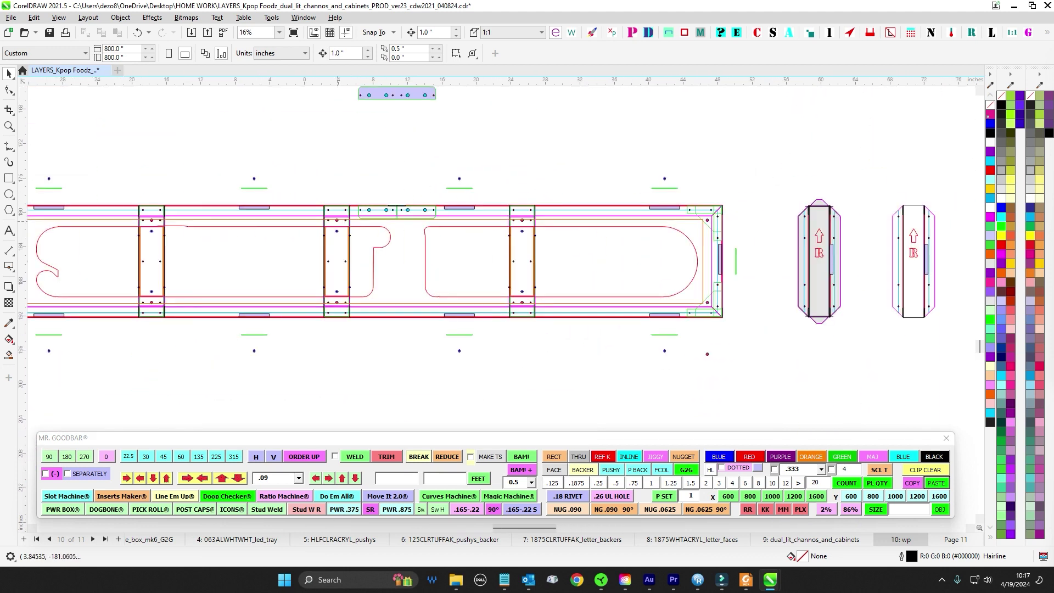
{"action": "scroll", "coordinate": [339, 219], "scroll_direction": "down", "scroll_amount": 2}
{"action": "left_click_drag", "start_coordinate": [339, 219], "coordinate": [473, 218]}
{"action": "left_click_drag", "start_coordinate": [845, 219], "coordinate": [578, 236]}
{"action": "scroll", "coordinate": [652, 247], "scroll_direction": "up", "scroll_amount": 3}
{"action": "scroll", "coordinate": [617, 201], "scroll_direction": "down", "scroll_amount": 1}
{"action": "left_click_drag", "start_coordinate": [365, 116], "coordinate": [628, 411]}
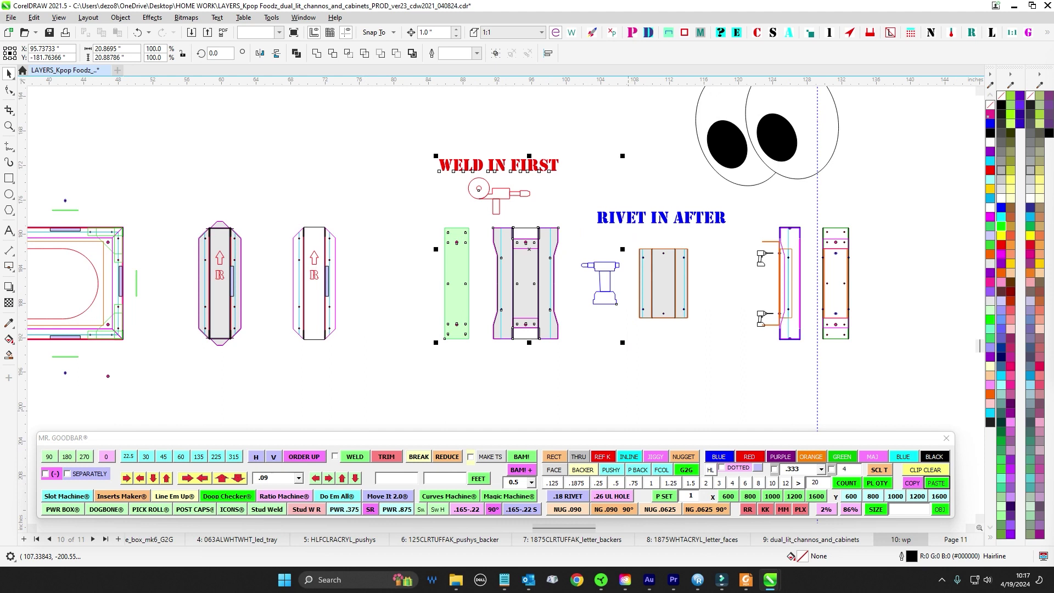
Compare the lower cabinet's braces with the separate weld-in and rivet-in parts, and clear the selection
{"action": "left_click_drag", "start_coordinate": [148, 290], "coordinate": [647, 291]}
{"action": "left_click_drag", "start_coordinate": [245, 287], "coordinate": [477, 299]}
{"action": "left_click_drag", "start_coordinate": [570, 281], "coordinate": [213, 294]}
{"action": "left_click_drag", "start_coordinate": [686, 263], "coordinate": [270, 188]}
{"action": "scroll", "coordinate": [675, 185], "scroll_direction": "up", "scroll_amount": 1}
{"action": "left_click", "coordinate": [679, 185]}
{"action": "scroll", "coordinate": [793, 215], "scroll_direction": "up", "scroll_amount": 1}
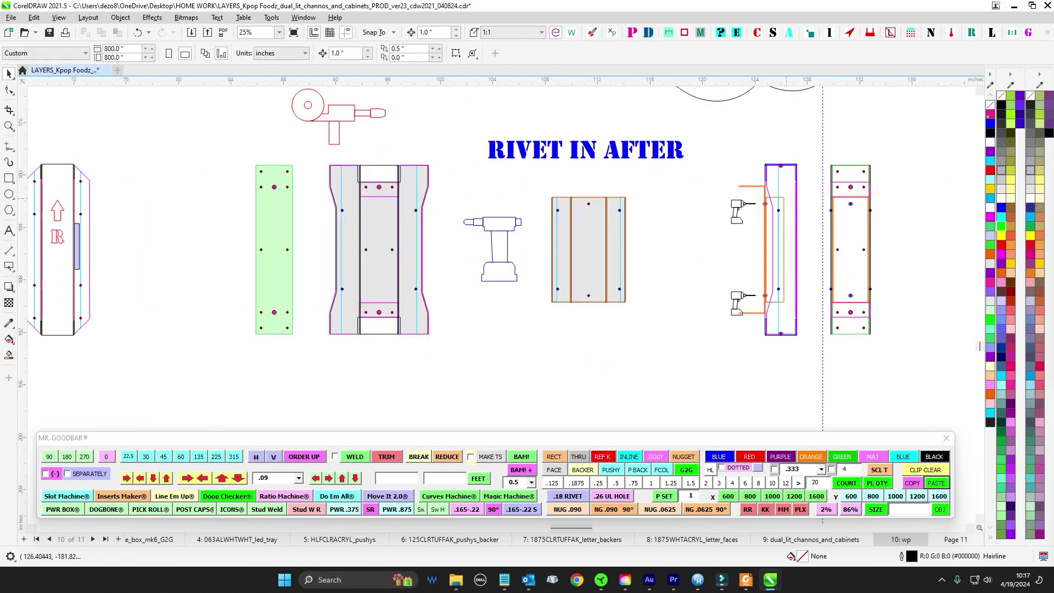
Select the grey rivet-in-after panel, and select the green weld-in-first plate with its holes instead
{"action": "left_click_drag", "start_coordinate": [613, 233], "coordinate": [731, 248]}
{"action": "left_click_drag", "start_coordinate": [644, 183], "coordinate": [777, 355]}
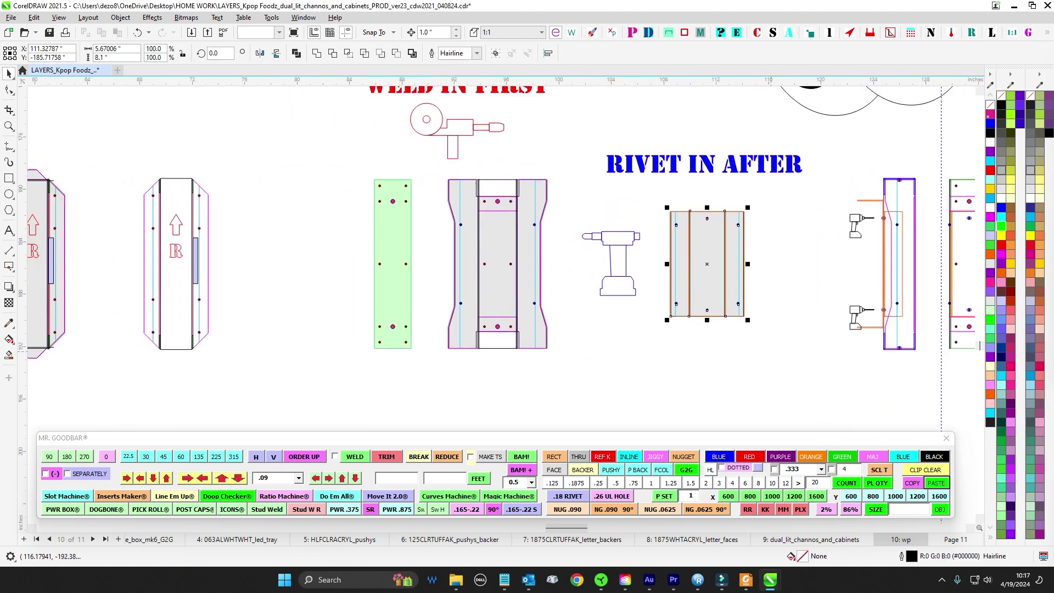
{"action": "left_click_drag", "start_coordinate": [335, 162], "coordinate": [430, 368]}
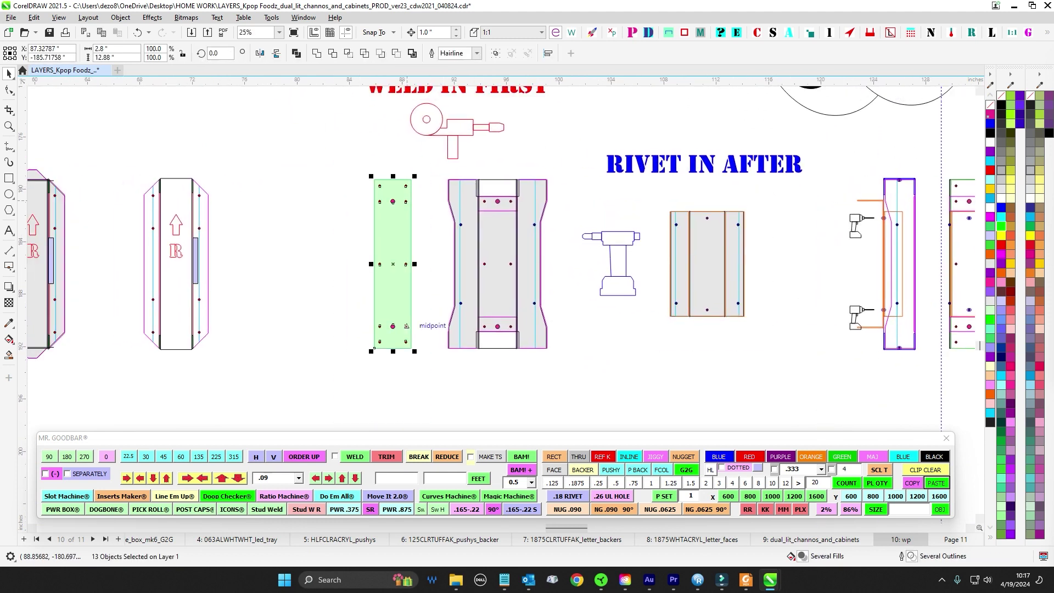
Select the weld-in-first set with its label and grinder, and select the rivet-in-after panel with its assembly views instead
{"action": "scroll", "coordinate": [606, 233], "scroll_direction": "down", "scroll_amount": 2}
{"action": "left_click_drag", "start_coordinate": [465, 190], "coordinate": [660, 329]}
{"action": "scroll", "coordinate": [661, 332], "scroll_direction": "down", "scroll_amount": 2}
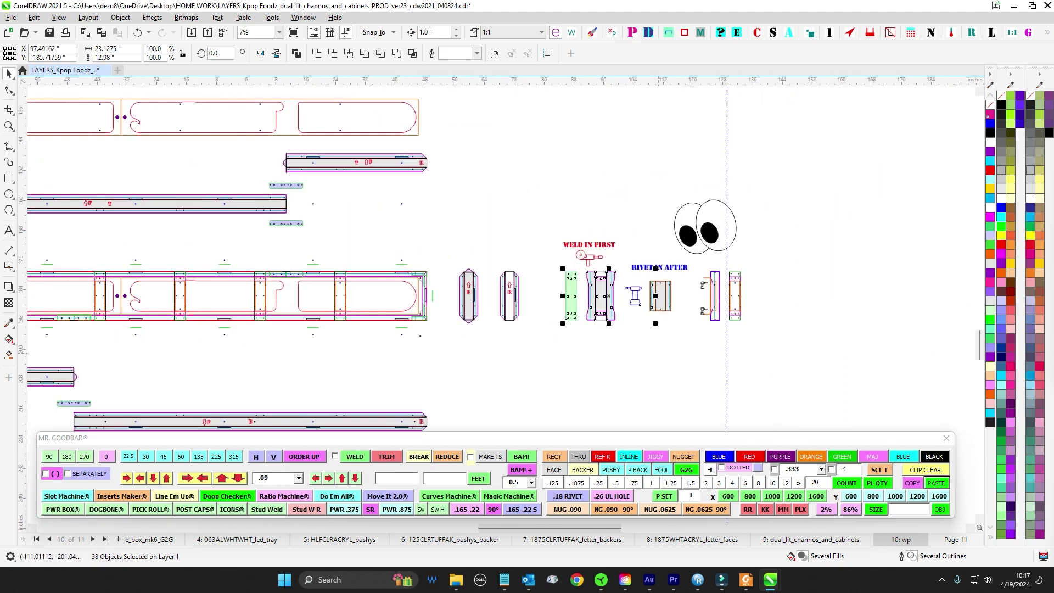
{"action": "left_click_drag", "start_coordinate": [529, 196], "coordinate": [653, 380]}
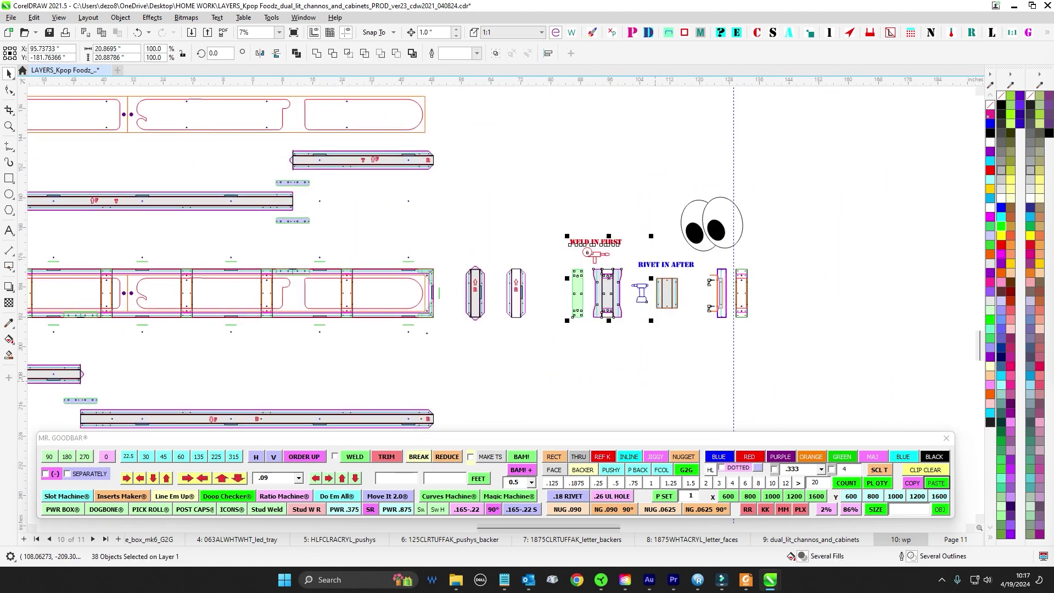
{"action": "left_click_drag", "start_coordinate": [650, 236], "coordinate": [767, 350]}
Select the orange panel and two drill icons in the side view of the rivet-in-after brace assembly
{"action": "scroll", "coordinate": [750, 260], "scroll_direction": "up", "scroll_amount": 3}
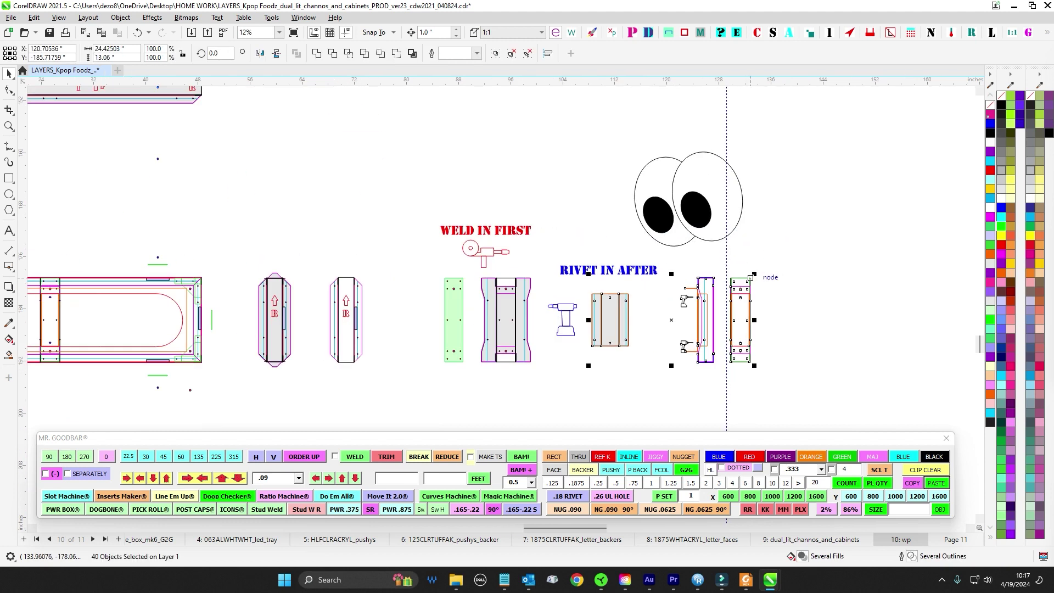
{"action": "left_click_drag", "start_coordinate": [808, 239], "coordinate": [666, 345]}
{"action": "left_click_drag", "start_coordinate": [655, 397], "coordinate": [574, 166]}
{"action": "scroll", "coordinate": [679, 311], "scroll_direction": "up", "scroll_amount": 3}
{"action": "left_click", "coordinate": [468, 113]}
{"action": "scroll", "coordinate": [467, 112], "scroll_direction": "down", "scroll_amount": 1}
{"action": "left_click_drag", "start_coordinate": [466, 107], "coordinate": [538, 347]}
{"action": "scroll", "coordinate": [558, 355], "scroll_direction": "down", "scroll_amount": 1}
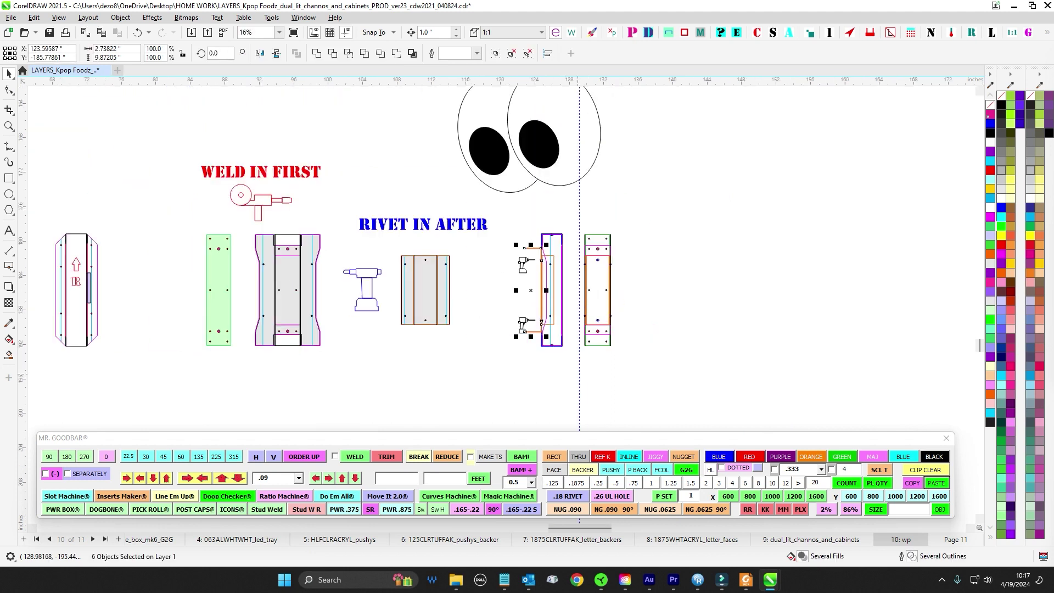
Examine the whole lower cabinet layout, from the yellow panels and top returns to the framed assembly and bottom returns
{"action": "left_click_drag", "start_coordinate": [490, 385], "coordinate": [556, 376]}
{"action": "scroll", "coordinate": [561, 378], "scroll_direction": "down", "scroll_amount": 2}
{"action": "left_click_drag", "start_coordinate": [389, 221], "coordinate": [666, 336]}
{"action": "scroll", "coordinate": [863, 430], "scroll_direction": "down", "scroll_amount": 1}
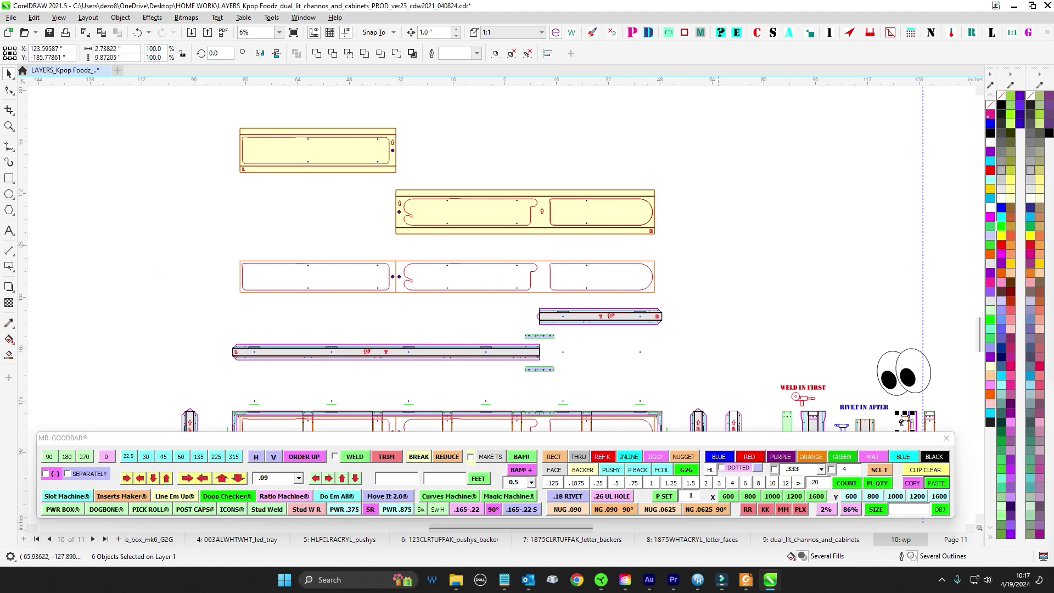
{"action": "left_click_drag", "start_coordinate": [719, 247], "coordinate": [696, 181]}
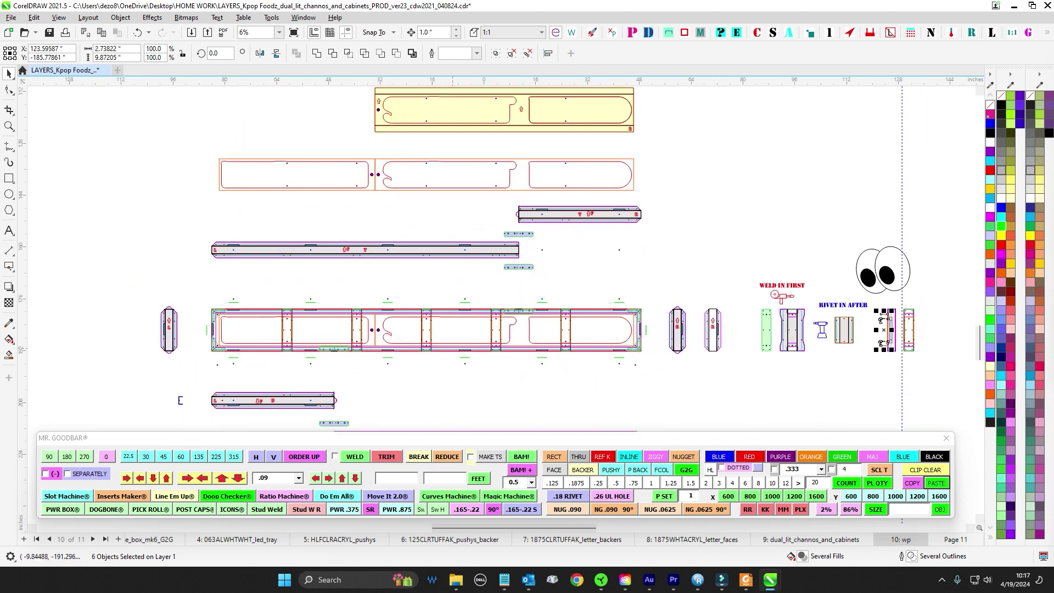
{"action": "left_click_drag", "start_coordinate": [457, 363], "coordinate": [468, 330]}
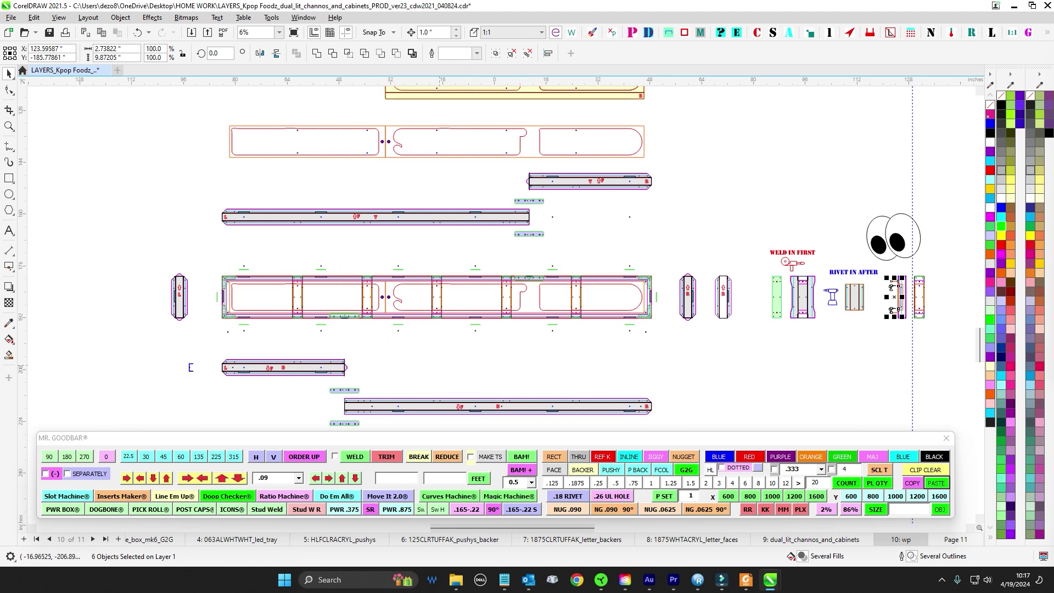
{"action": "scroll", "coordinate": [375, 275], "scroll_direction": "up", "scroll_amount": 5}
{"action": "scroll", "coordinate": [384, 277], "scroll_direction": "down", "scroll_amount": 8}
{"action": "left_click_drag", "start_coordinate": [384, 277], "coordinate": [391, 298]}
{"action": "left_click_drag", "start_coordinate": [265, 291], "coordinate": [436, 323]}
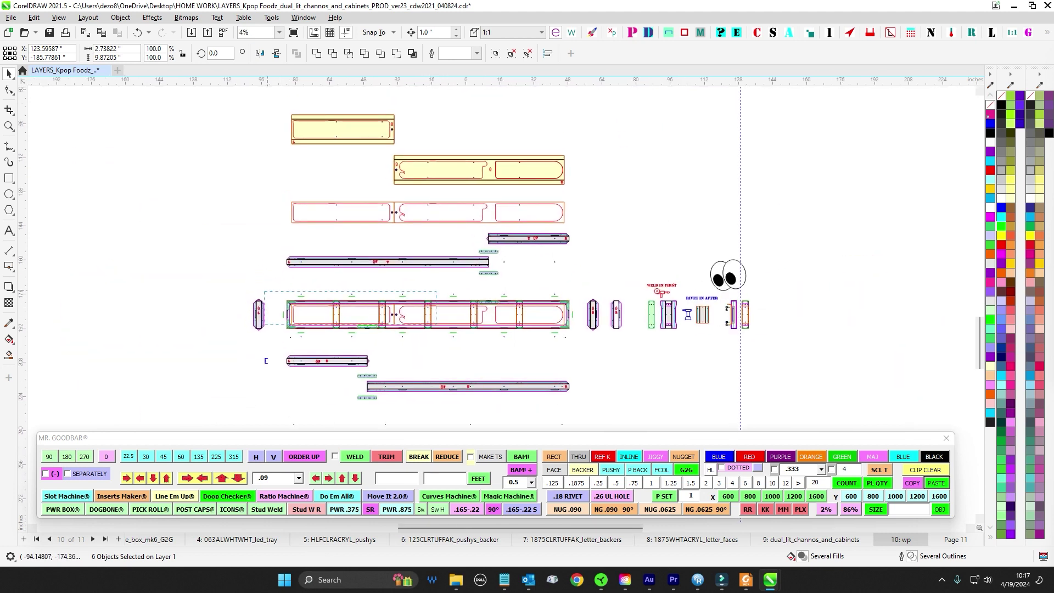
{"action": "left_click_drag", "start_coordinate": [588, 339], "coordinate": [588, 339]}
Select both yellow panels above the lower cabinet layout, including their cutouts and holes
{"action": "left_click_drag", "start_coordinate": [395, 170], "coordinate": [391, 271]}
{"action": "left_click_drag", "start_coordinate": [209, 179], "coordinate": [614, 292]}
{"action": "scroll", "coordinate": [394, 325], "scroll_direction": "up", "scroll_amount": 1}
{"action": "left_click_drag", "start_coordinate": [394, 325], "coordinate": [393, 433]}
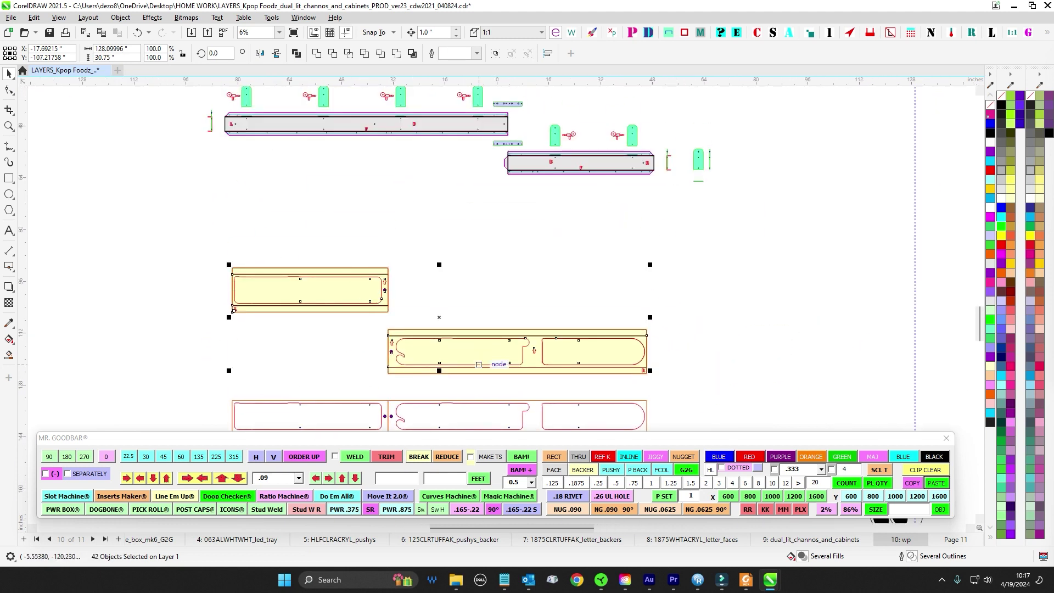
Examine the KOREAN STREET FOOD cabinet layout, including its letters, returns, splice plates and vertical braces
{"action": "scroll", "coordinate": [479, 350], "scroll_direction": "down", "scroll_amount": 2}
{"action": "left_click_drag", "start_coordinate": [533, 155], "coordinate": [531, 265]}
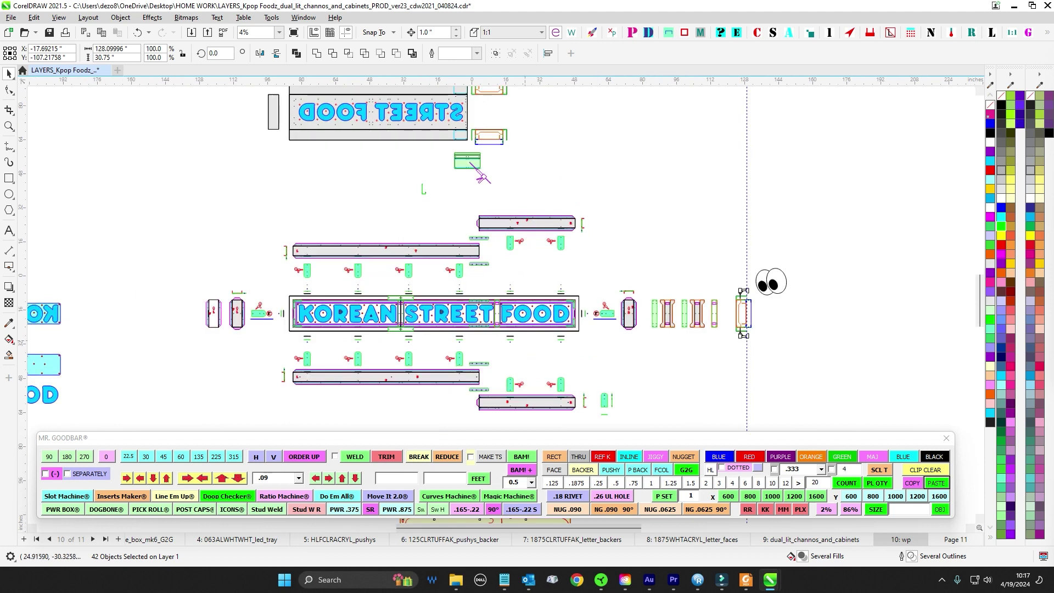
{"action": "scroll", "coordinate": [606, 266], "scroll_direction": "up", "scroll_amount": 1}
{"action": "left_click_drag", "start_coordinate": [109, 334], "coordinate": [203, 263]}
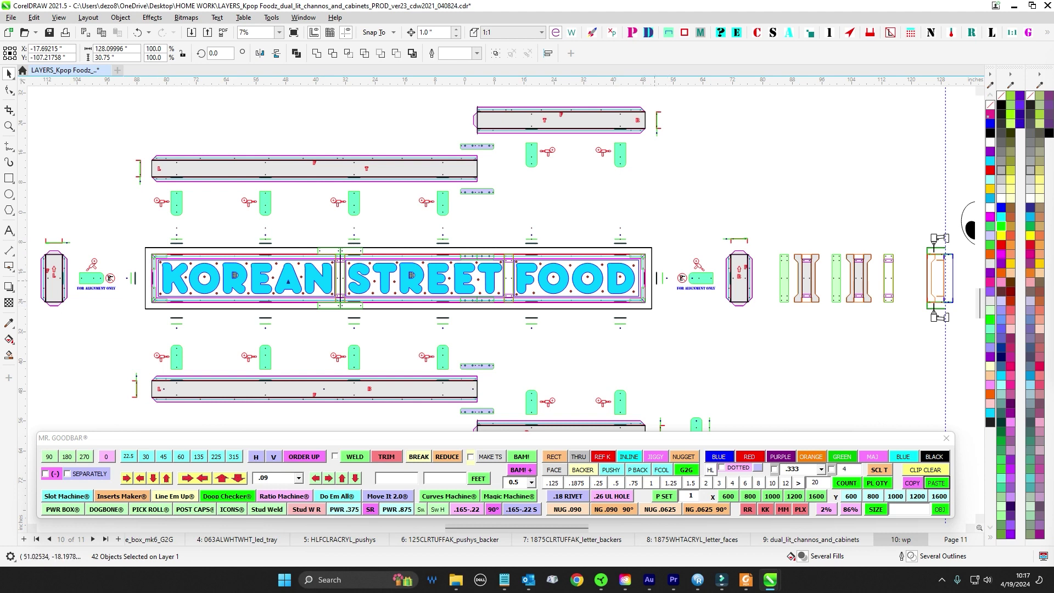
{"action": "scroll", "coordinate": [354, 305], "scroll_direction": "up", "scroll_amount": 2}
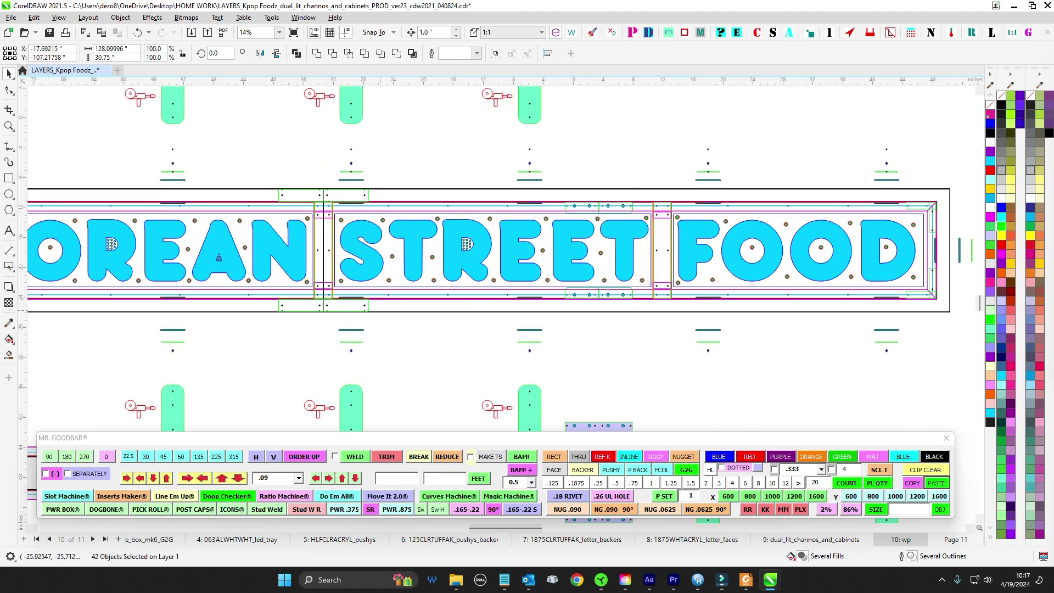
{"action": "scroll", "coordinate": [263, 282], "scroll_direction": "up", "scroll_amount": 1}
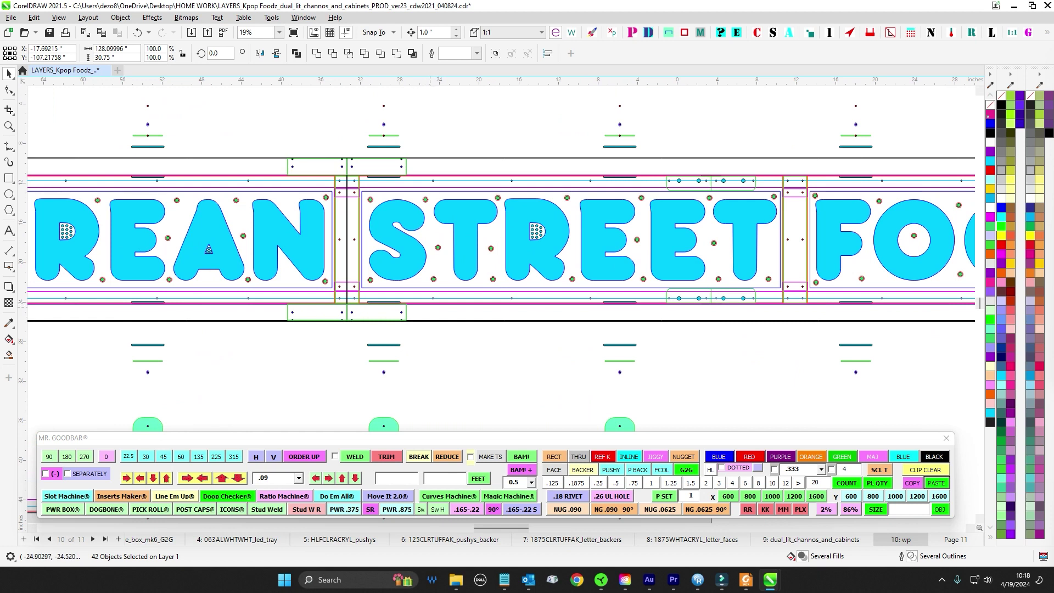
{"action": "scroll", "coordinate": [351, 288], "scroll_direction": "down", "scroll_amount": 4}
Compare the Kpop Foodz letters and purple PWR panel with the mirrored KOREAN and STREET FOOD cabinet face sections
{"action": "left_click_drag", "start_coordinate": [356, 296], "coordinate": [212, 320]}
{"action": "left_click_drag", "start_coordinate": [856, 93], "coordinate": [509, 286]}
{"action": "scroll", "coordinate": [508, 286], "scroll_direction": "down", "scroll_amount": 2}
{"action": "scroll", "coordinate": [540, 152], "scroll_direction": "up", "scroll_amount": 3}
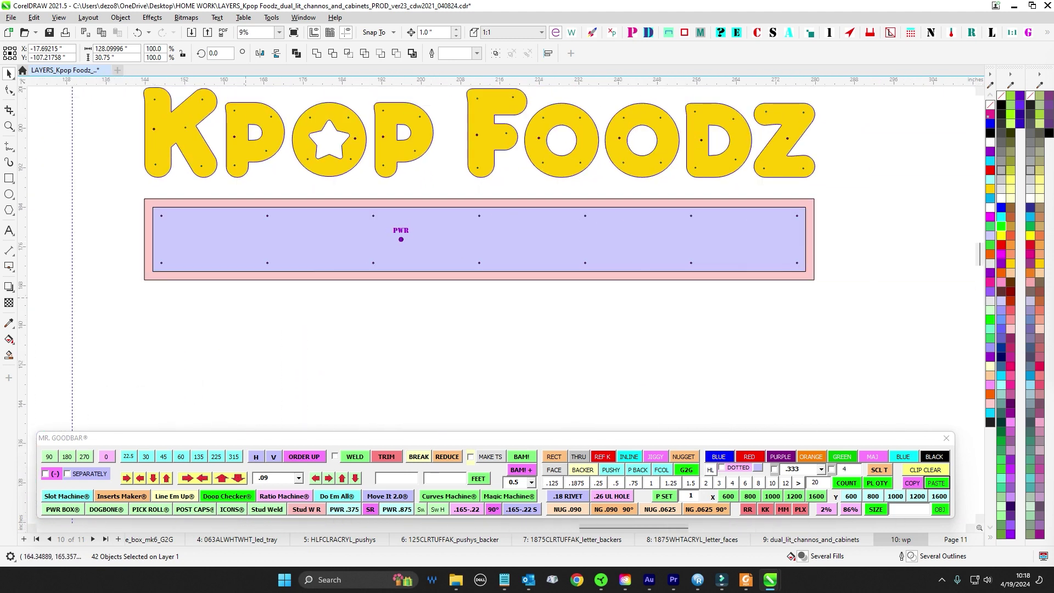
{"action": "scroll", "coordinate": [413, 293], "scroll_direction": "down", "scroll_amount": 4}
{"action": "left_click_drag", "start_coordinate": [90, 385], "coordinate": [342, 243]}
{"action": "scroll", "coordinate": [247, 297], "scroll_direction": "up", "scroll_amount": 2}
{"action": "scroll", "coordinate": [343, 326], "scroll_direction": "up", "scroll_amount": 1}
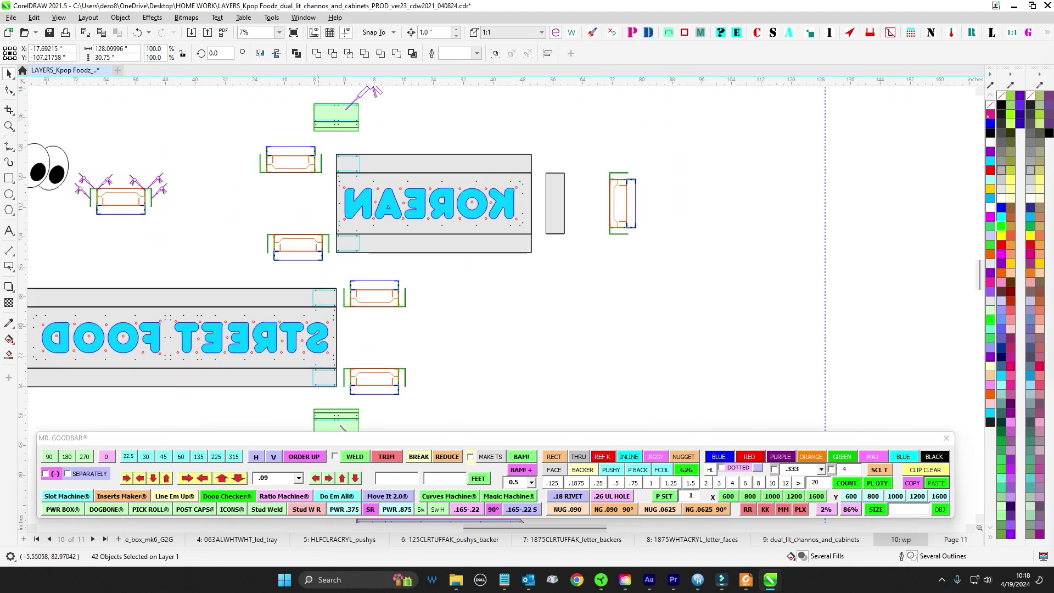
{"action": "scroll", "coordinate": [336, 326], "scroll_direction": "down", "scroll_amount": 3}
{"action": "scroll", "coordinate": [476, 235], "scroll_direction": "up", "scroll_amount": 3}
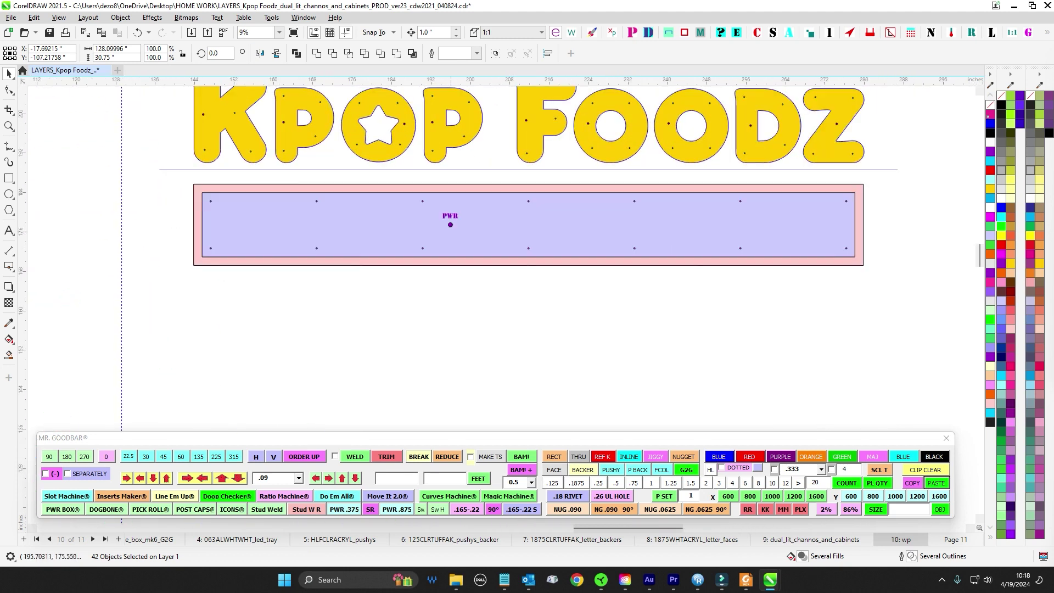
{"action": "scroll", "coordinate": [451, 247], "scroll_direction": "down", "scroll_amount": 1}
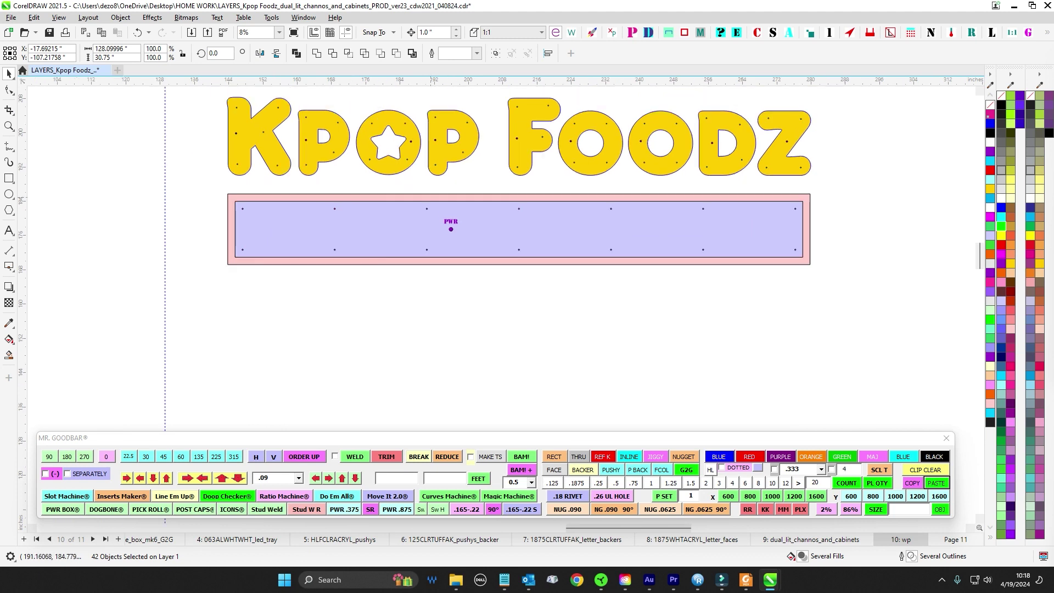
Select the purple PWR panel group below the yellow Kpop Foodz letters and inspect its border and mounting holes
{"action": "left_click", "coordinate": [451, 229]}
{"action": "scroll", "coordinate": [426, 255], "scroll_direction": "up", "scroll_amount": 1}
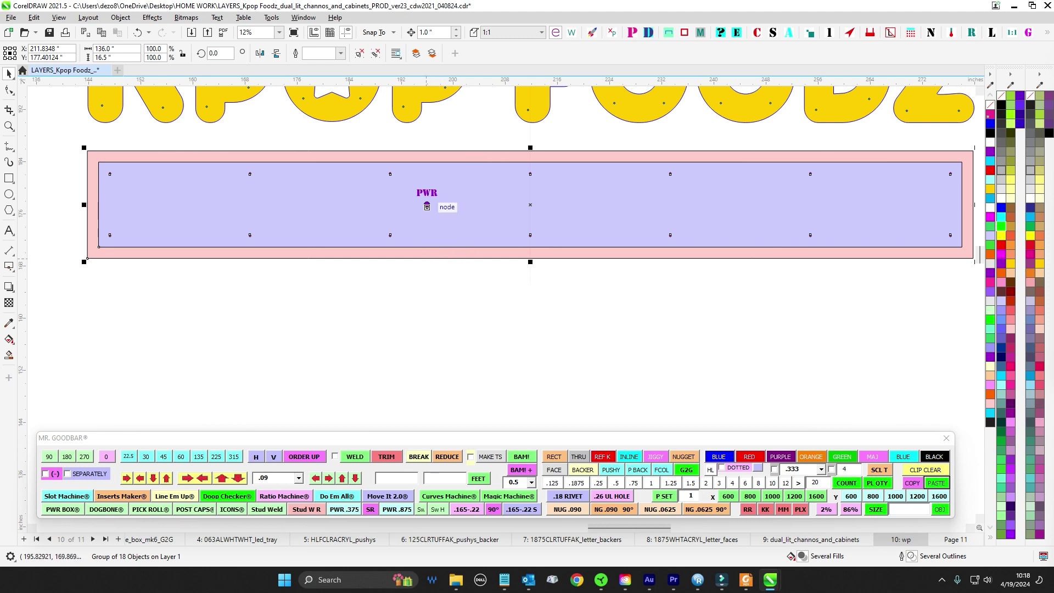
{"action": "scroll", "coordinate": [434, 238], "scroll_direction": "down", "scroll_amount": 6}
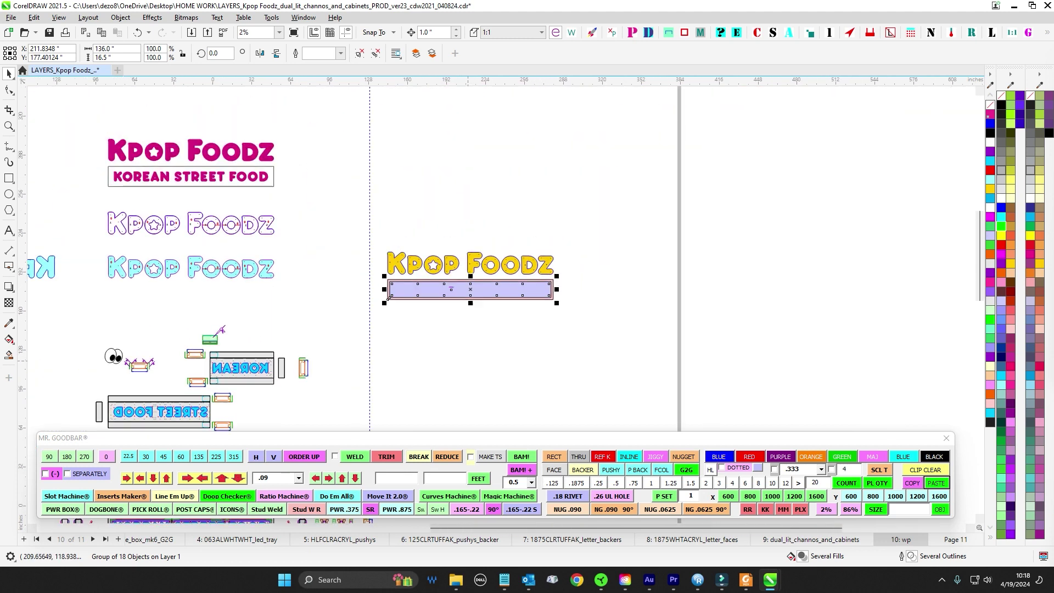
Examine the lower cabinet layout again, comparing the yellow cutout panels with the framed assembly, its vertical braces and splice plates
{"action": "left_click_drag", "start_coordinate": [368, 384], "coordinate": [516, 135]}
{"action": "scroll", "coordinate": [378, 405], "scroll_direction": "up", "scroll_amount": 2}
{"action": "left_click_drag", "start_coordinate": [378, 405], "coordinate": [445, 280]}
{"action": "scroll", "coordinate": [341, 282], "scroll_direction": "up", "scroll_amount": 3}
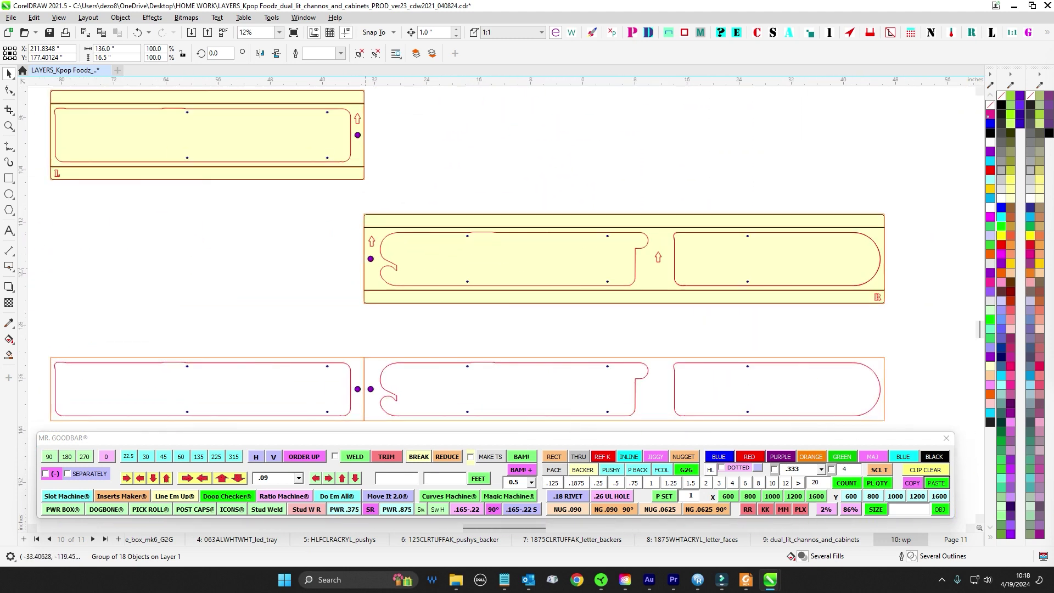
{"action": "scroll", "coordinate": [340, 281], "scroll_direction": "down", "scroll_amount": 3}
{"action": "scroll", "coordinate": [499, 329], "scroll_direction": "up", "scroll_amount": 3}
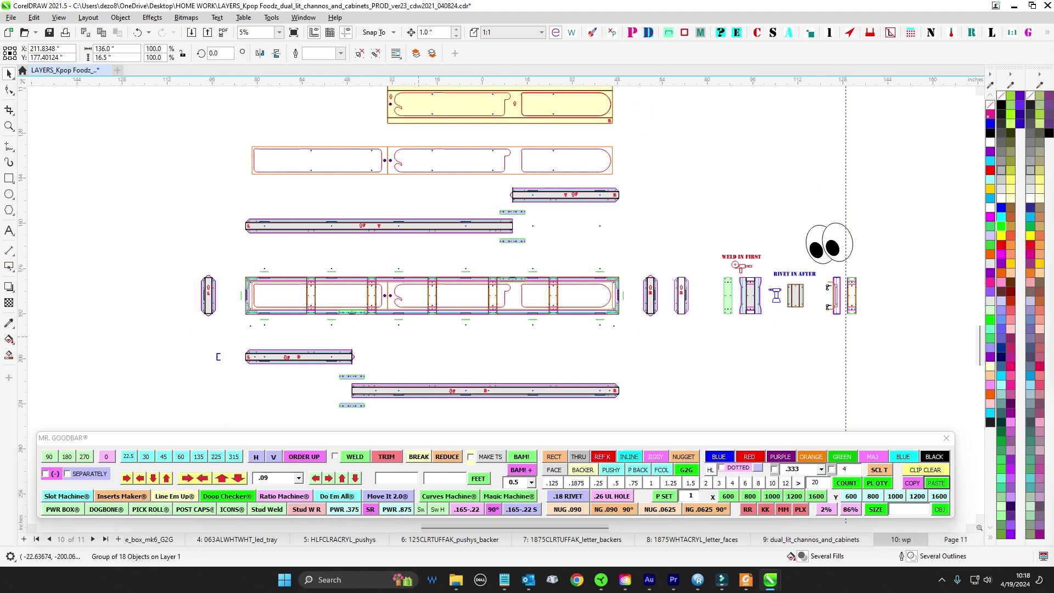
{"action": "scroll", "coordinate": [387, 317], "scroll_direction": "up", "scroll_amount": 2}
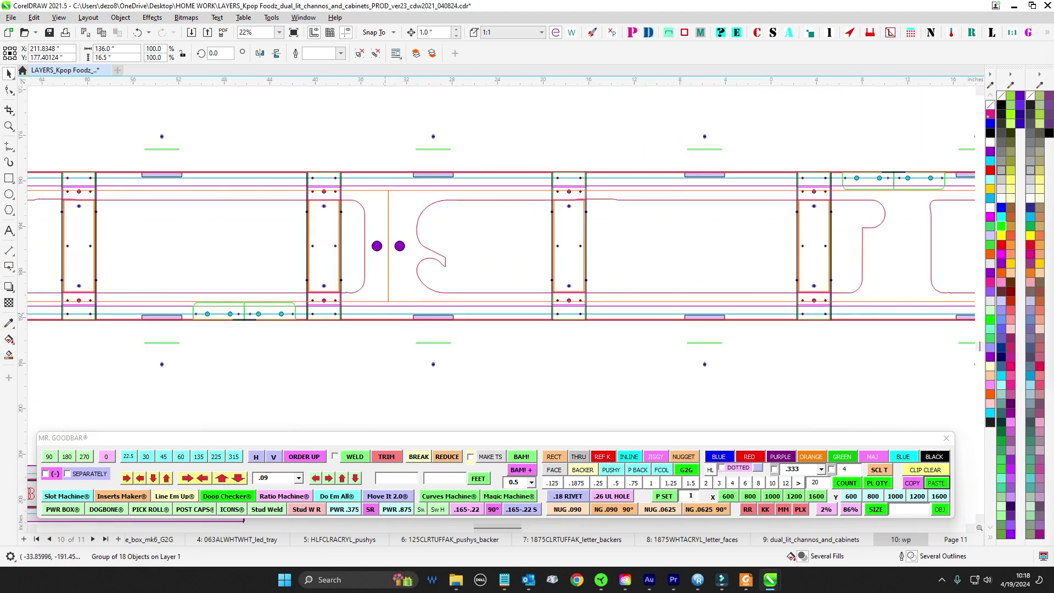
{"action": "scroll", "coordinate": [434, 330], "scroll_direction": "down", "scroll_amount": 4}
{"action": "left_click_drag", "start_coordinate": [645, 228], "coordinate": [572, 272]}
{"action": "scroll", "coordinate": [572, 273], "scroll_direction": "down", "scroll_amount": 1}
{"action": "scroll", "coordinate": [419, 156], "scroll_direction": "down", "scroll_amount": 2}
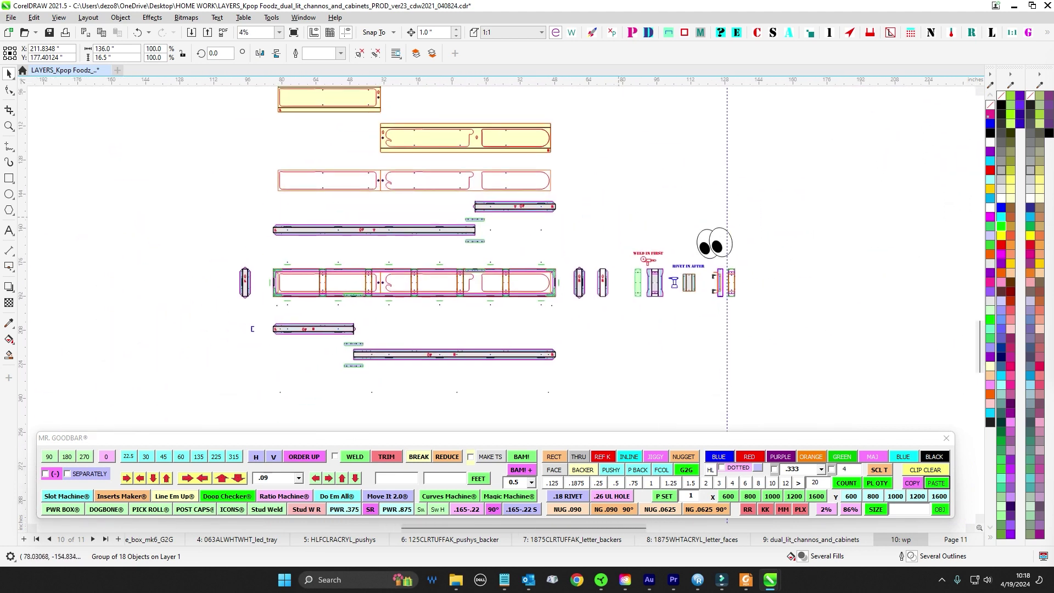
Examine the KOREAN STREET FOOD cabinet assembly up close, including its push-thru letters, frame and vertical braces
{"action": "mouse_move", "coordinate": [638, 228]}
{"action": "left_mouse_down"}
{"action": "mouse_move", "coordinate": [650, 244]}
{"action": "mouse_move", "coordinate": [635, 285]}
{"action": "mouse_move", "coordinate": [639, 249]}
{"action": "mouse_move", "coordinate": [637, 300]}
{"action": "left_mouse_up"}
{"action": "scroll", "coordinate": [649, 230], "scroll_direction": "down", "scroll_amount": 3}
{"action": "scroll", "coordinate": [543, 182], "scroll_direction": "up", "scroll_amount": 5}
{"action": "left_click_drag", "start_coordinate": [552, 144], "coordinate": [549, 276]}
{"action": "scroll", "coordinate": [535, 207], "scroll_direction": "up", "scroll_amount": 1}
{"action": "scroll", "coordinate": [420, 221], "scroll_direction": "up", "scroll_amount": 5}
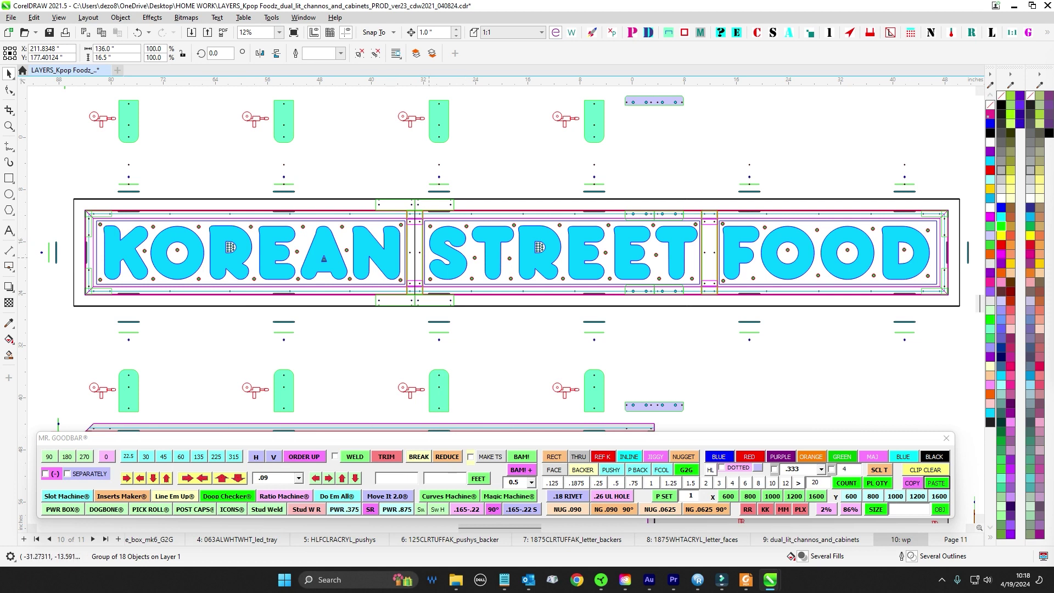
{"action": "scroll", "coordinate": [391, 323], "scroll_direction": "up", "scroll_amount": 2}
{"action": "scroll", "coordinate": [467, 307], "scroll_direction": "down", "scroll_amount": 3}
{"action": "left_click_drag", "start_coordinate": [547, 317], "coordinate": [492, 322]}
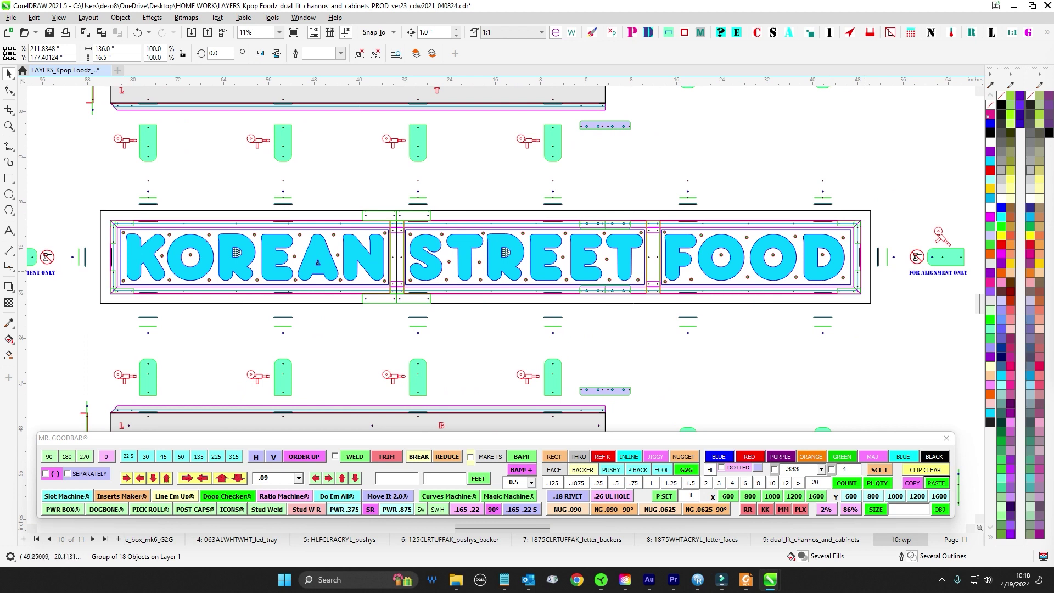
Examine the parts around the KOREAN STREET FOOD cabinet, including the long returns, green weld-in tabs, alignment plates and end returns
{"action": "scroll", "coordinate": [391, 269], "scroll_direction": "down", "scroll_amount": 1}
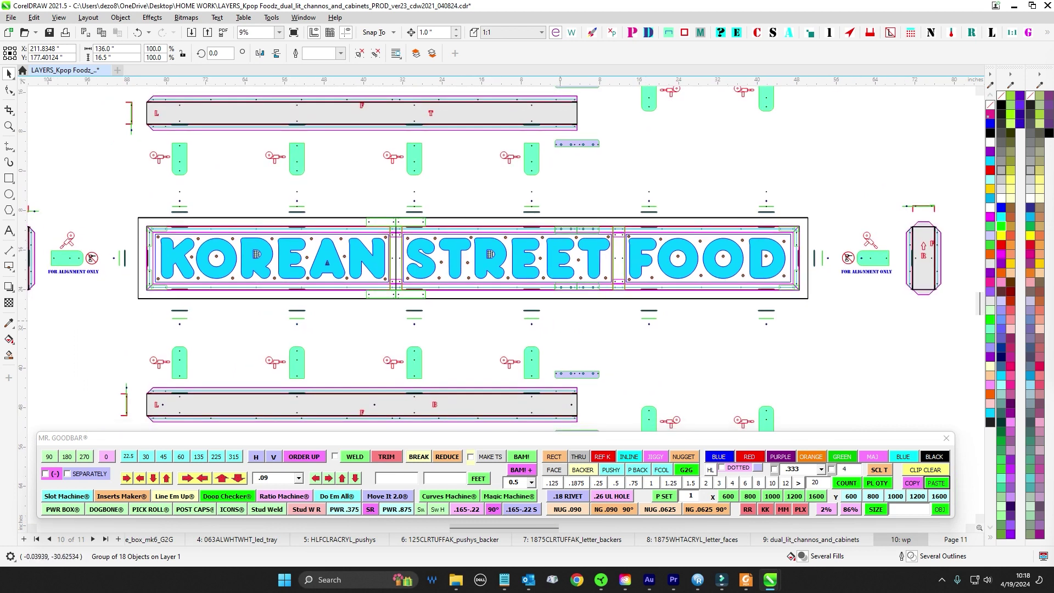
{"action": "scroll", "coordinate": [494, 316], "scroll_direction": "down", "scroll_amount": 1}
{"action": "scroll", "coordinate": [494, 316], "scroll_direction": "up", "scroll_amount": 2}
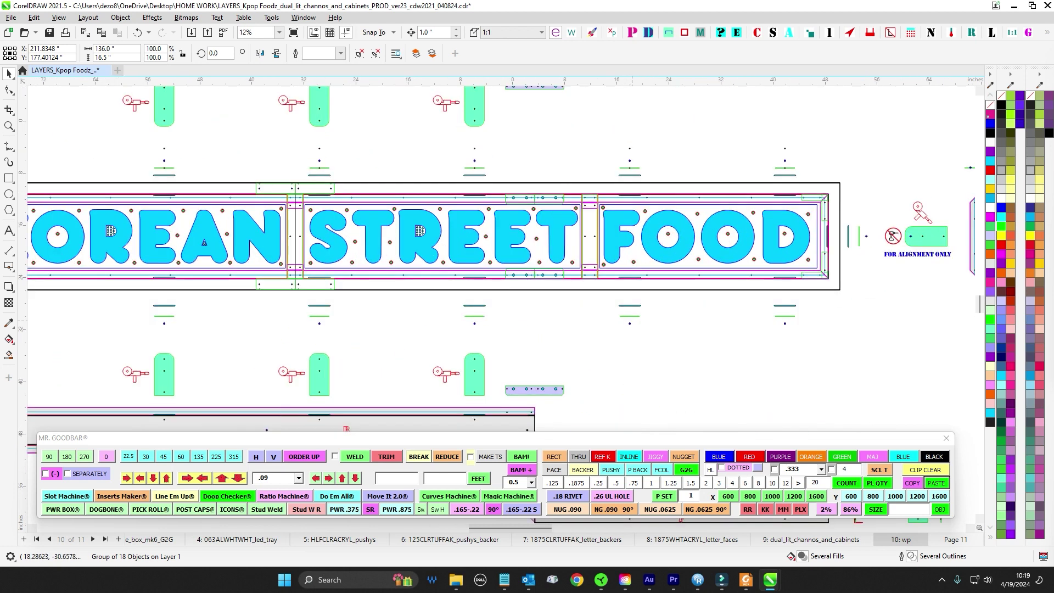
{"action": "scroll", "coordinate": [494, 316], "scroll_direction": "down", "scroll_amount": 2}
{"action": "left_click_drag", "start_coordinate": [639, 337], "coordinate": [657, 318]}
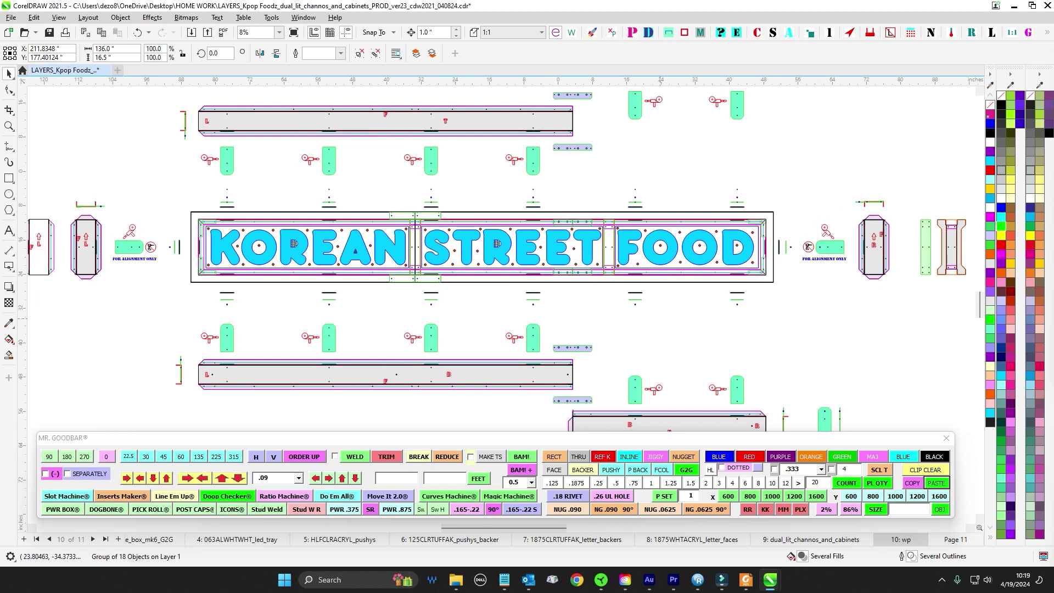
{"action": "scroll", "coordinate": [660, 317], "scroll_direction": "down", "scroll_amount": 2}
{"action": "scroll", "coordinate": [642, 214], "scroll_direction": "up", "scroll_amount": 2}
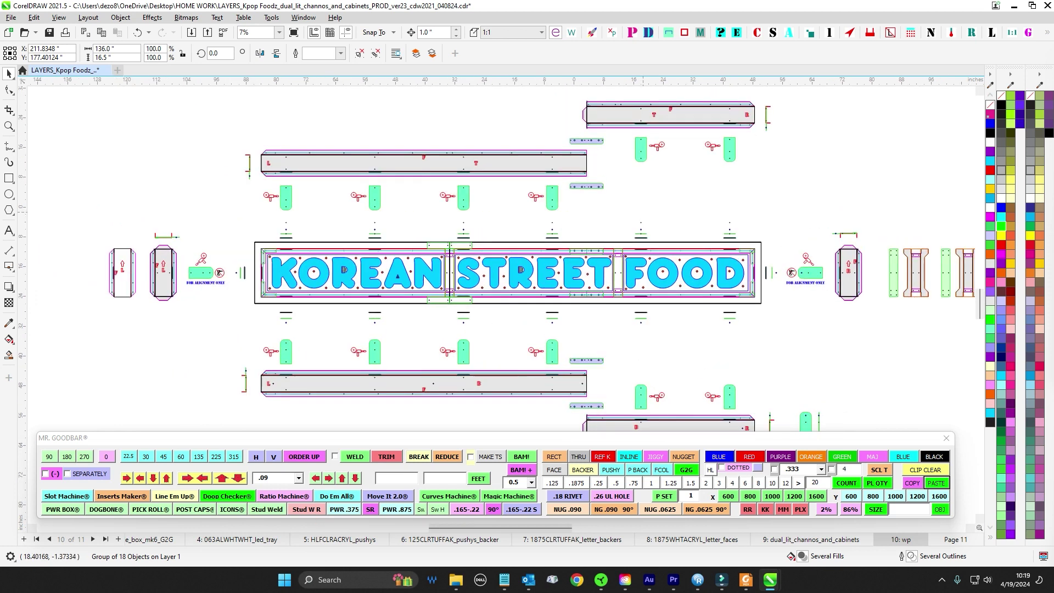
{"action": "left_click_drag", "start_coordinate": [656, 353], "coordinate": [627, 356]}
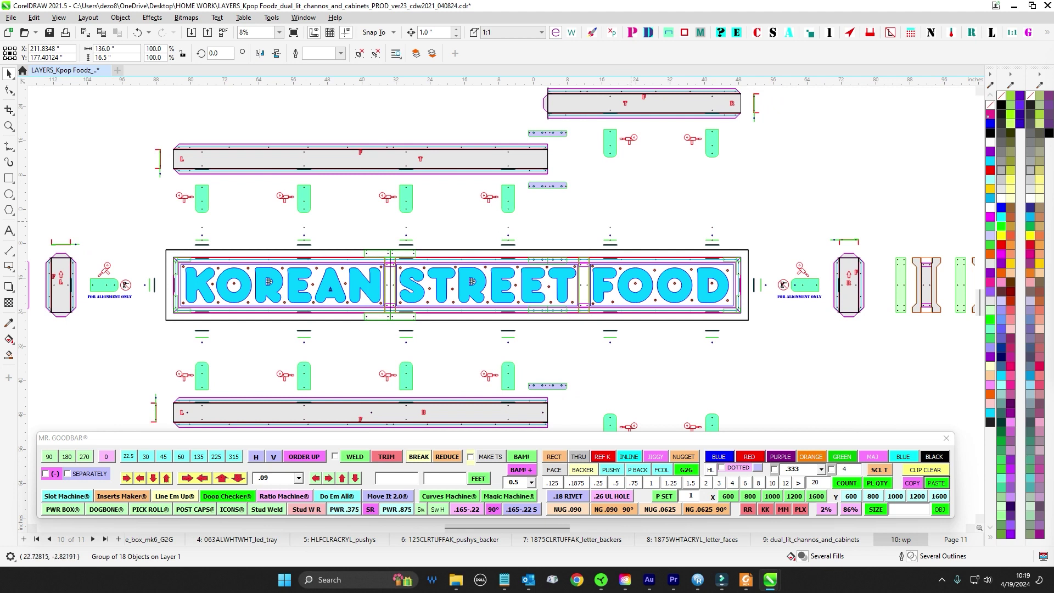
{"action": "left_click_drag", "start_coordinate": [626, 227], "coordinate": [550, 208]}
{"action": "left_click_drag", "start_coordinate": [551, 338], "coordinate": [572, 335]}
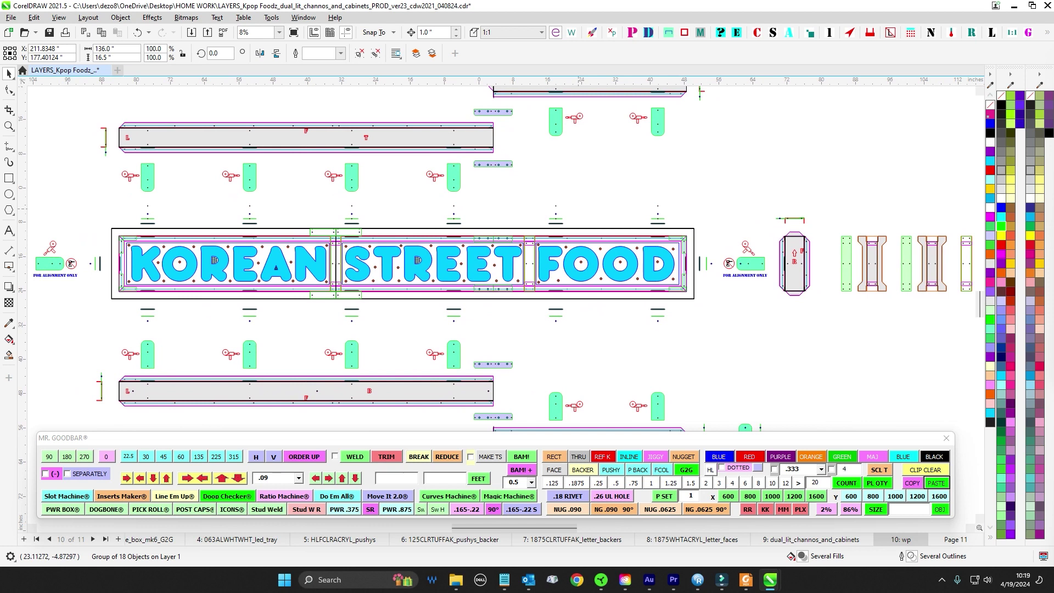
{"action": "left_click_drag", "start_coordinate": [712, 206], "coordinate": [647, 222]}
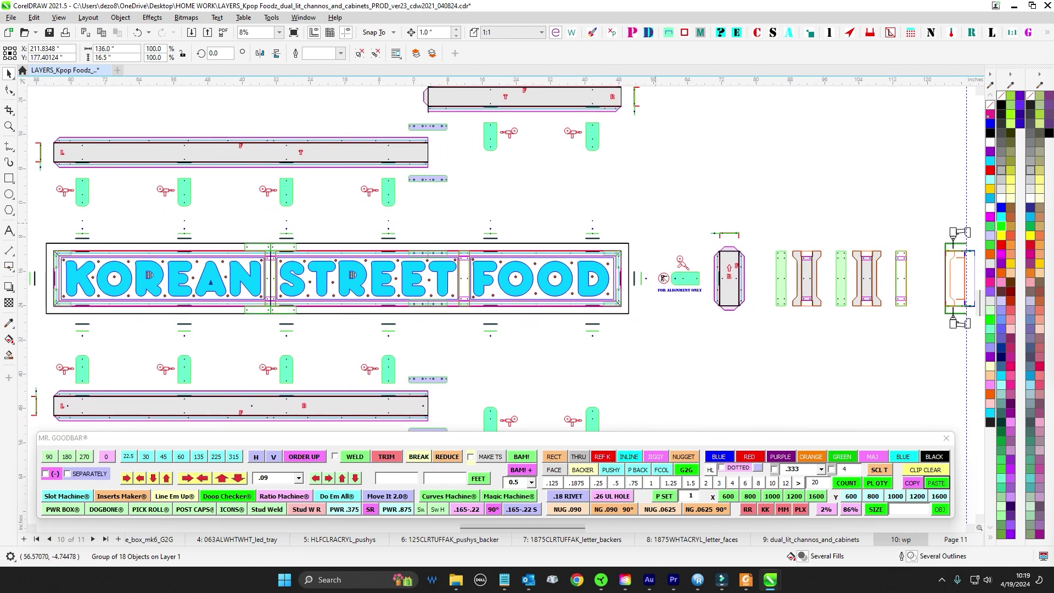
{"action": "mouse_move", "coordinate": [570, 356]}
{"action": "left_mouse_down"}
{"action": "mouse_move", "coordinate": [625, 340]}
{"action": "mouse_move", "coordinate": [624, 303]}
{"action": "left_mouse_up"}
{"action": "scroll", "coordinate": [625, 340], "scroll_direction": "down", "scroll_amount": 1}
{"action": "scroll", "coordinate": [504, 175], "scroll_direction": "up", "scroll_amount": 2}
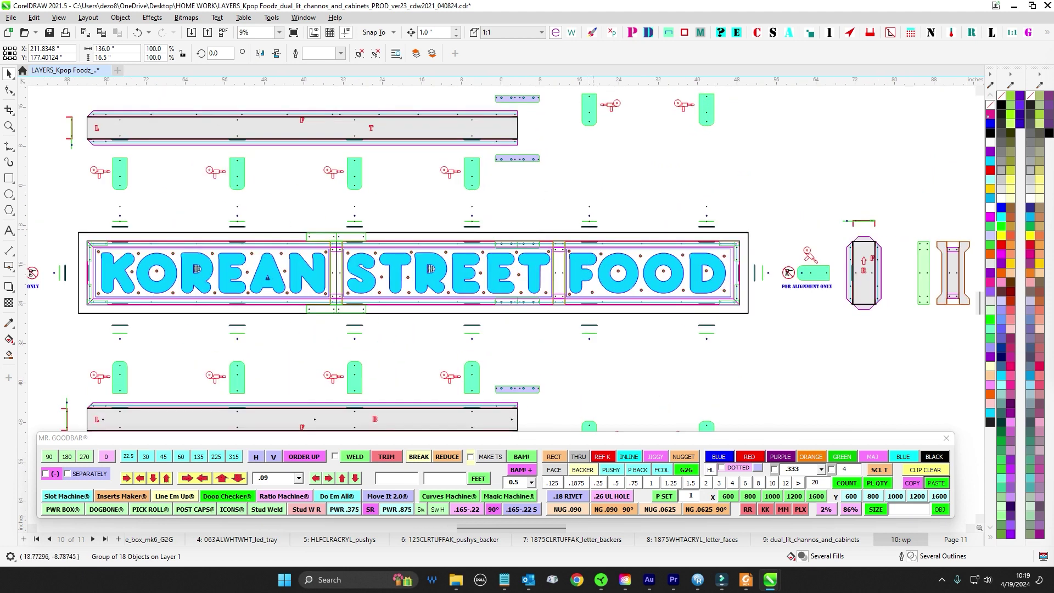
Highlight the STREET FOOD section of the cabinet assembly by selecting its objects, and clear the selection
{"action": "left_click_drag", "start_coordinate": [751, 314], "coordinate": [751, 316]}
{"action": "scroll", "coordinate": [752, 315], "scroll_direction": "up", "scroll_amount": 1}
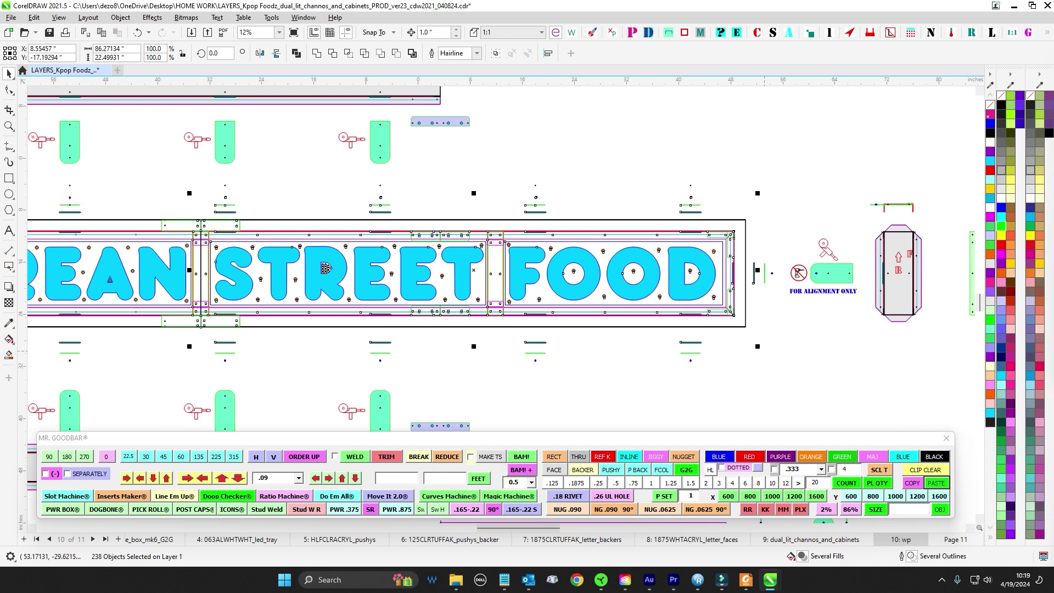
{"action": "left_click", "coordinate": [766, 350]}
Review the full KOREAN STREET FOOD cabinet layout, from its top and bottom returns to the braces and side-view section
{"action": "scroll", "coordinate": [630, 176], "scroll_direction": "down", "scroll_amount": 4}
{"action": "left_click_drag", "start_coordinate": [628, 177], "coordinate": [477, 162]}
{"action": "scroll", "coordinate": [636, 195], "scroll_direction": "up", "scroll_amount": 1}
{"action": "scroll", "coordinate": [637, 195], "scroll_direction": "up", "scroll_amount": 1}
{"action": "scroll", "coordinate": [637, 194], "scroll_direction": "down", "scroll_amount": 2}
{"action": "scroll", "coordinate": [624, 296], "scroll_direction": "down", "scroll_amount": 3}
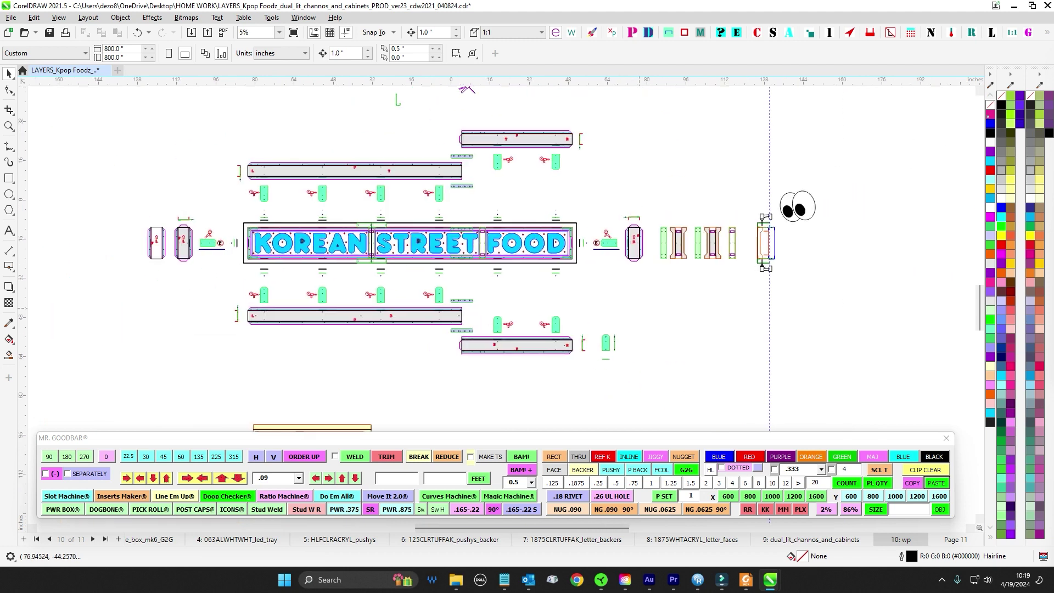
{"action": "left_click_drag", "start_coordinate": [641, 306], "coordinate": [693, 287]}
Survey the whole page of production layouts, from the cabinet assemblies up to the Kpop Foodz letters and purple PWR panel
{"action": "scroll", "coordinate": [693, 287], "scroll_direction": "down", "scroll_amount": 5}
{"action": "scroll", "coordinate": [714, 288], "scroll_direction": "down", "scroll_amount": 1}
{"action": "scroll", "coordinate": [716, 231], "scroll_direction": "up", "scroll_amount": 6}
{"action": "scroll", "coordinate": [716, 231], "scroll_direction": "right", "scroll_amount": 2}
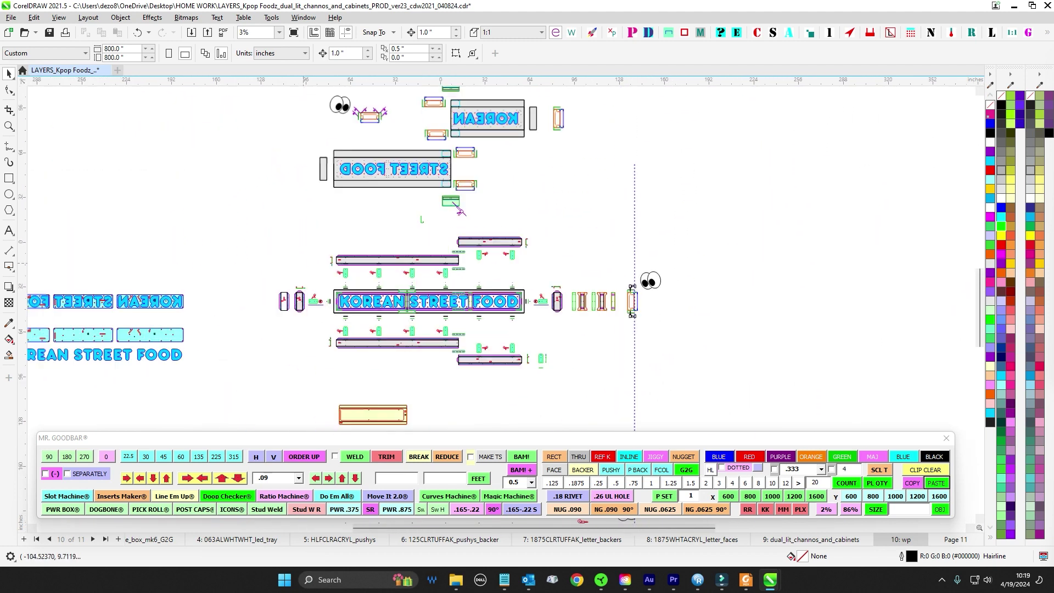
{"action": "scroll", "coordinate": [502, 252], "scroll_direction": "up", "scroll_amount": 5}
{"action": "scroll", "coordinate": [503, 252], "scroll_direction": "right", "scroll_amount": 2}
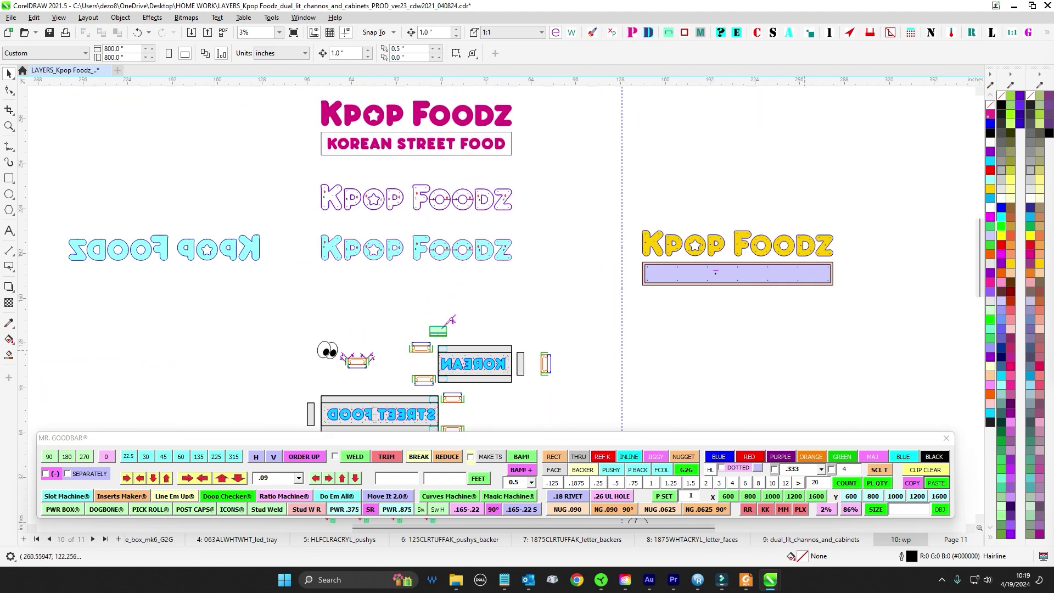
{"action": "scroll", "coordinate": [502, 253], "scroll_direction": "down", "scroll_amount": 1}
{"action": "scroll", "coordinate": [502, 252], "scroll_direction": "right", "scroll_amount": 2}
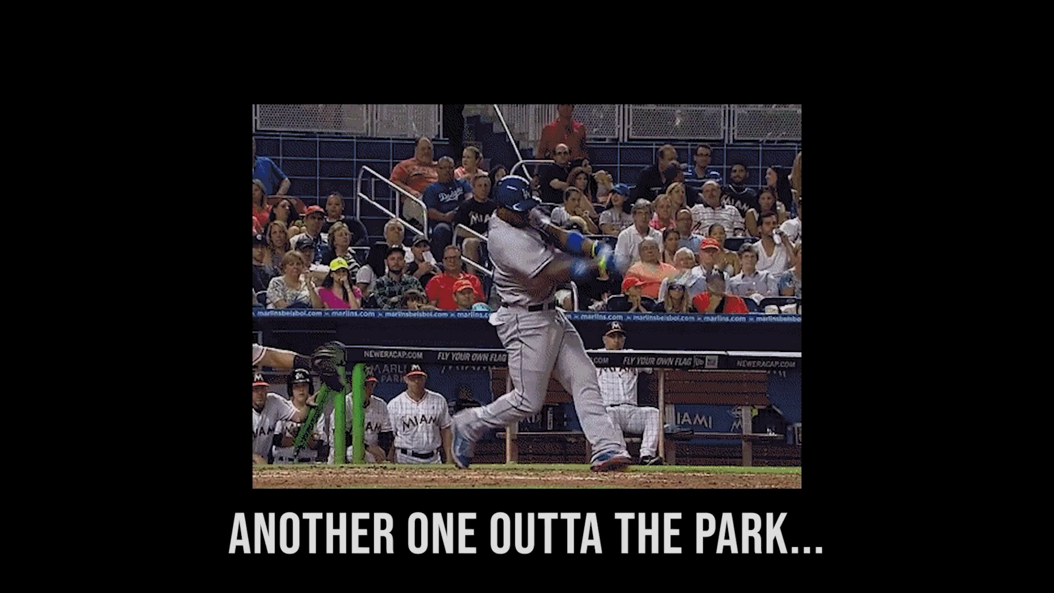